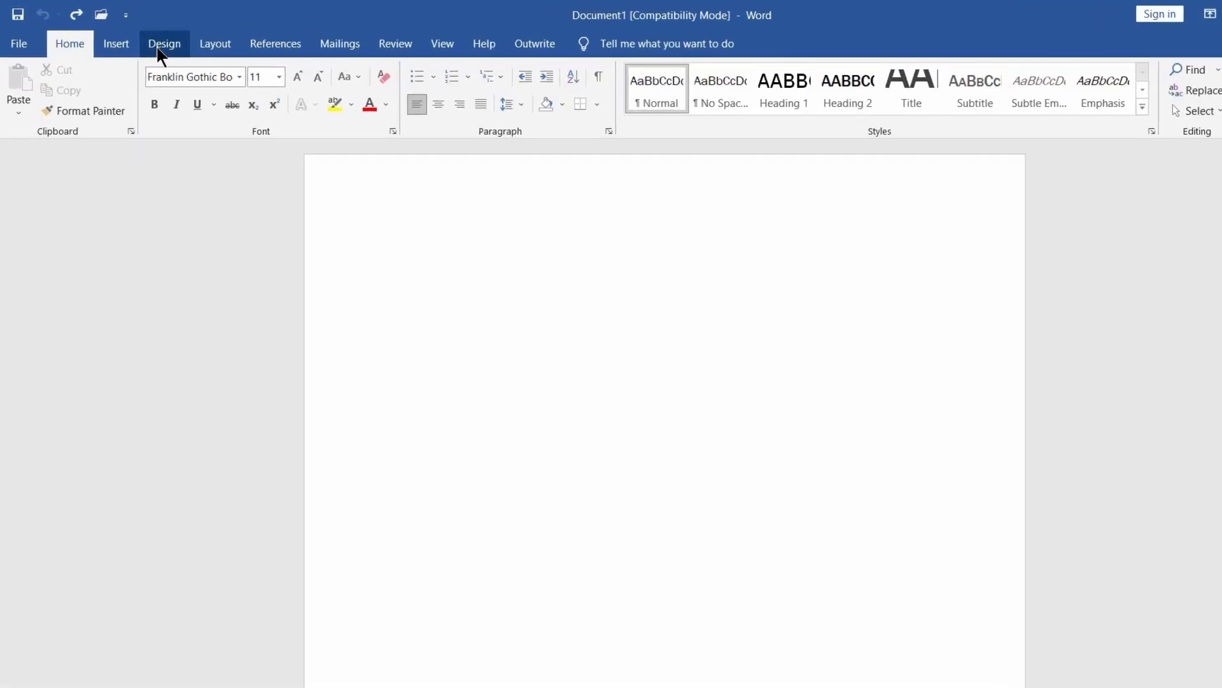
Look through the gallery of built-in document themes, declining to open the BasicSimple.dotx file.
{"action": "left_click", "coordinate": [159, 46]}
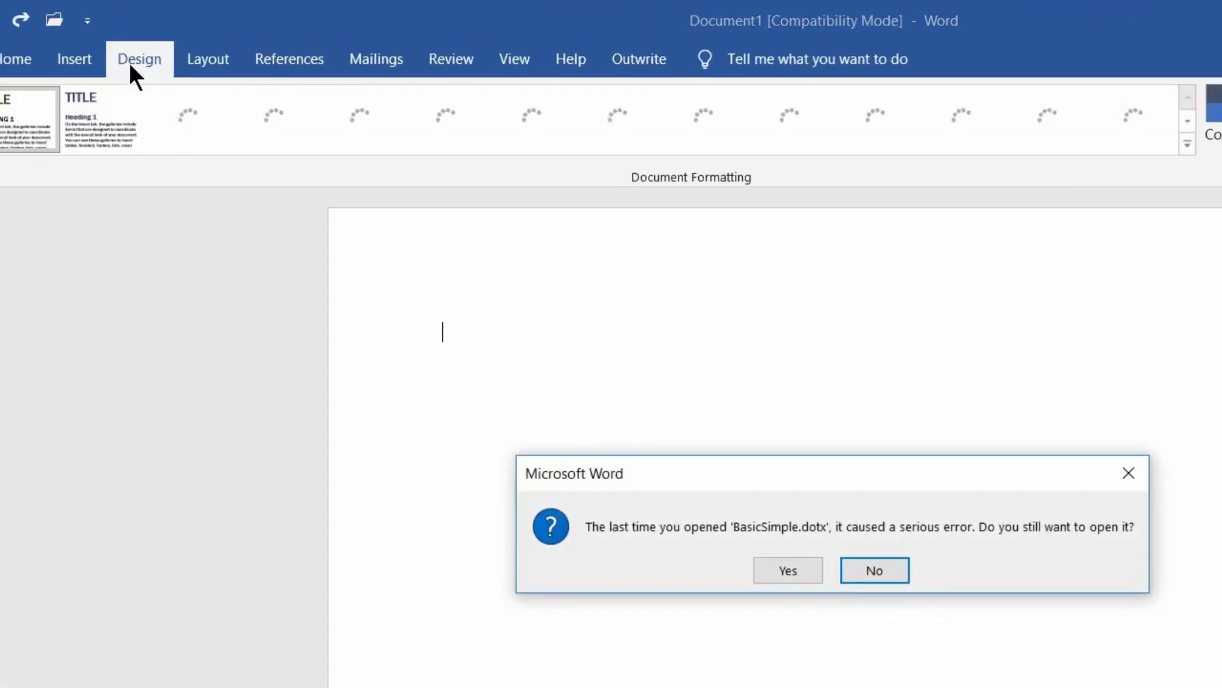
{"action": "key", "text": "Return"}
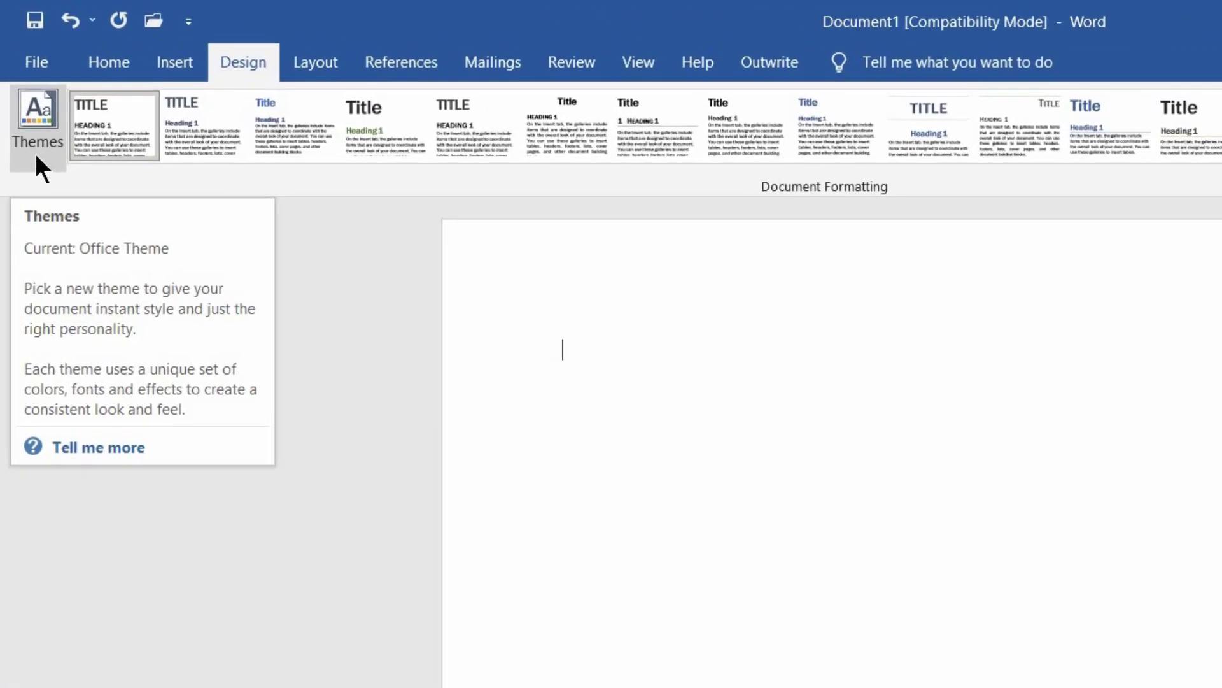
{"action": "left_click", "coordinate": [36, 157]}
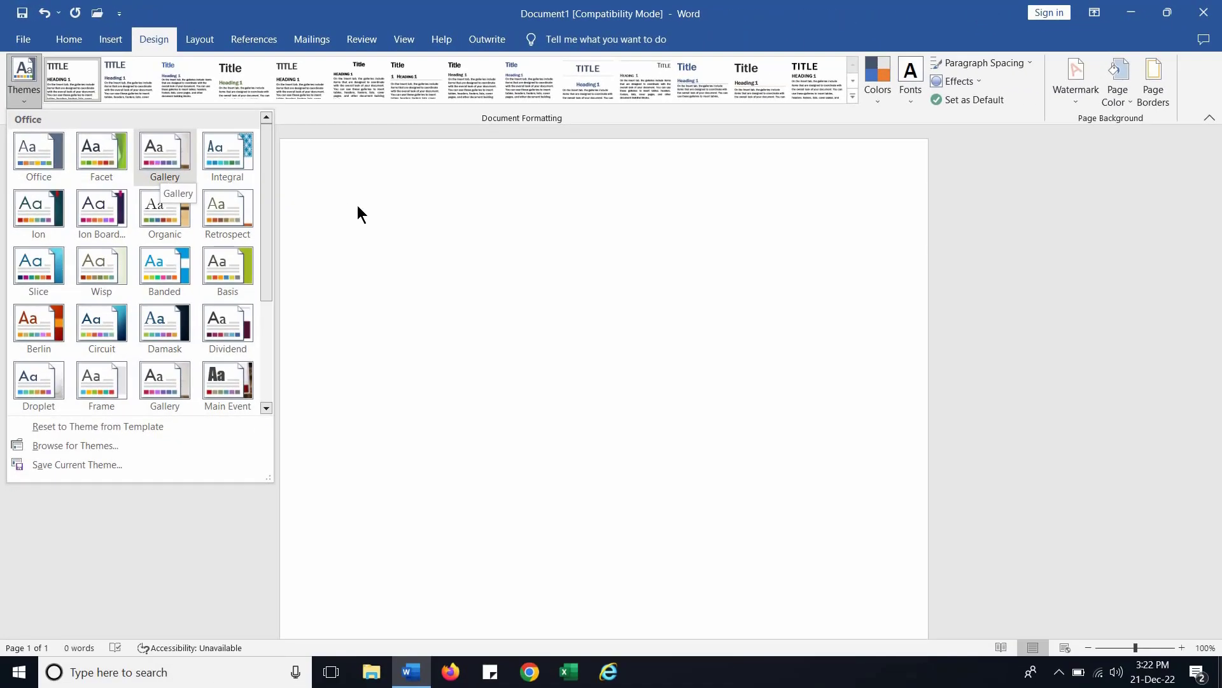
{"action": "left_click", "coordinate": [386, 206]}
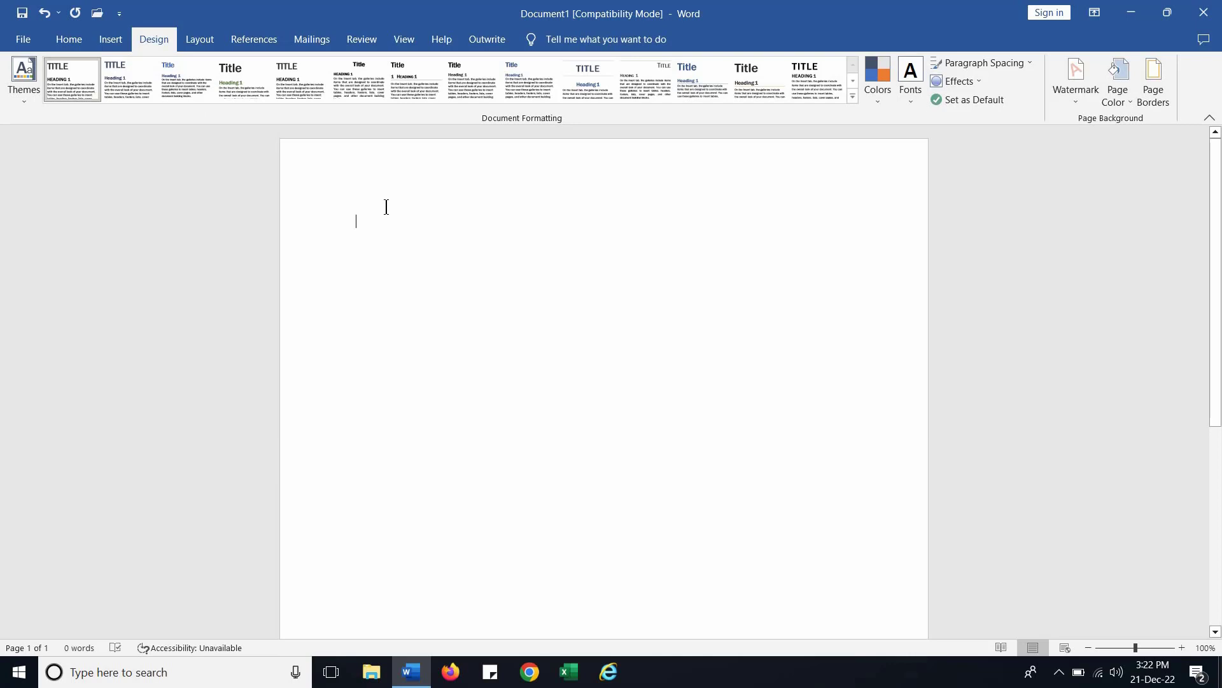
Generate sample paragraphs in the blank document with =rand().
{"action": "type", "text": "="}
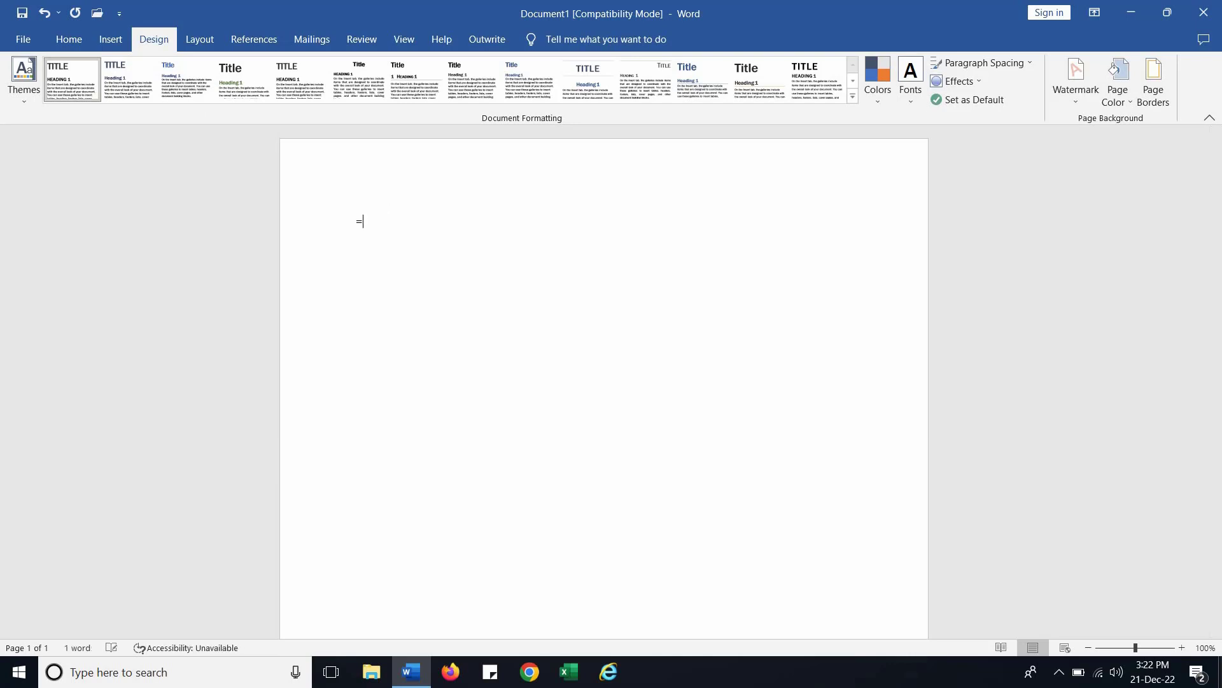
{"action": "type", "text": "rand()"}
{"action": "key", "text": "Return"}
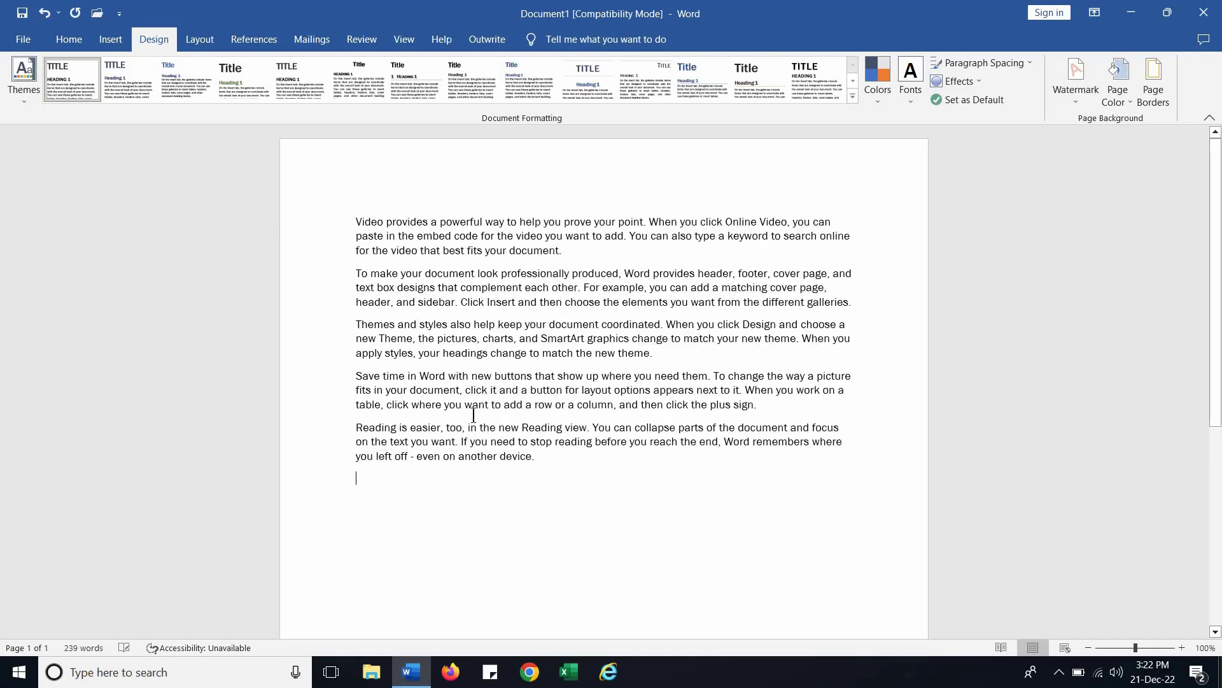
Set the font size of all the sample text to 18.
{"action": "left_click_drag", "start_coordinate": [357, 476], "coordinate": [331, 229]}
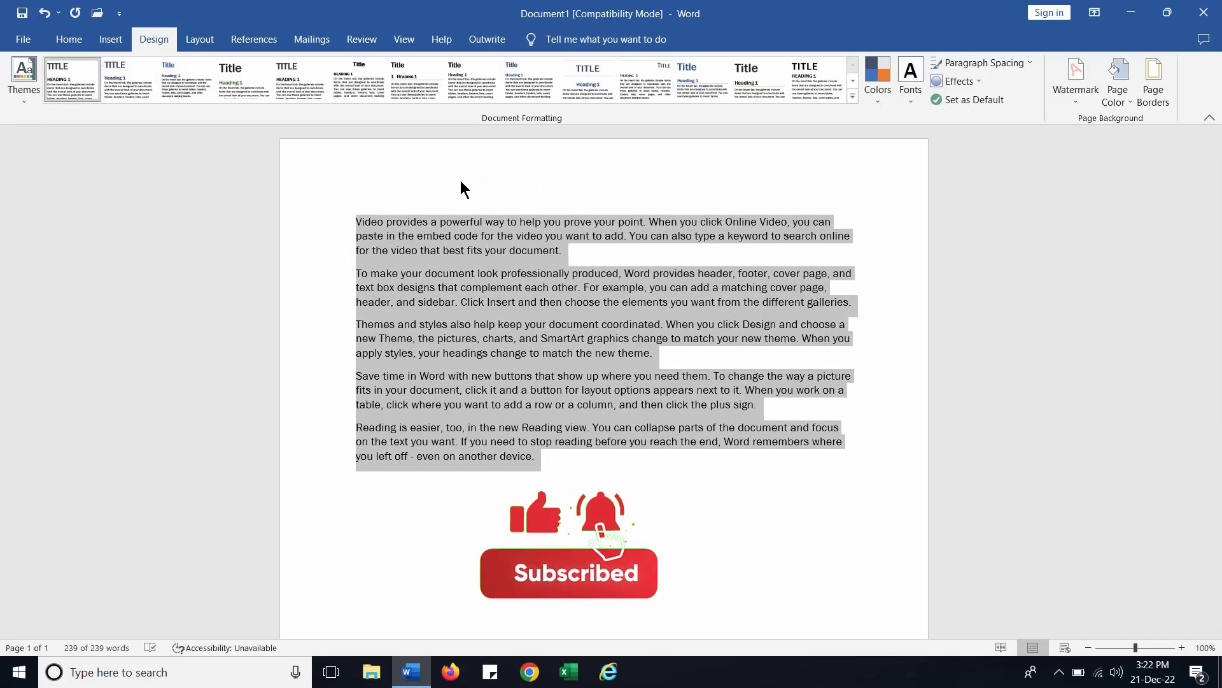
{"action": "left_click", "coordinate": [78, 39]}
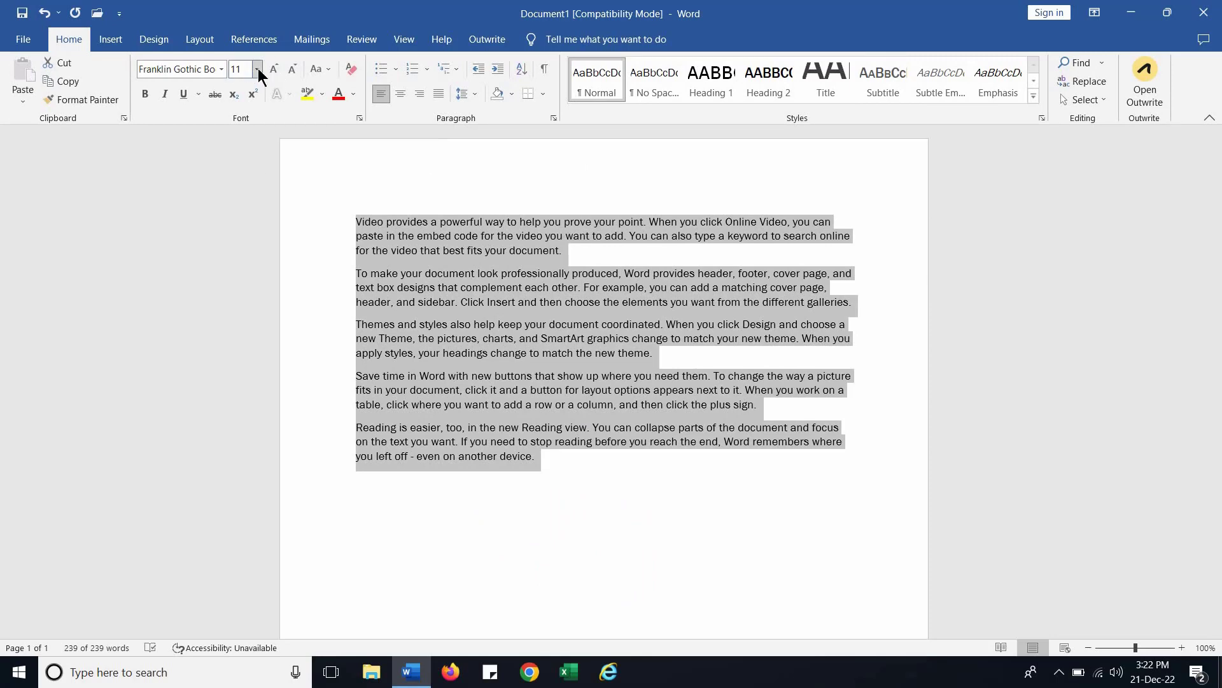
{"action": "left_click", "coordinate": [257, 70]}
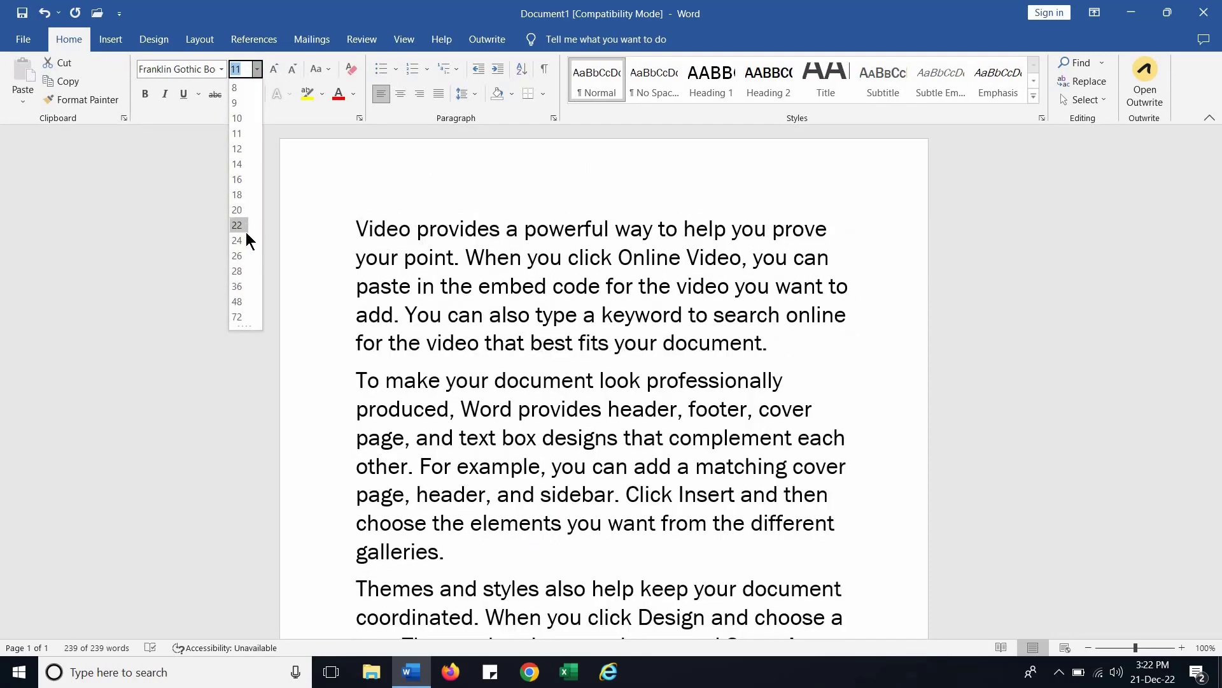
{"action": "left_click", "coordinate": [238, 195]}
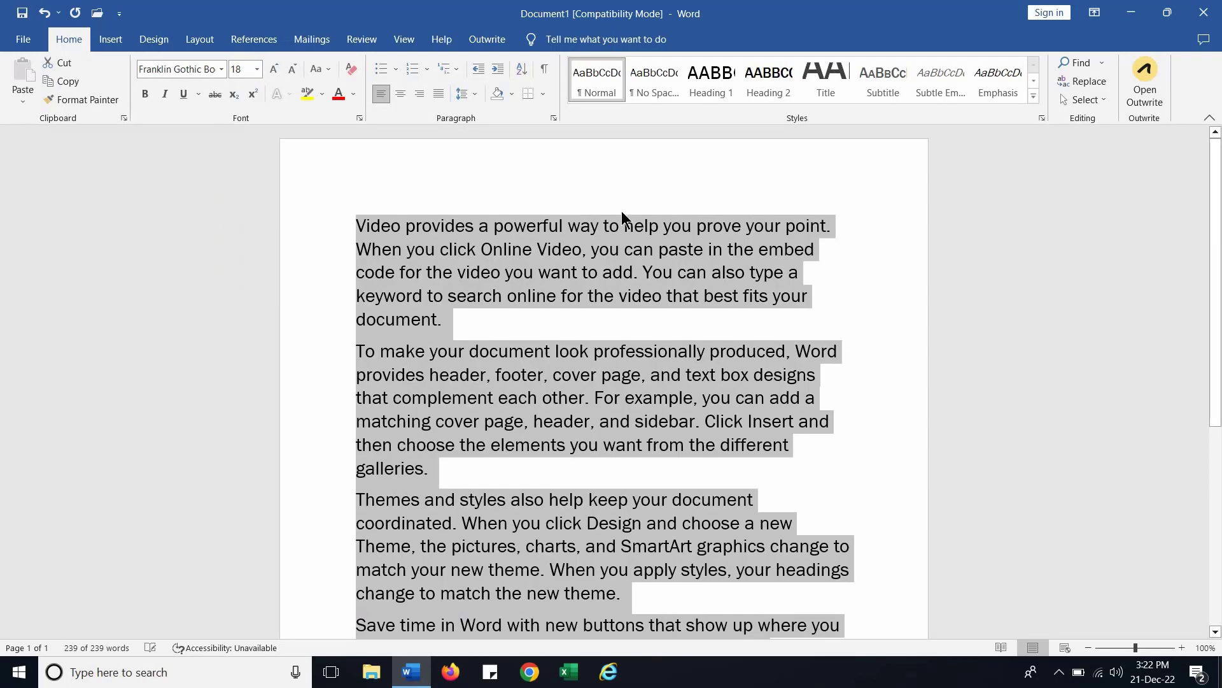
{"action": "left_click", "coordinate": [441, 319]}
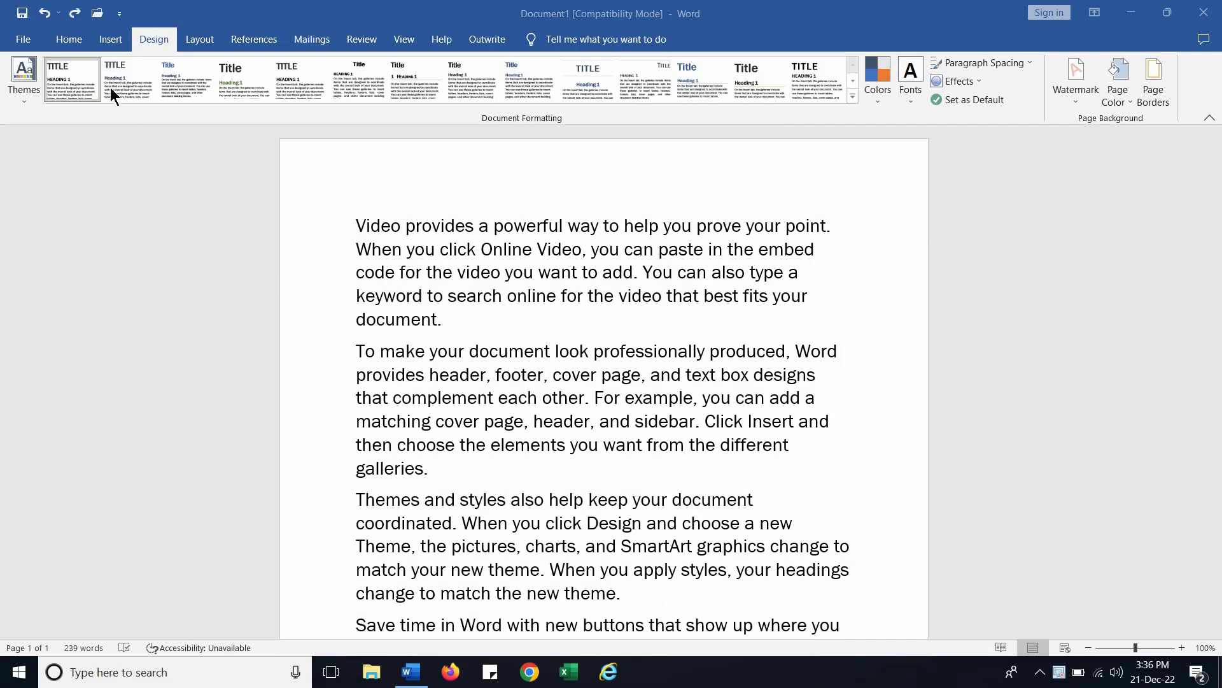
Apply the Style1 style to the whole document text.
{"action": "left_click", "coordinate": [61, 42]}
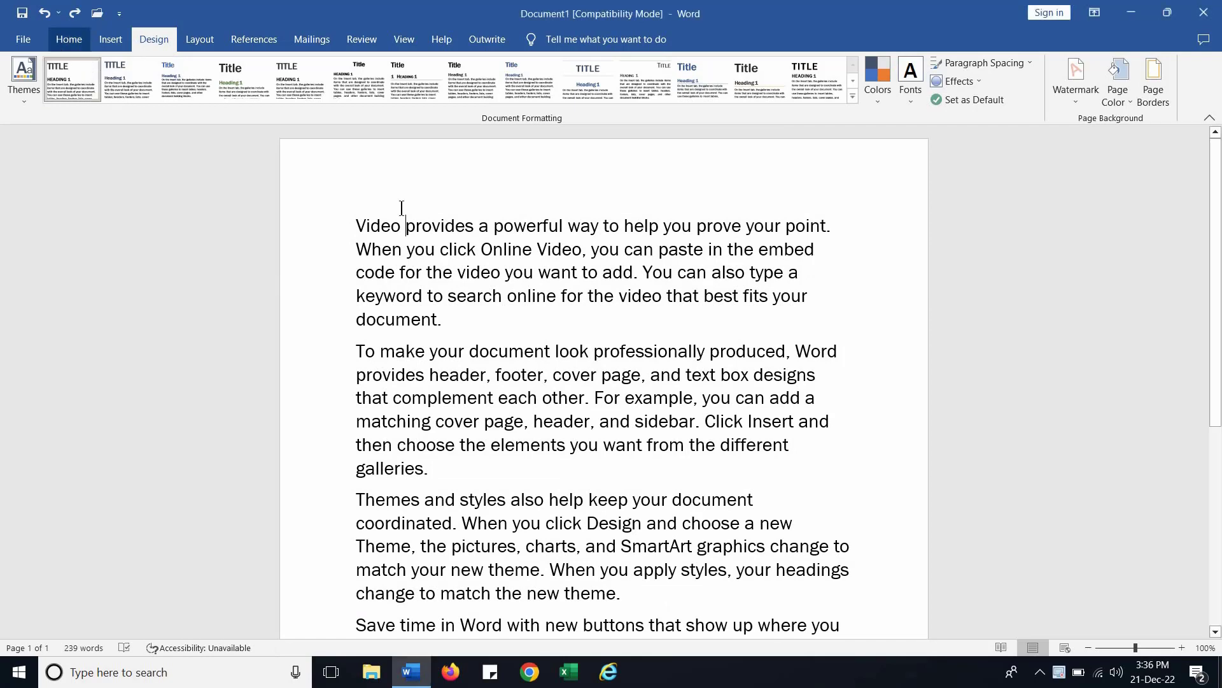
{"action": "key", "text": "ctrl+a"}
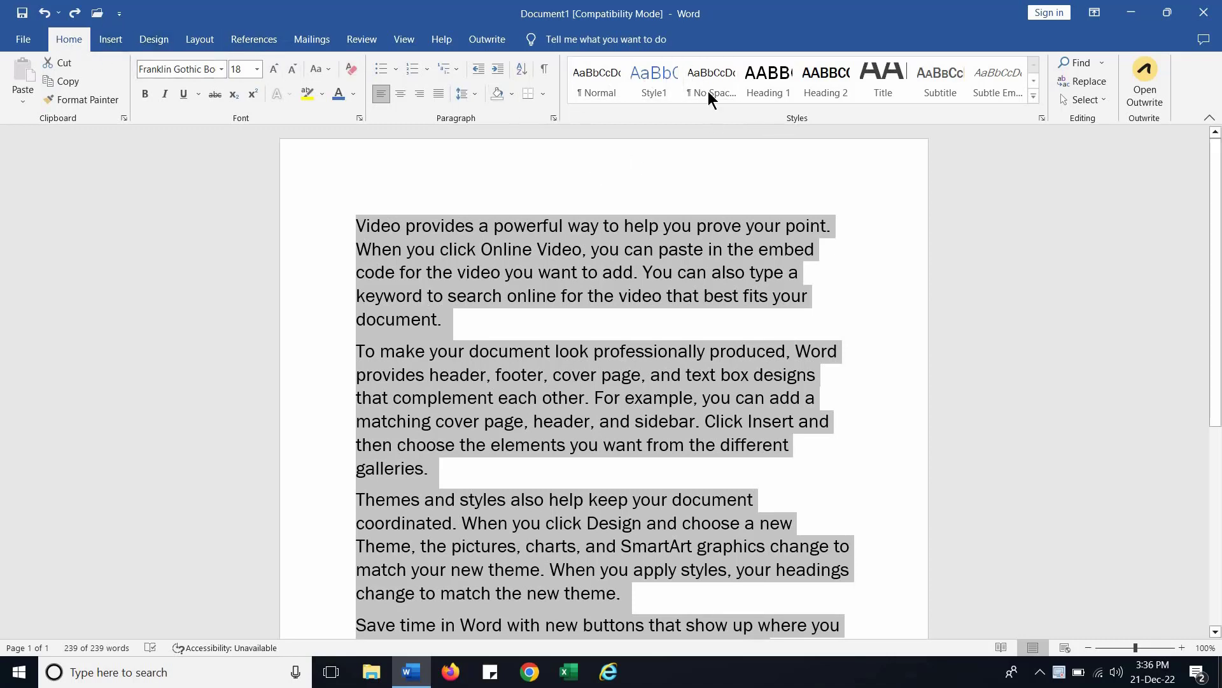
{"action": "left_click", "coordinate": [660, 76]}
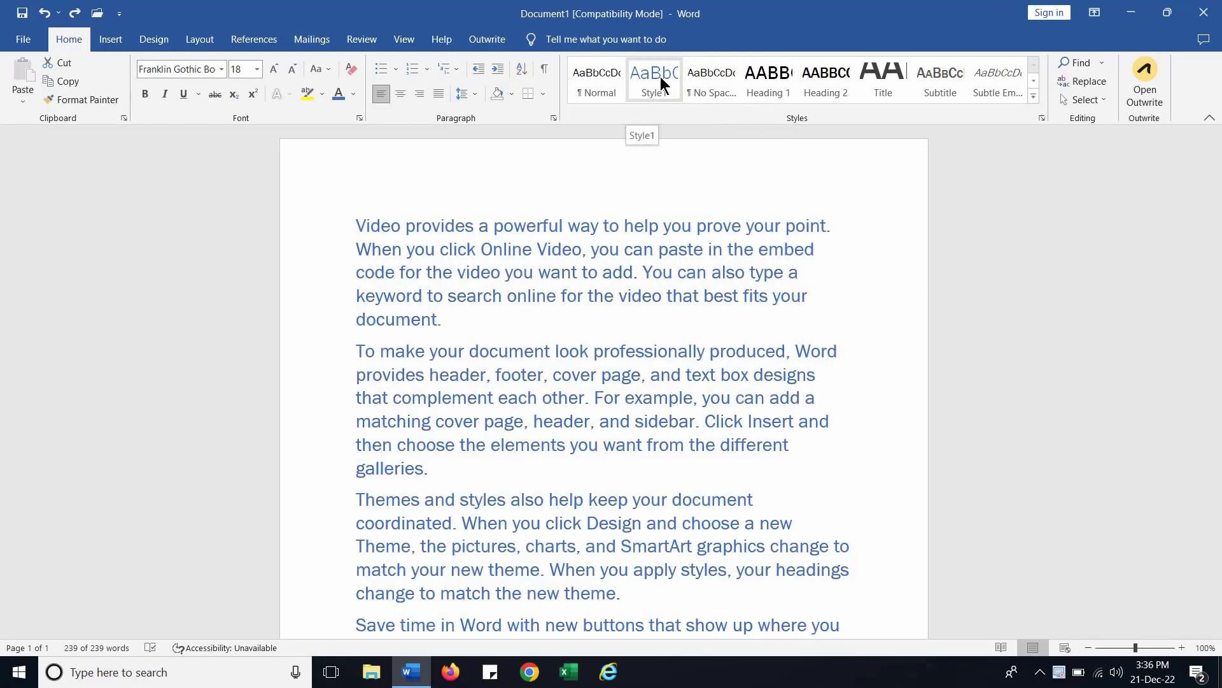
{"action": "key", "text": "ctrl+a"}
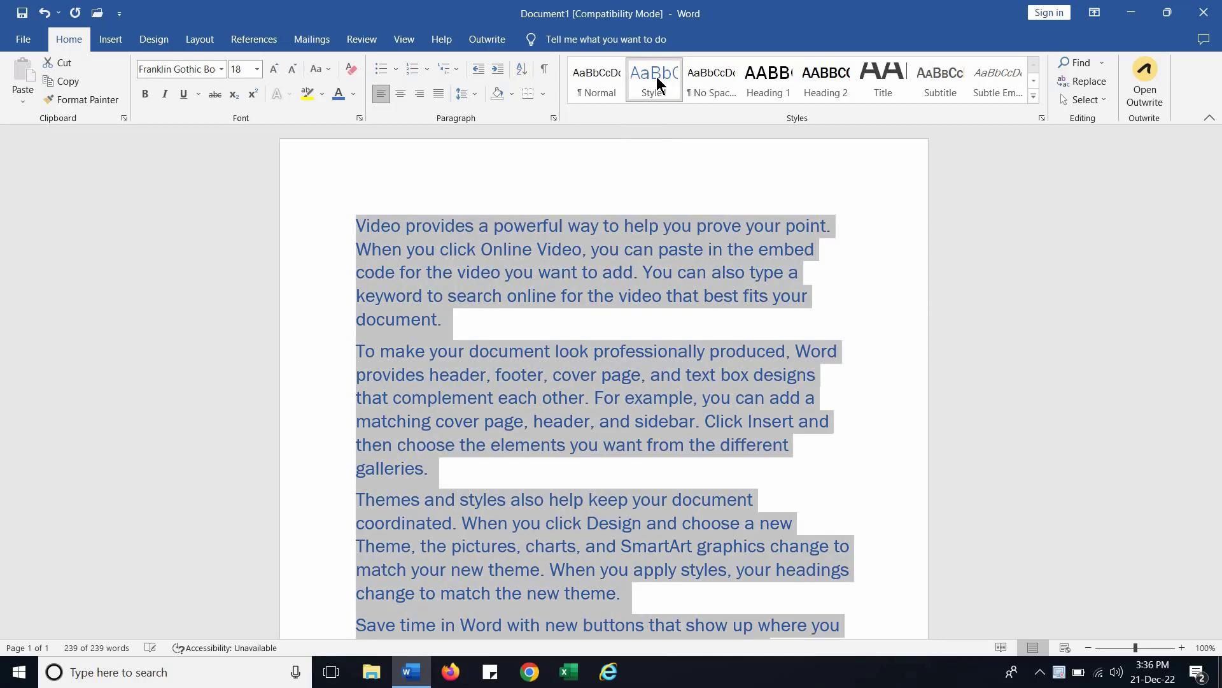
{"action": "left_click", "coordinate": [437, 253]}
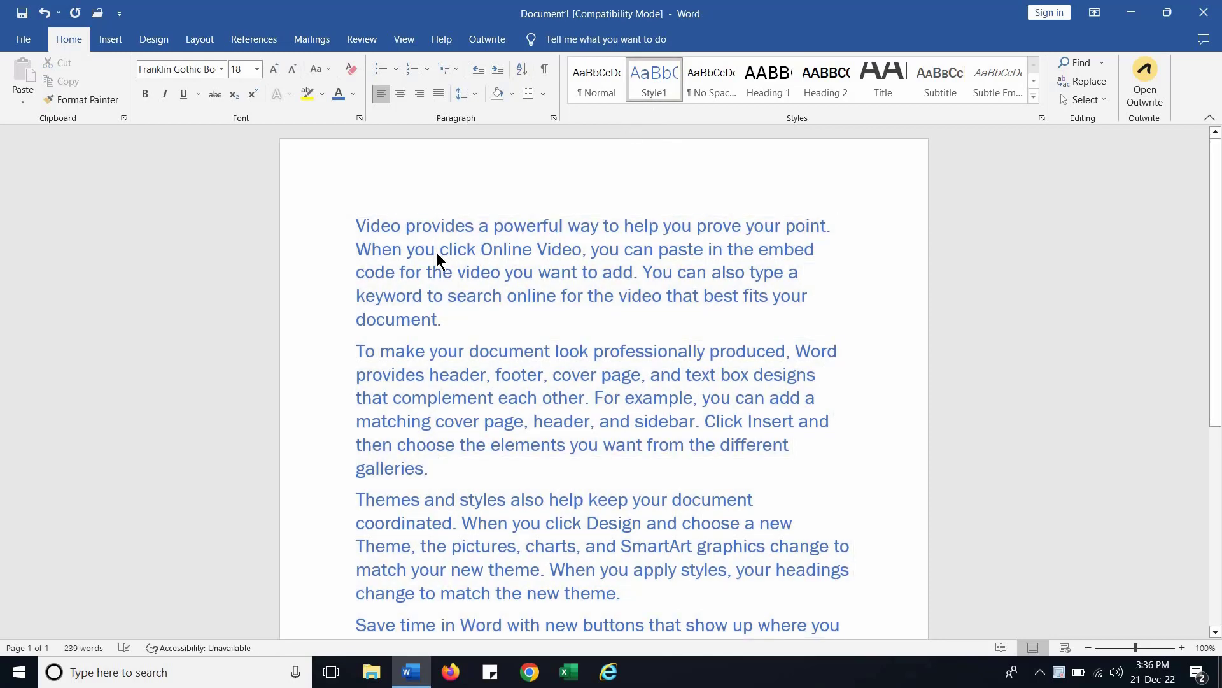
Try the Gallery theme on the document and reset it to the theme from the template.
{"action": "left_click", "coordinate": [153, 42]}
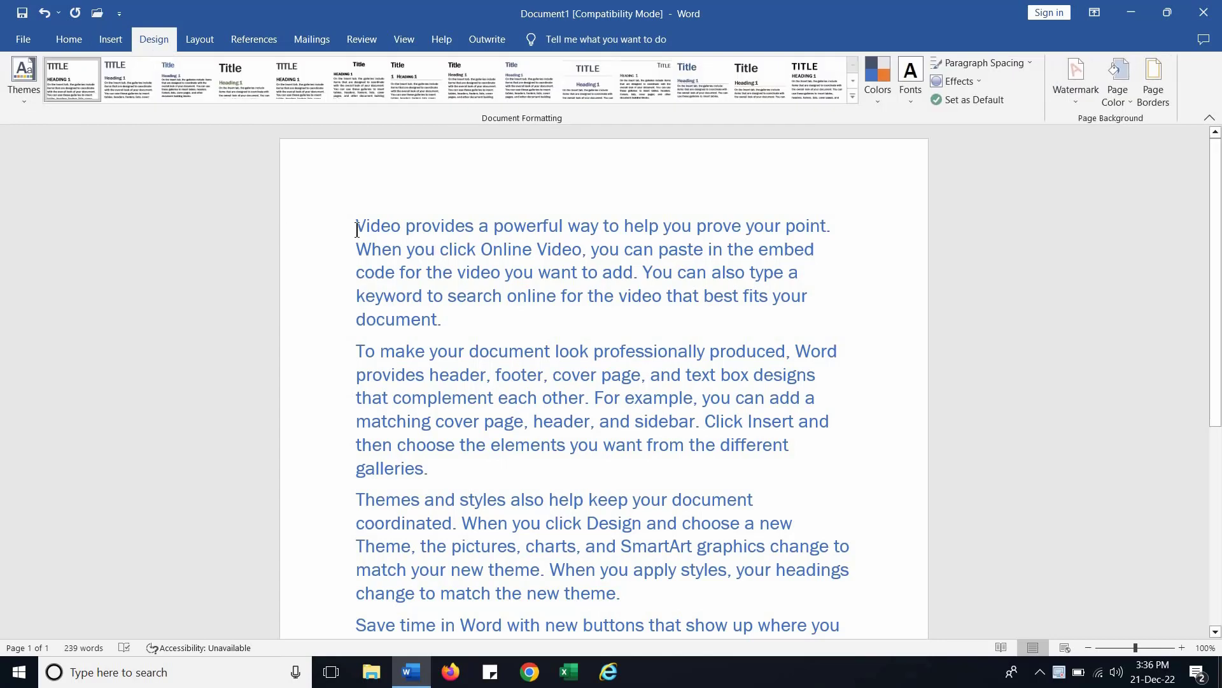
{"action": "left_click", "coordinate": [28, 101]}
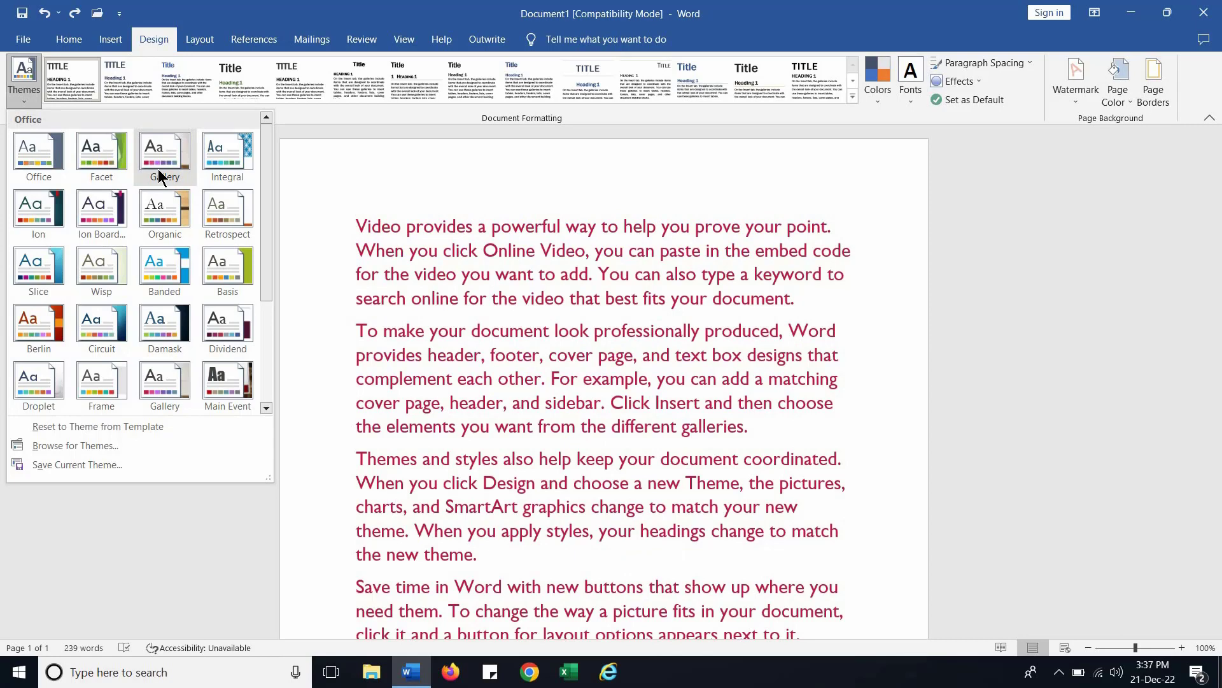
{"action": "left_click", "coordinate": [158, 169]}
{"action": "left_click", "coordinate": [24, 98]}
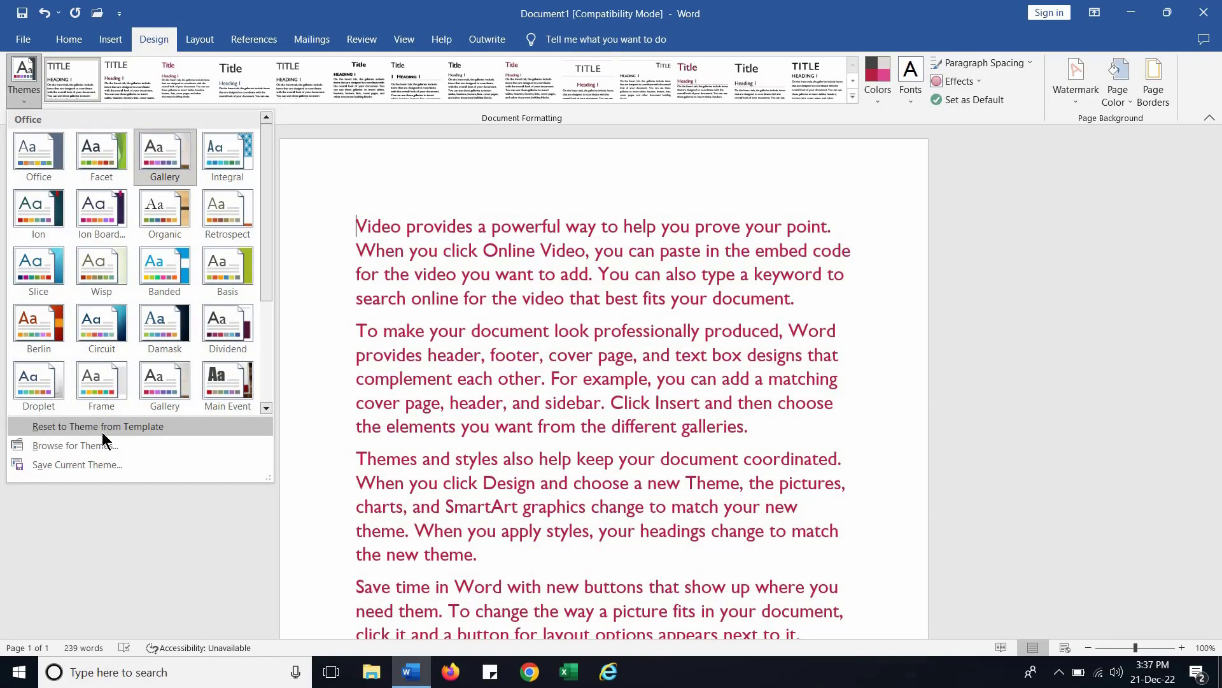
{"action": "left_click", "coordinate": [102, 427]}
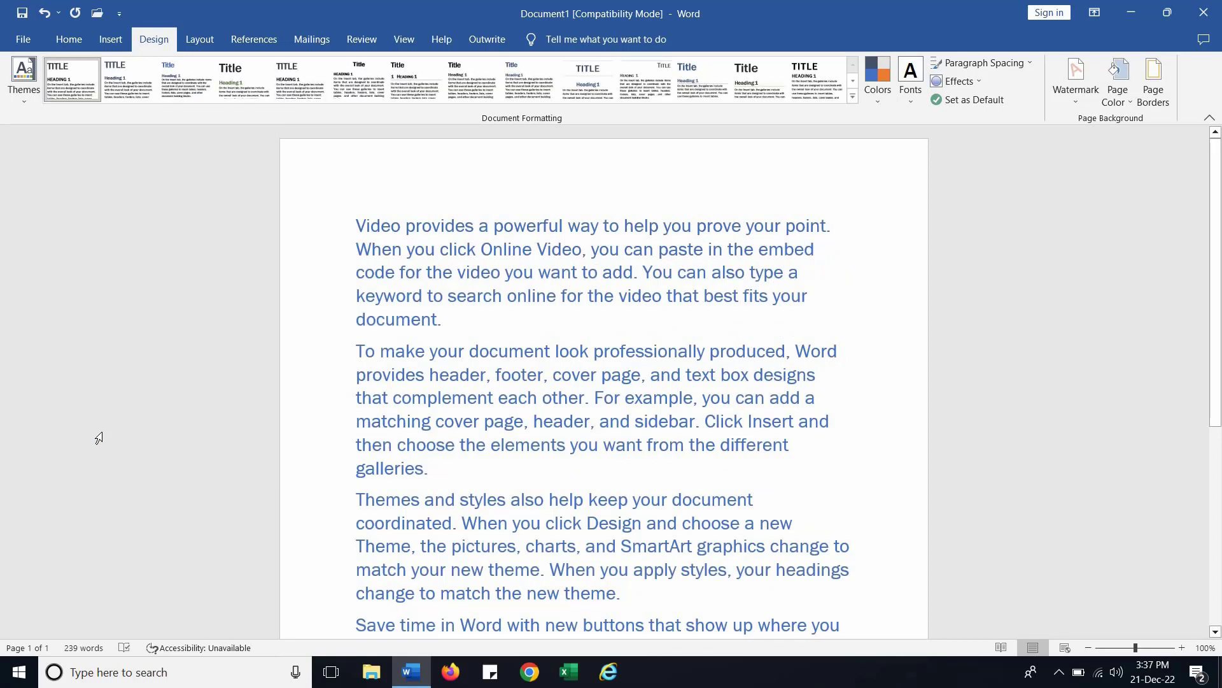
View the dialog for browsing theme files and the option for saving the current theme, without choosing or saving anything.
{"action": "left_click", "coordinate": [24, 83]}
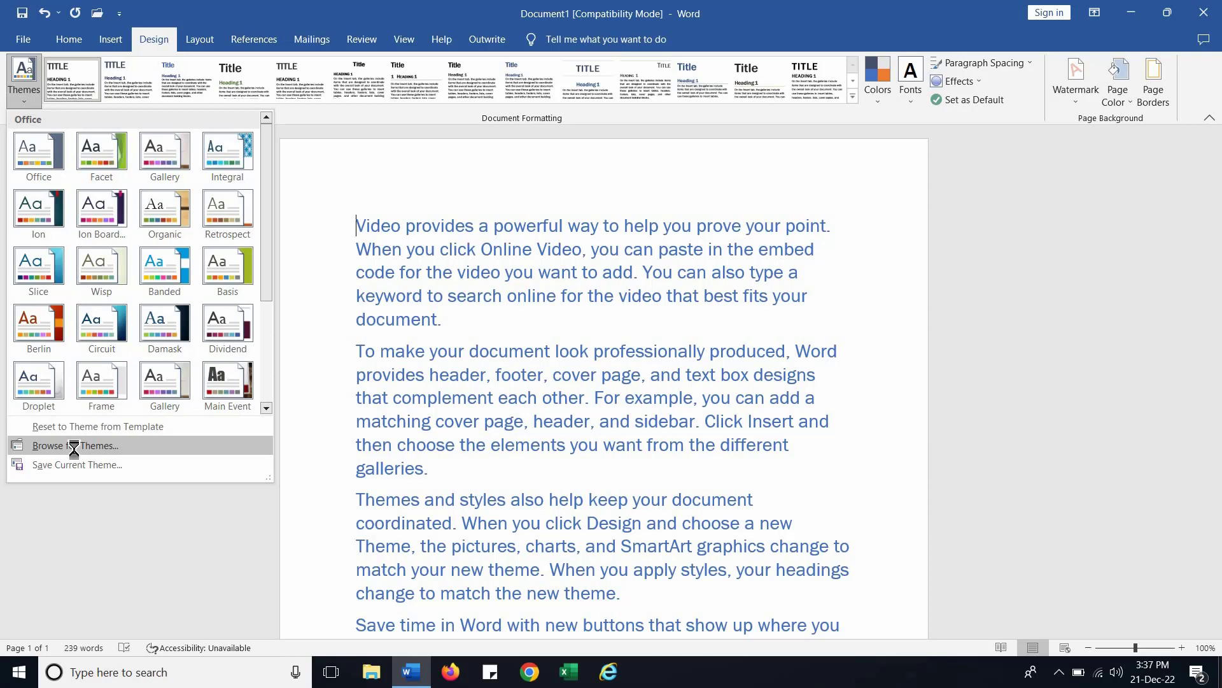
{"action": "left_click", "coordinate": [74, 447]}
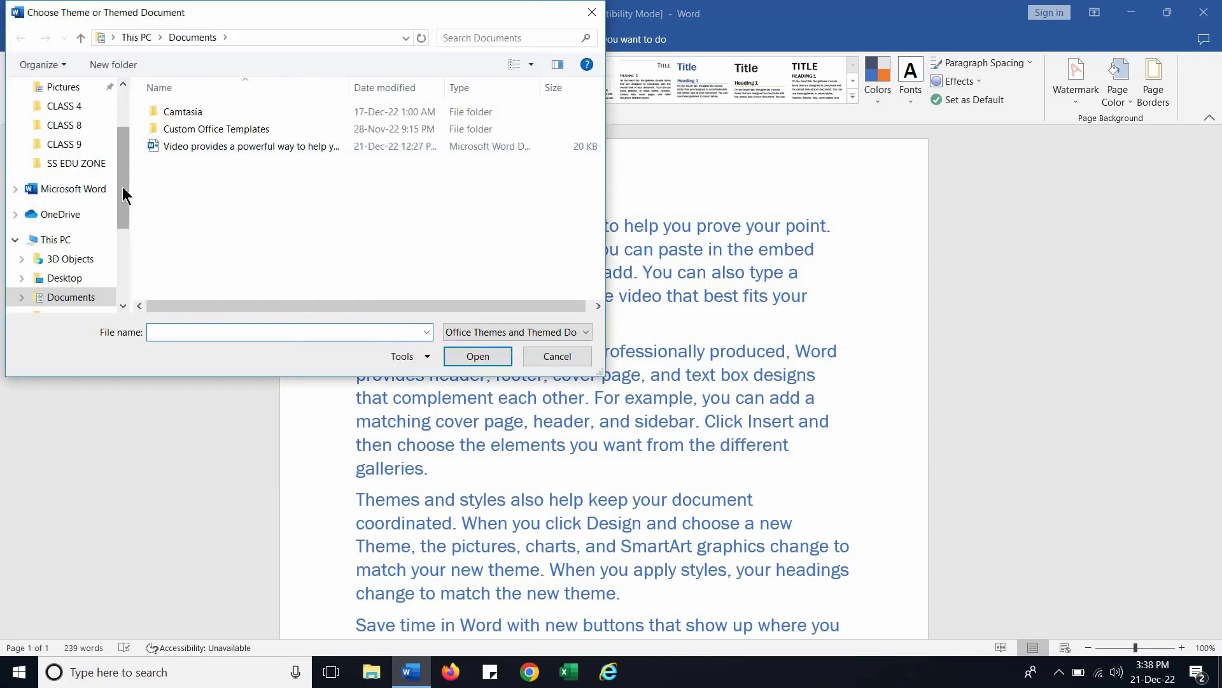
{"action": "left_click", "coordinate": [560, 356]}
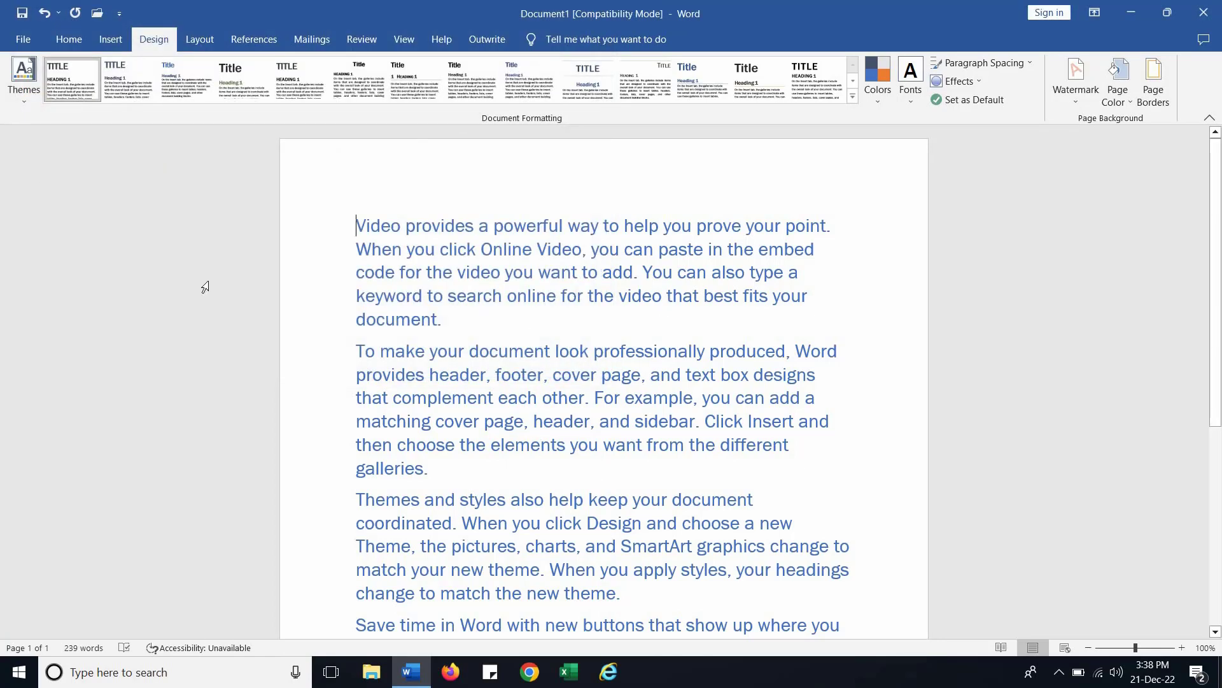
{"action": "left_click", "coordinate": [18, 102]}
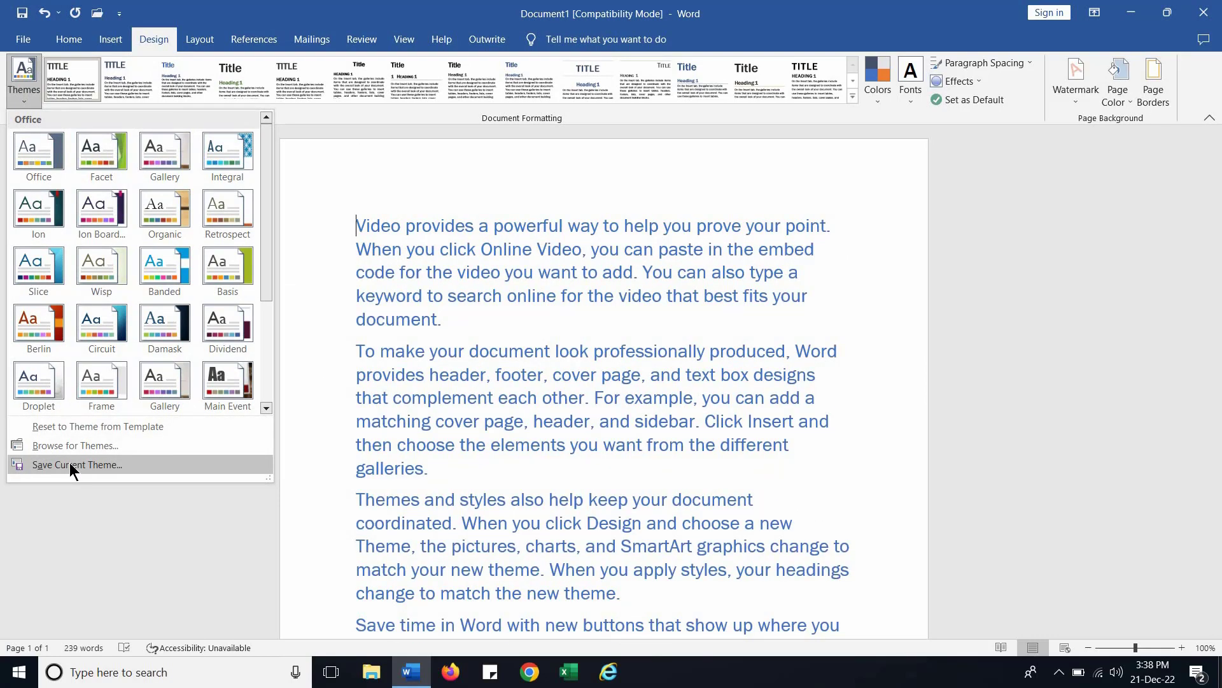
{"action": "left_click", "coordinate": [473, 274]}
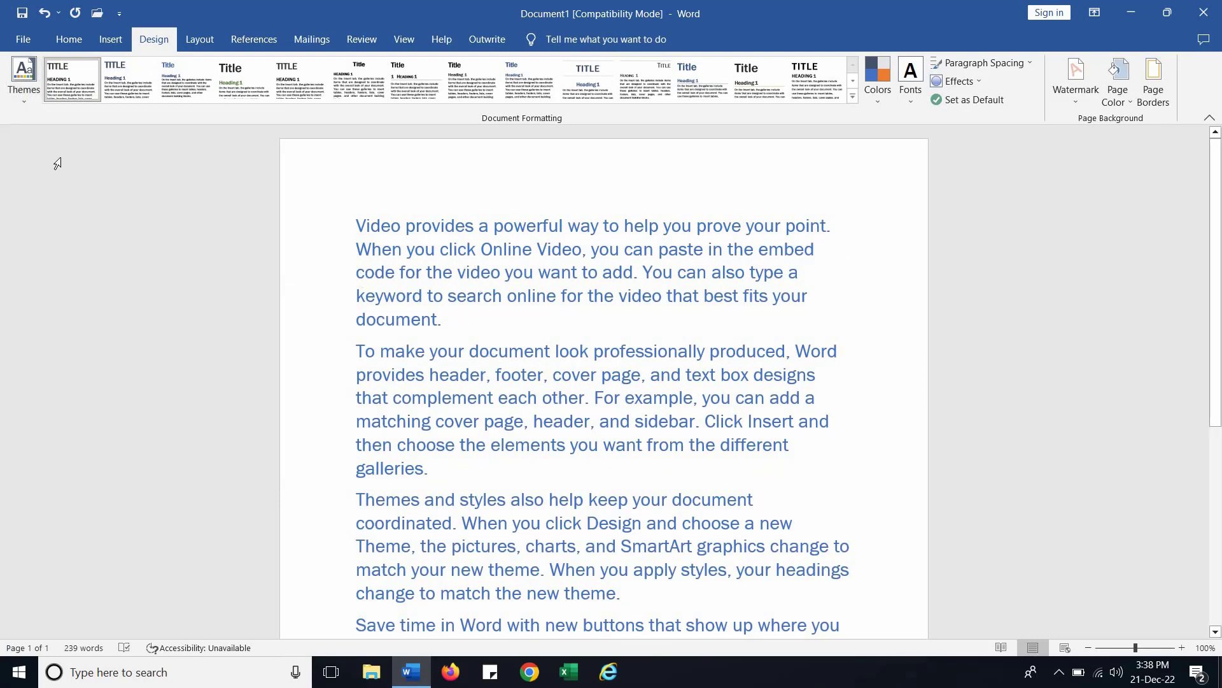
Apply the Gallery theme to the document.
{"action": "left_click", "coordinate": [27, 102]}
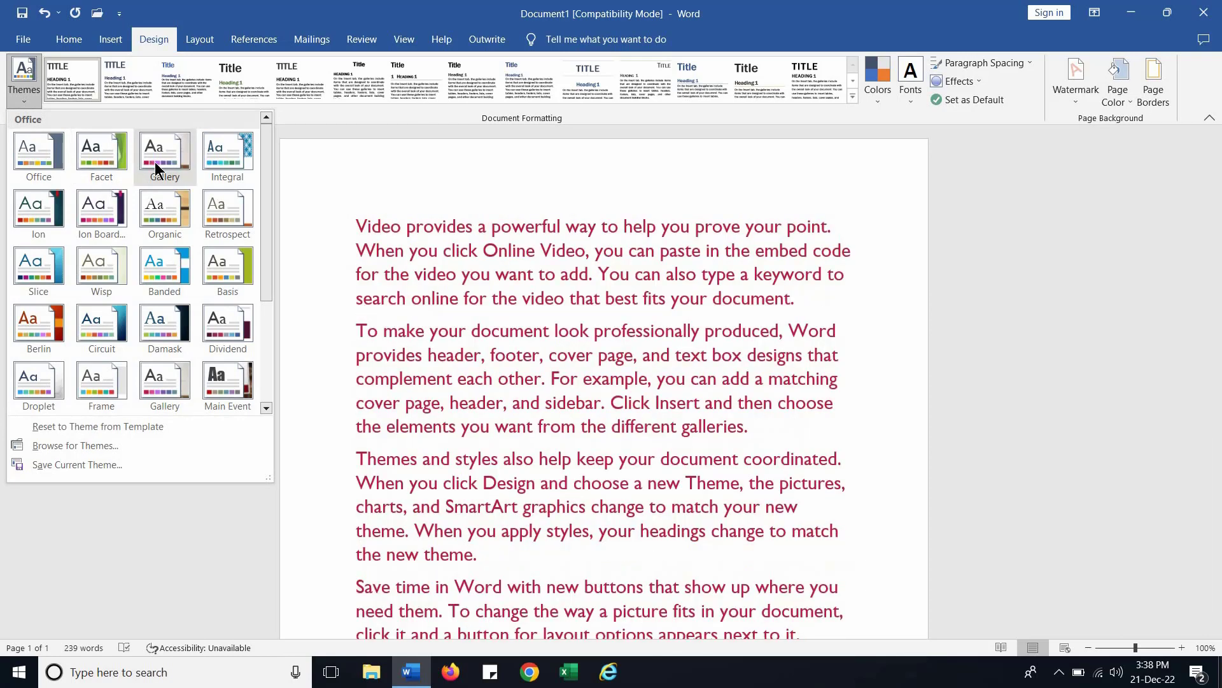
{"action": "left_click", "coordinate": [155, 168]}
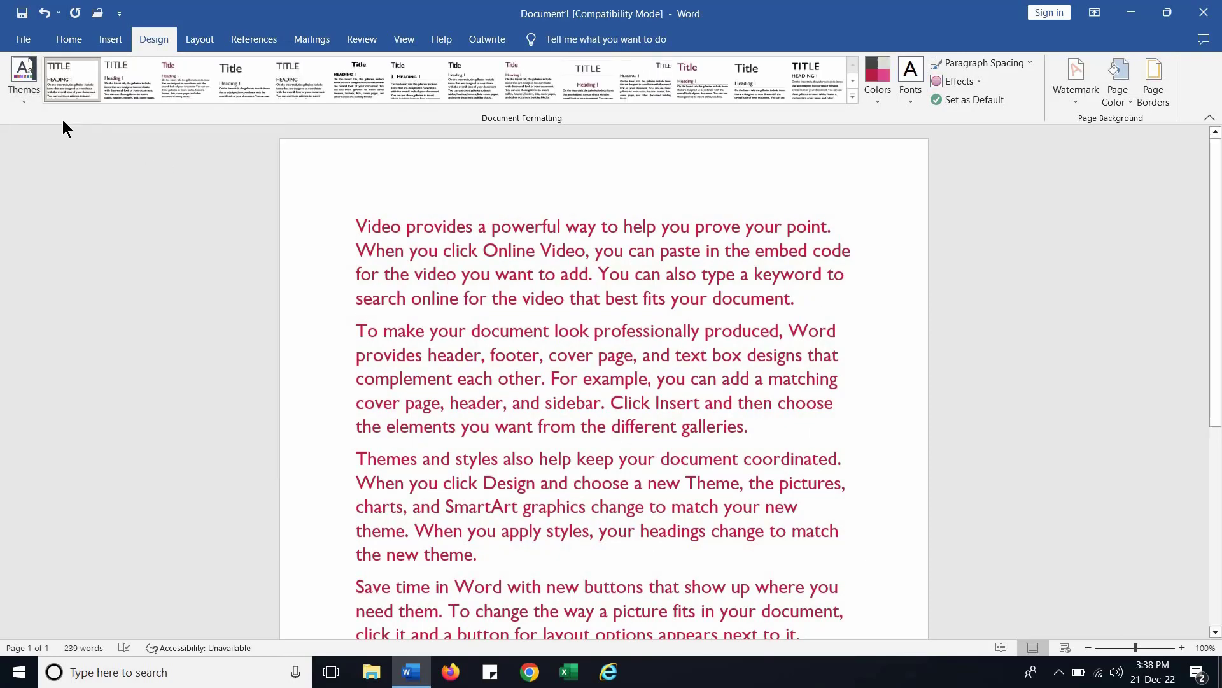
{"action": "left_click", "coordinate": [24, 103]}
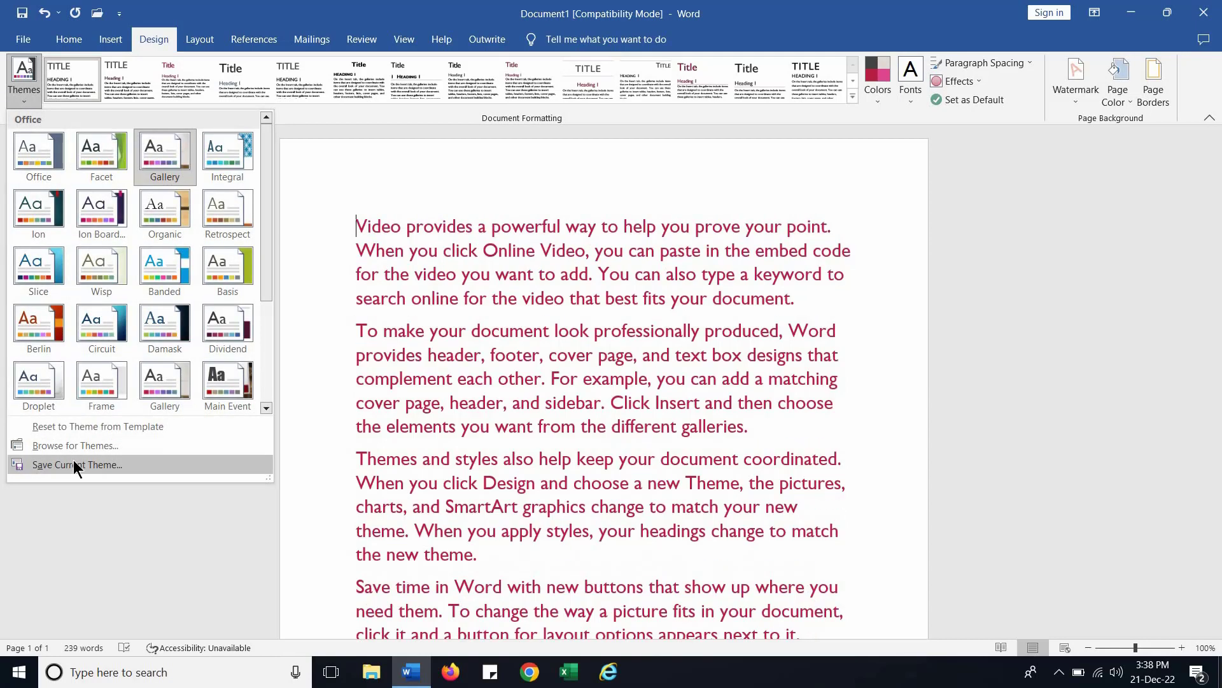
{"action": "left_click", "coordinate": [566, 218]}
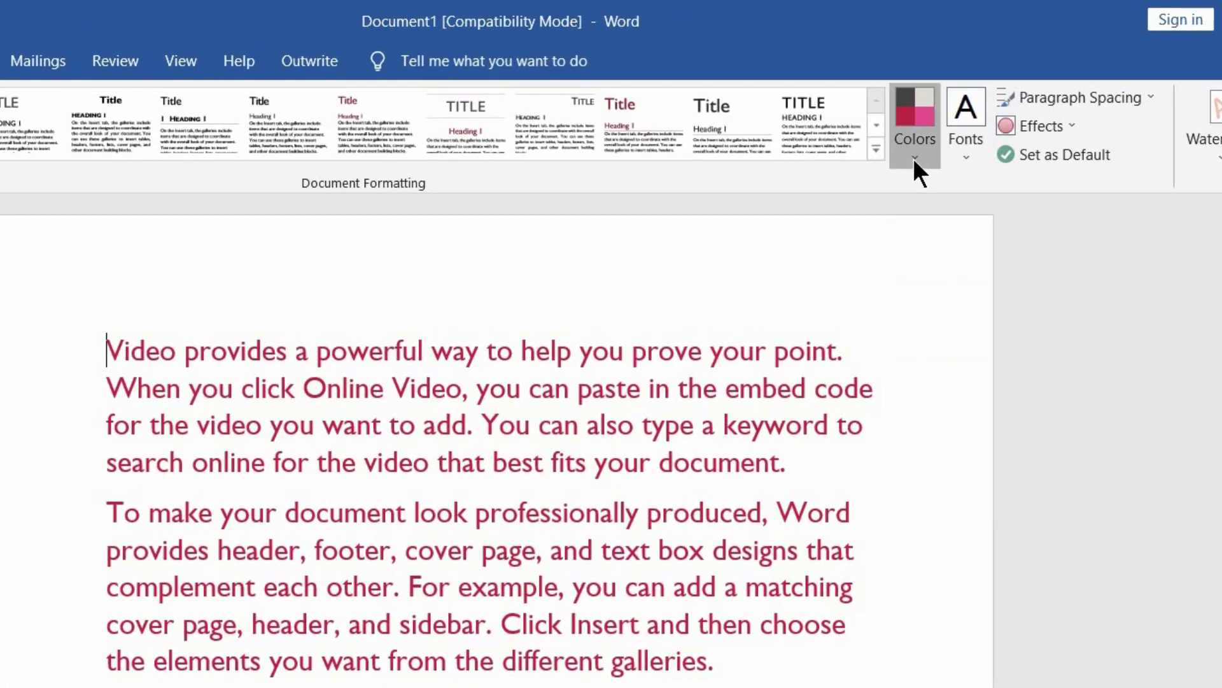
Start a new custom theme color set with a dark gray-brown Accent 4 and a light gray Accent 3.
{"action": "left_click", "coordinate": [879, 106]}
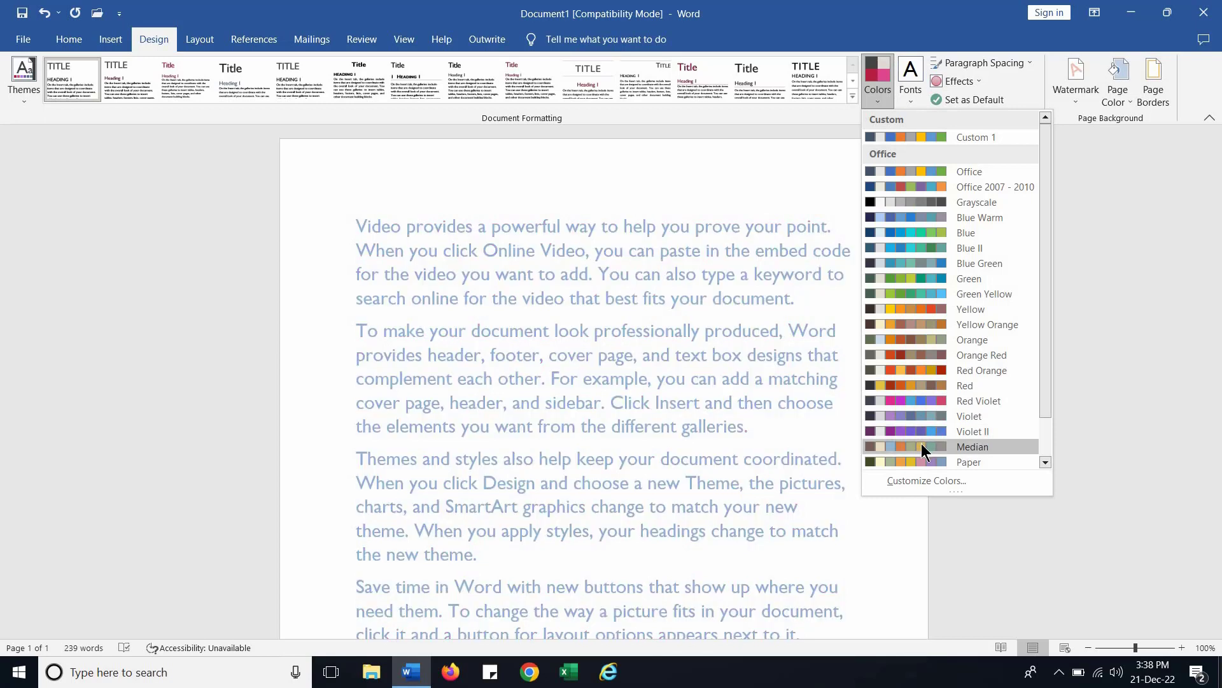
{"action": "left_click", "coordinate": [928, 481]}
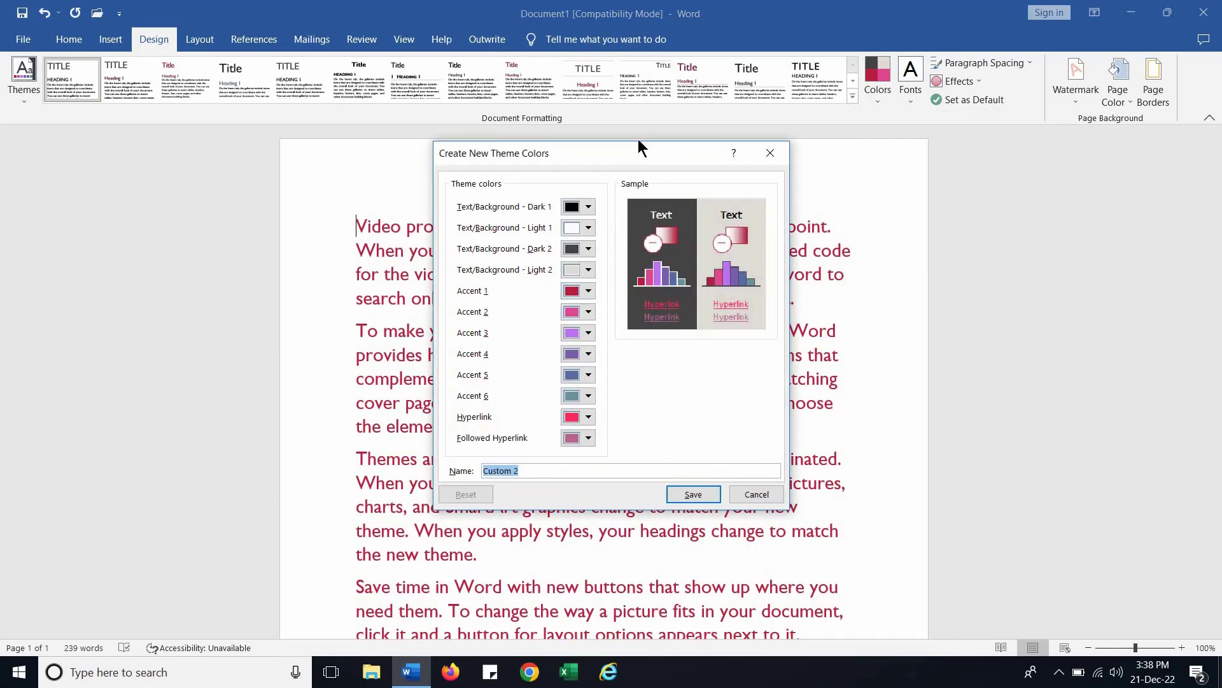
{"action": "left_click_drag", "start_coordinate": [645, 147], "coordinate": [921, 152]}
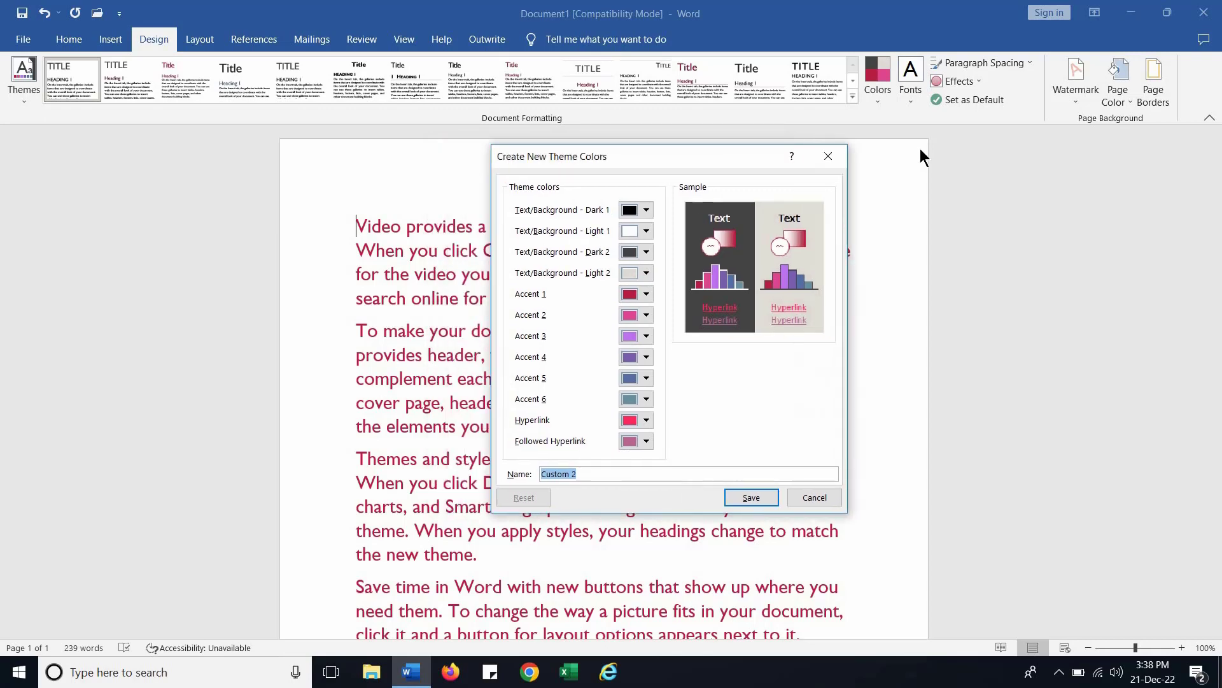
{"action": "left_click", "coordinate": [895, 346]}
{"action": "left_click", "coordinate": [911, 428]}
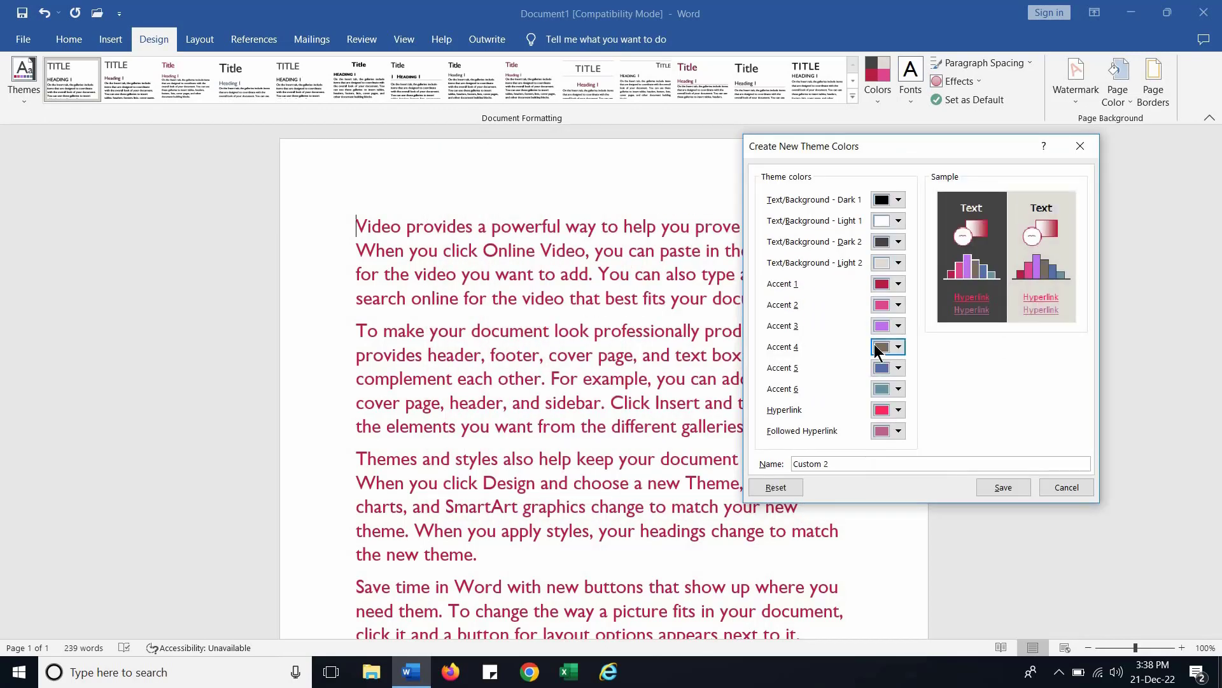
{"action": "left_click", "coordinate": [901, 325]}
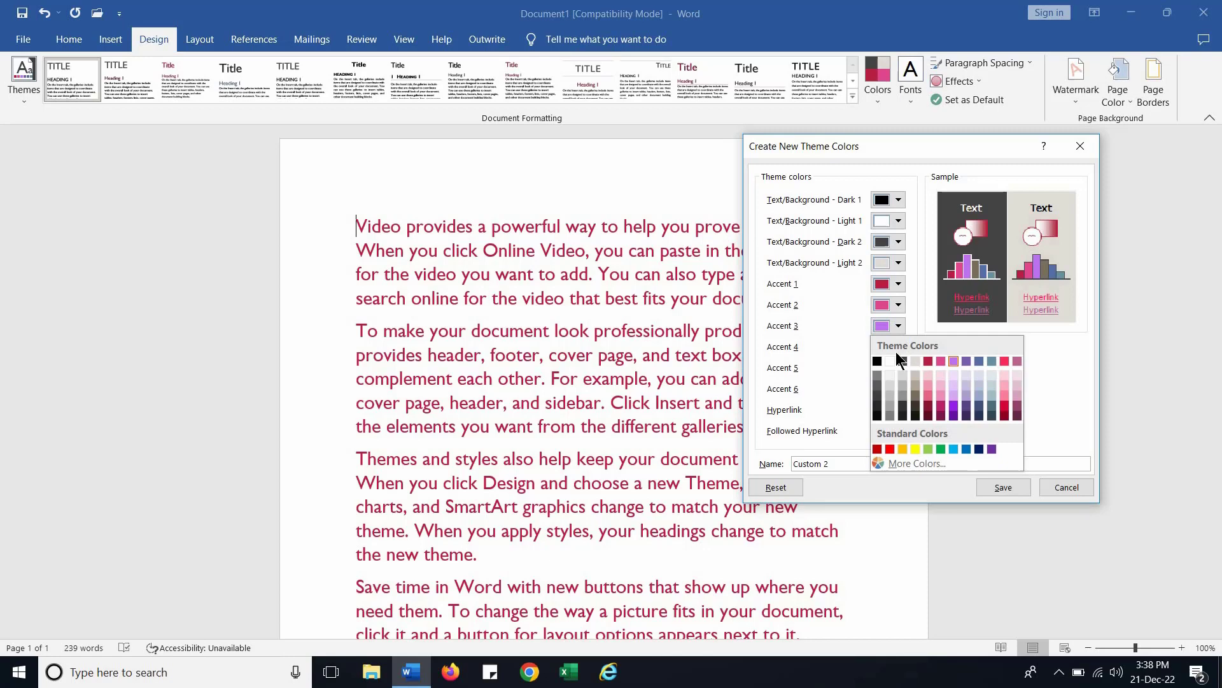
{"action": "left_click", "coordinate": [886, 384]}
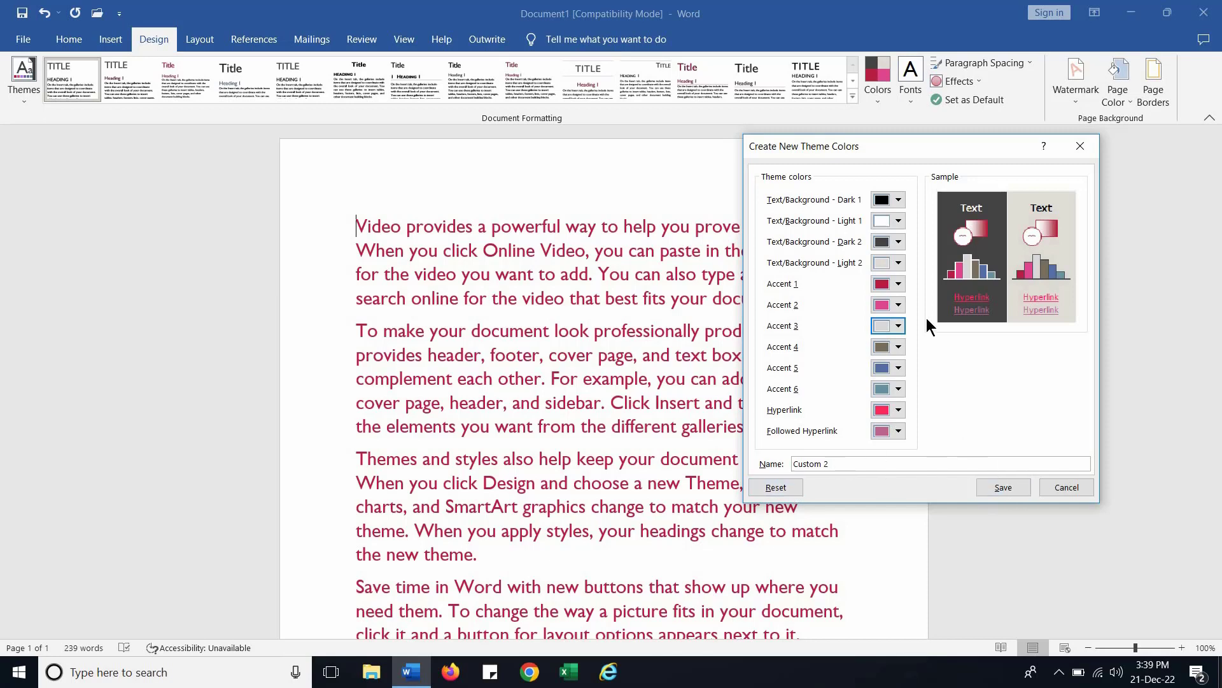
Set Accent 1 to light purple and Accent 6 to very dark brown in the new theme color set.
{"action": "left_click", "coordinate": [898, 285]}
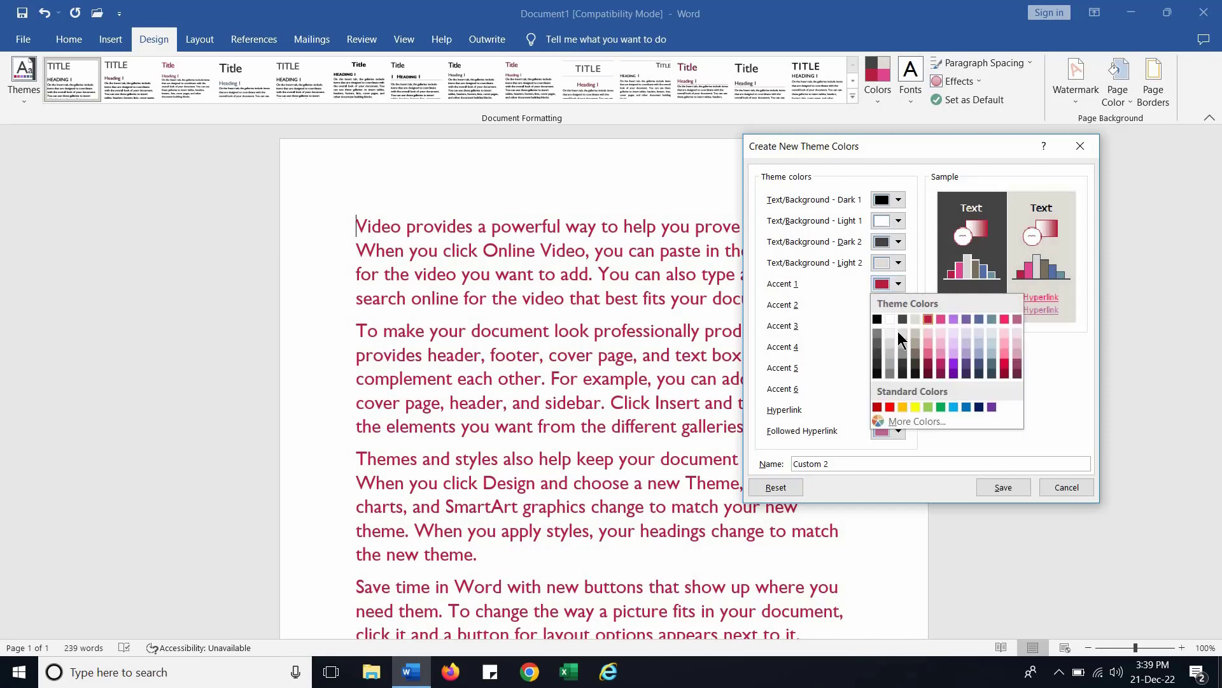
{"action": "left_click", "coordinate": [953, 354]}
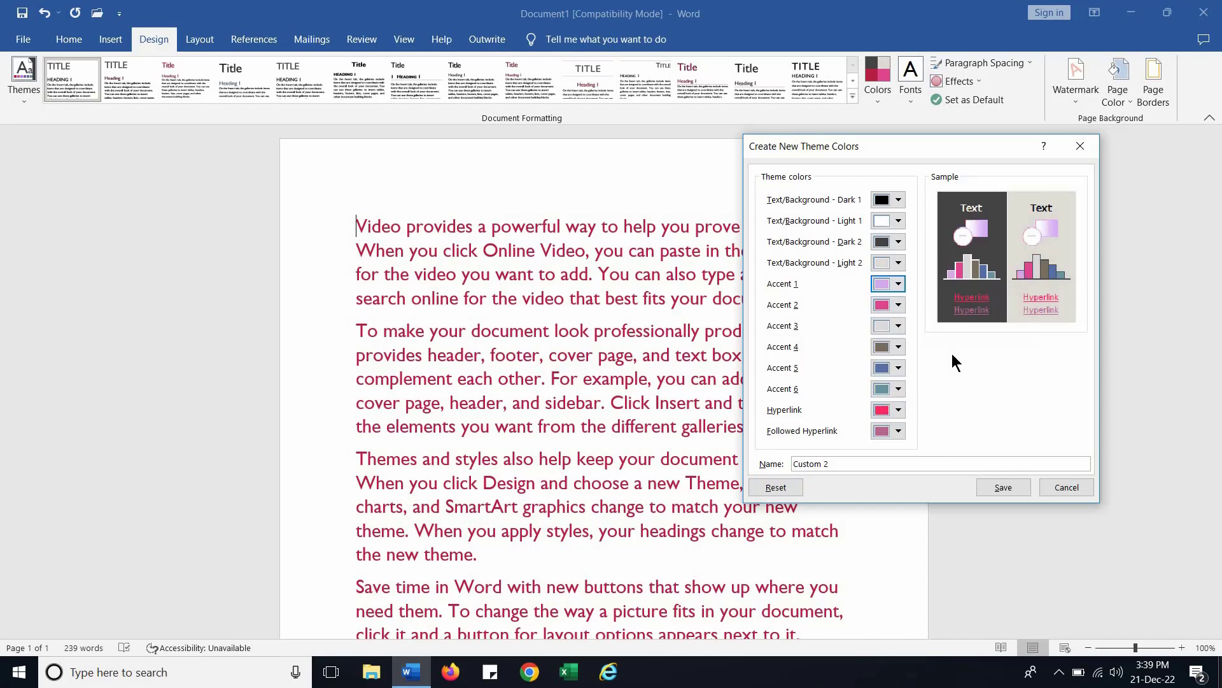
{"action": "left_click", "coordinate": [902, 384]}
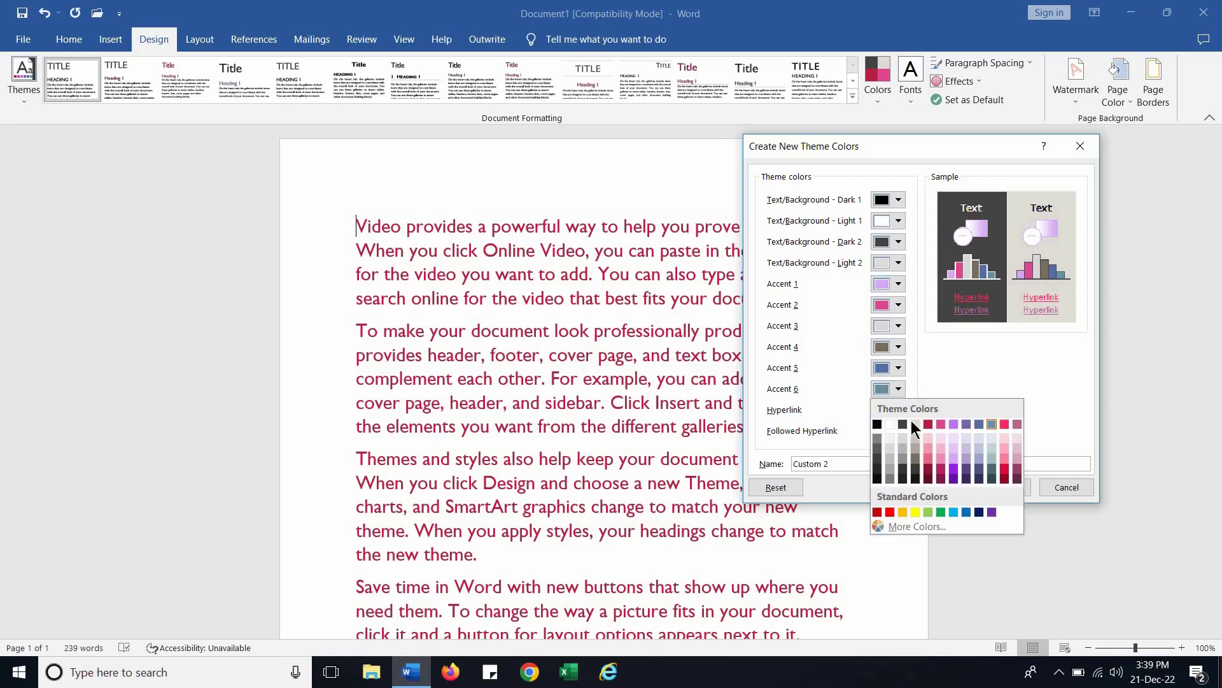
{"action": "left_click", "coordinate": [916, 474]}
Name the custom theme color set ss and save it.
{"action": "left_click", "coordinate": [860, 463]}
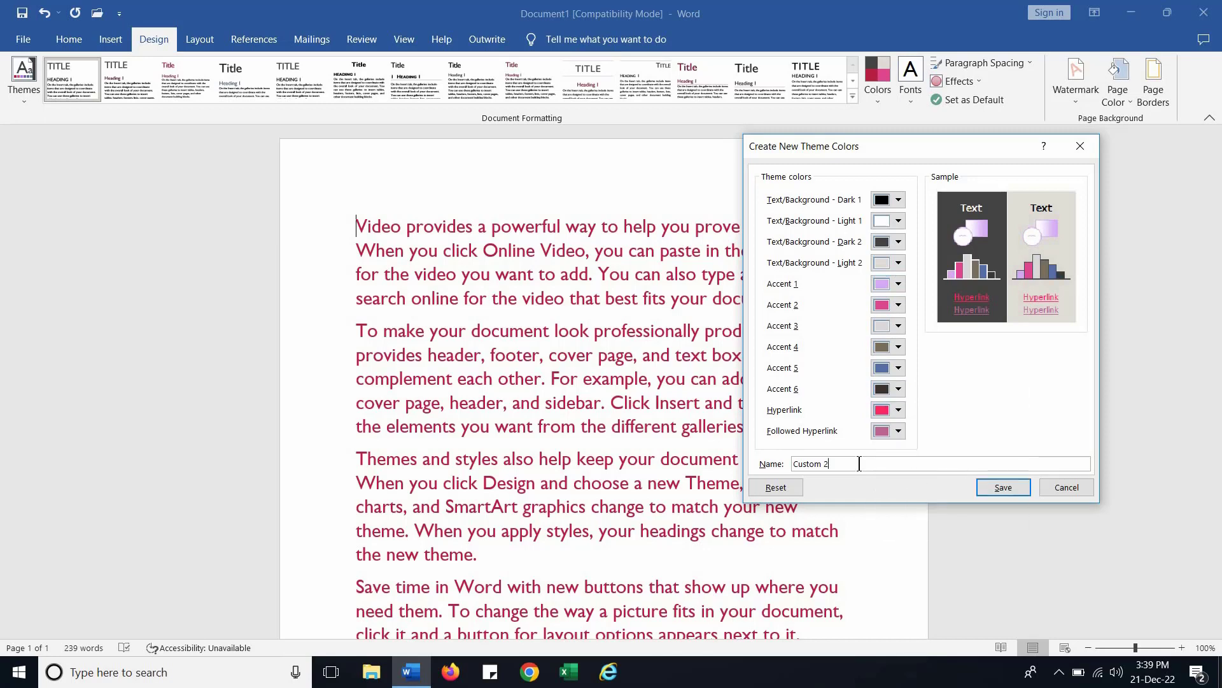
{"action": "key", "text": "ctrl+a"}
{"action": "type", "text": "ss"}
{"action": "left_click", "coordinate": [1002, 487]}
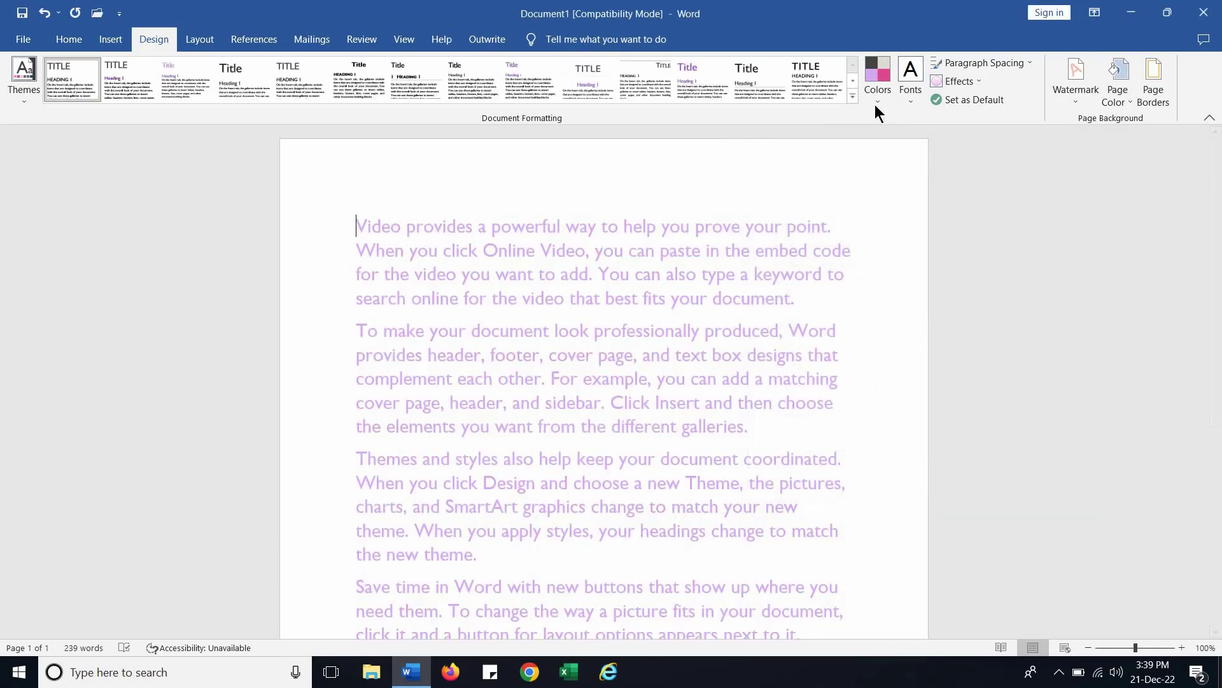
Apply the Blue Warm theme colors to the document.
{"action": "left_click", "coordinate": [874, 105]}
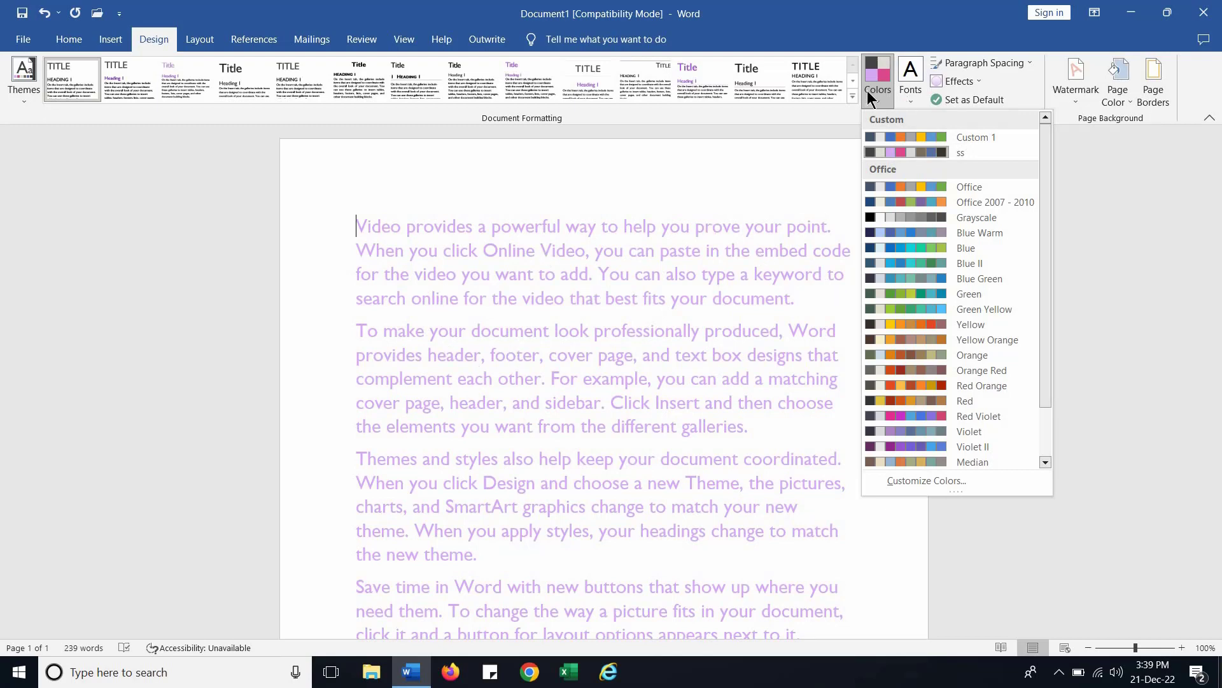
{"action": "left_click", "coordinate": [920, 95]}
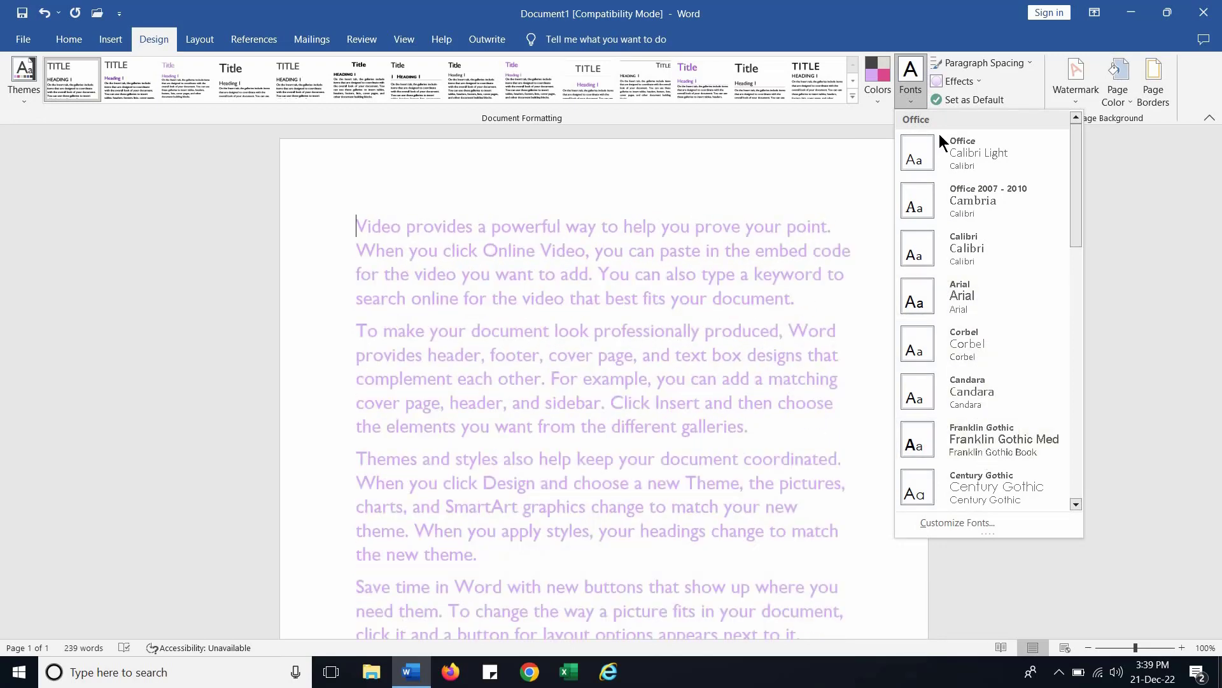
{"action": "left_click", "coordinate": [888, 102]}
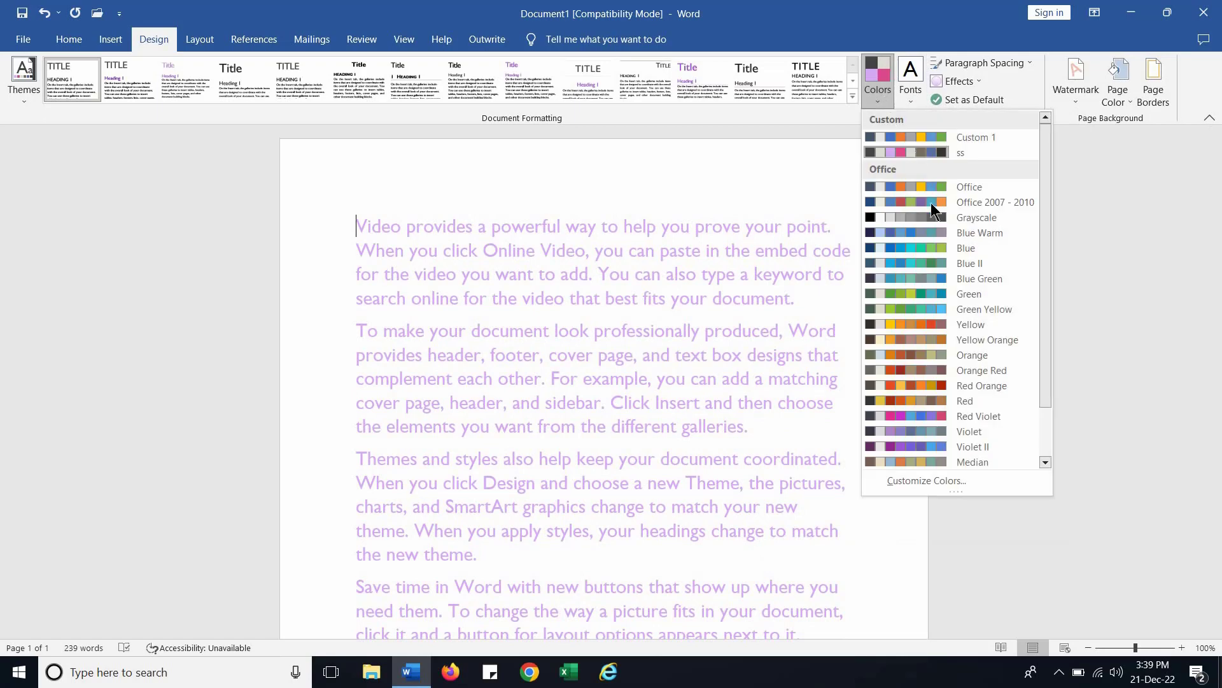
{"action": "left_click", "coordinate": [933, 238]}
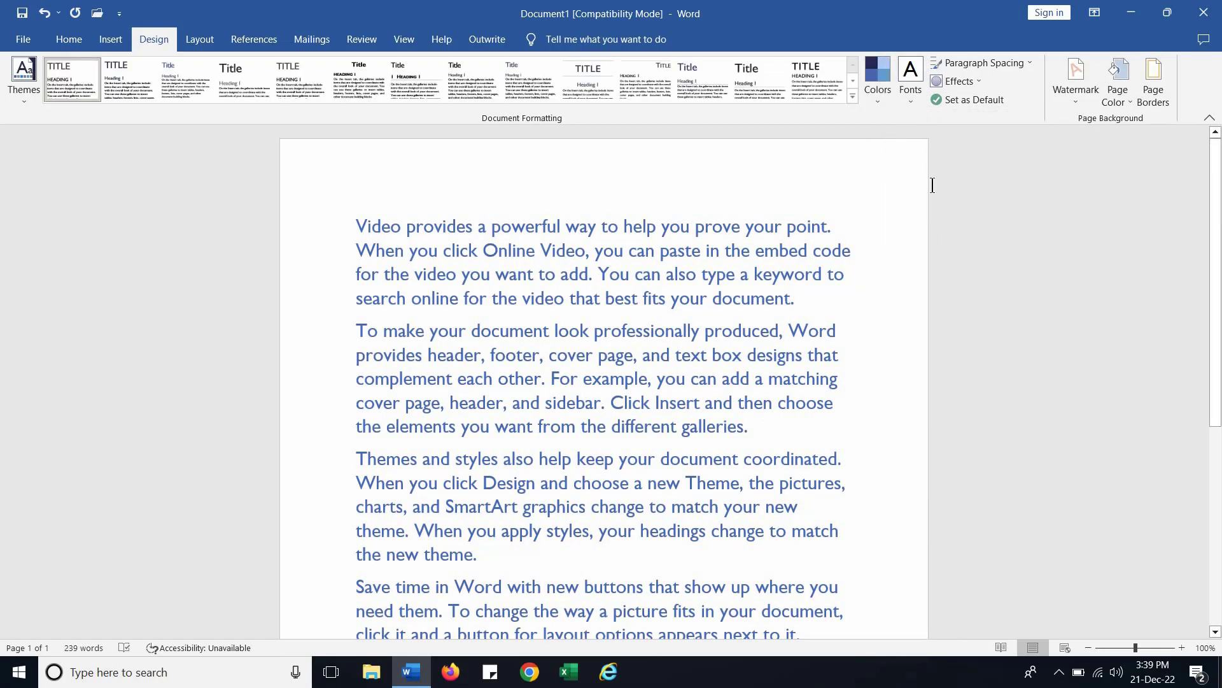
View the available theme font sets without choosing one, and look through the document down to its last paragraph.
{"action": "left_click", "coordinate": [913, 97]}
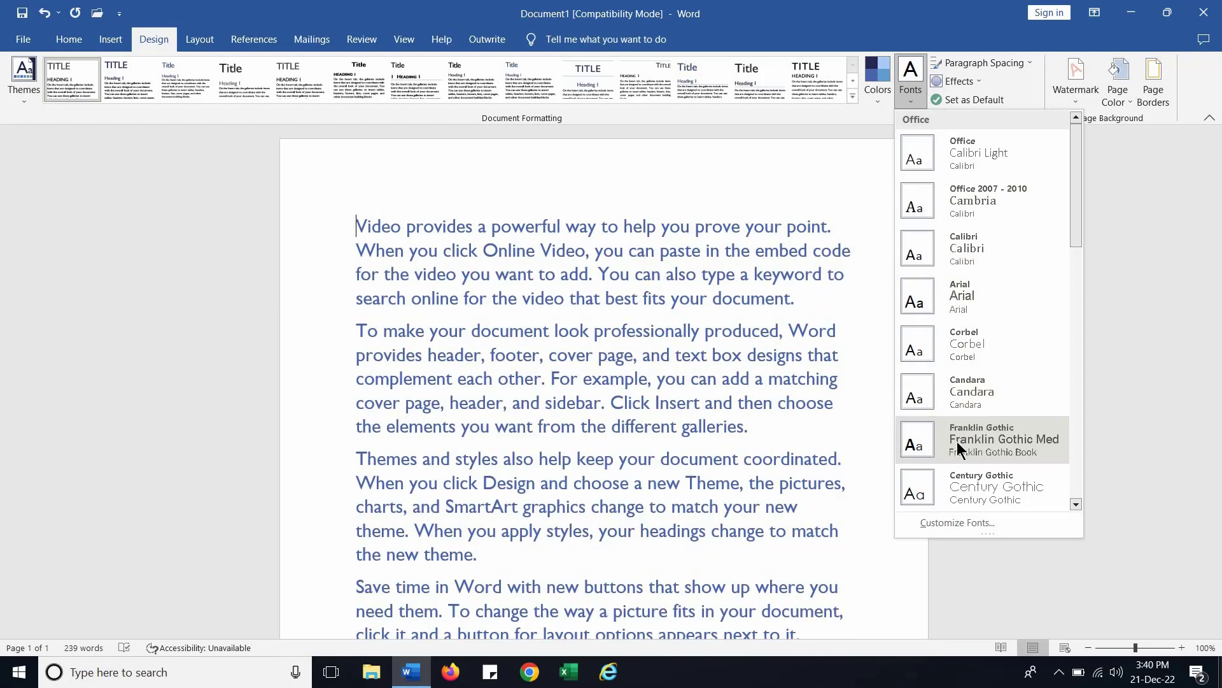
{"action": "left_click", "coordinate": [841, 428]}
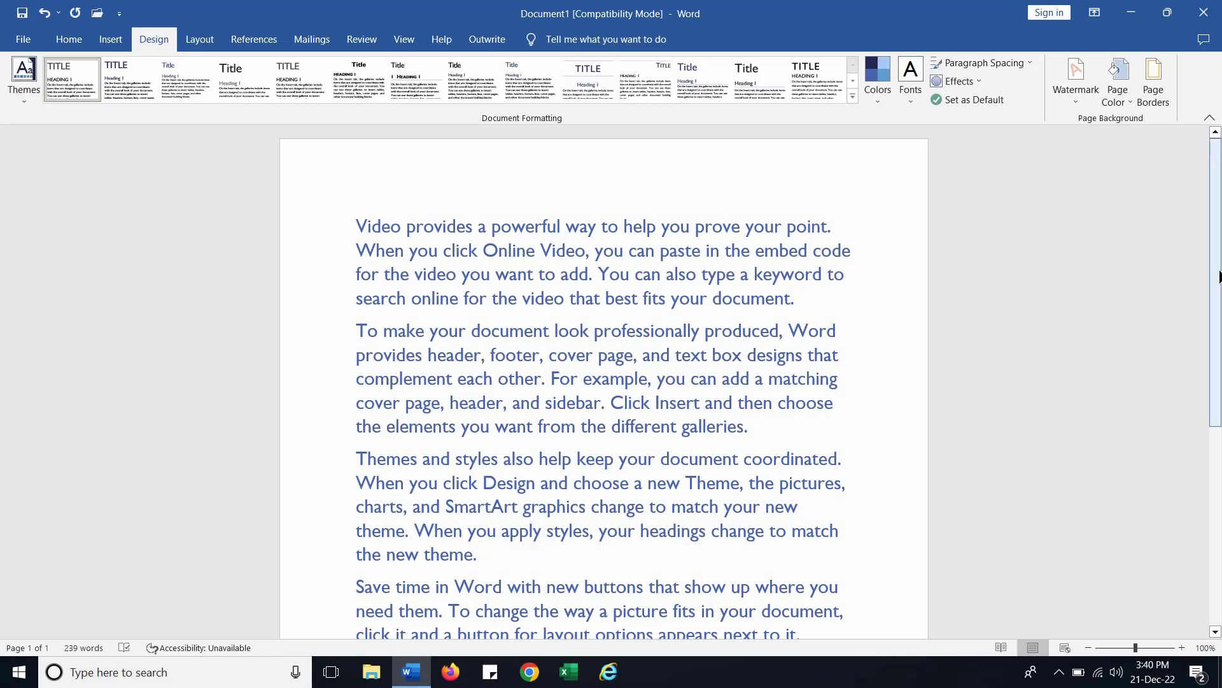
{"action": "left_click_drag", "start_coordinate": [1216, 306], "coordinate": [1216, 380]}
{"action": "scroll", "coordinate": [1216, 380], "scroll_direction": "down", "scroll_amount": 2}
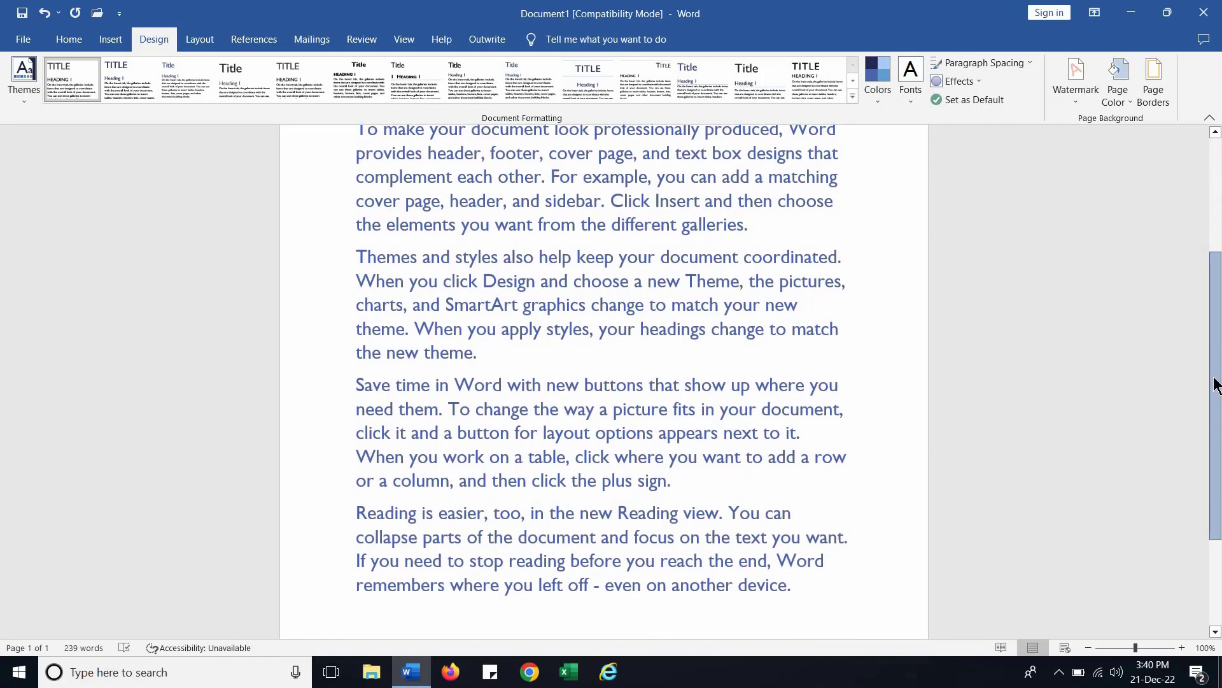
{"action": "left_click_drag", "start_coordinate": [1216, 329], "coordinate": [1215, 414]}
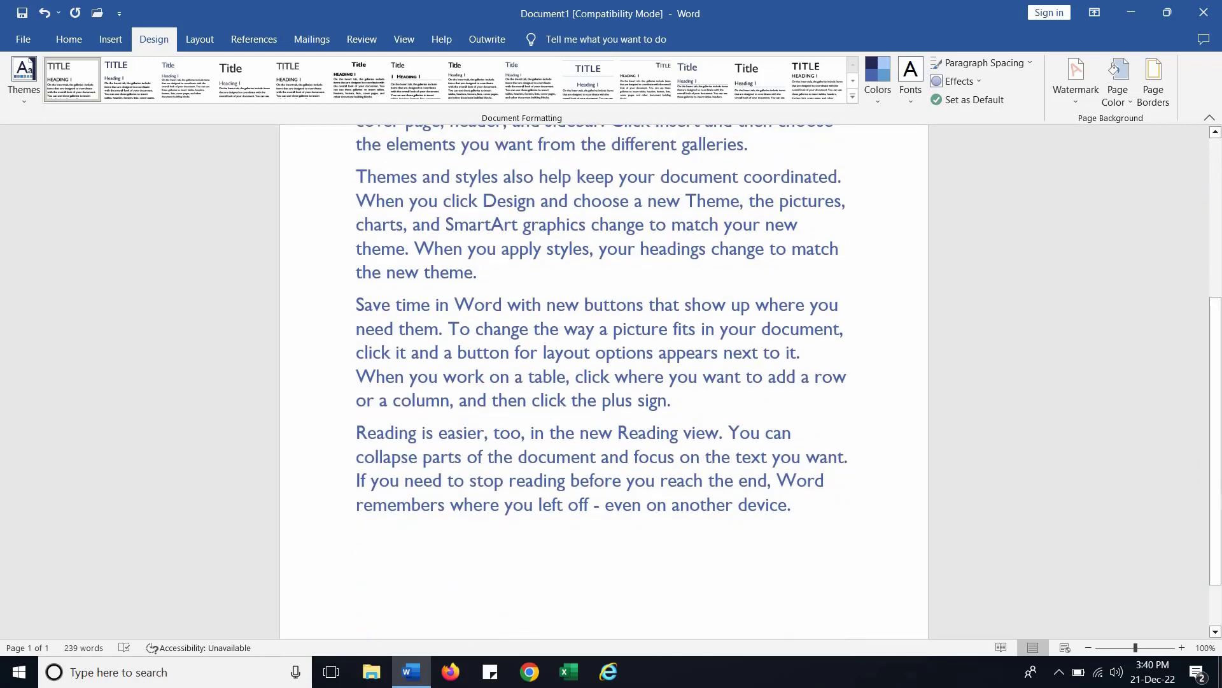
{"action": "scroll", "coordinate": [667, 286], "scroll_direction": "up", "scroll_amount": 6}
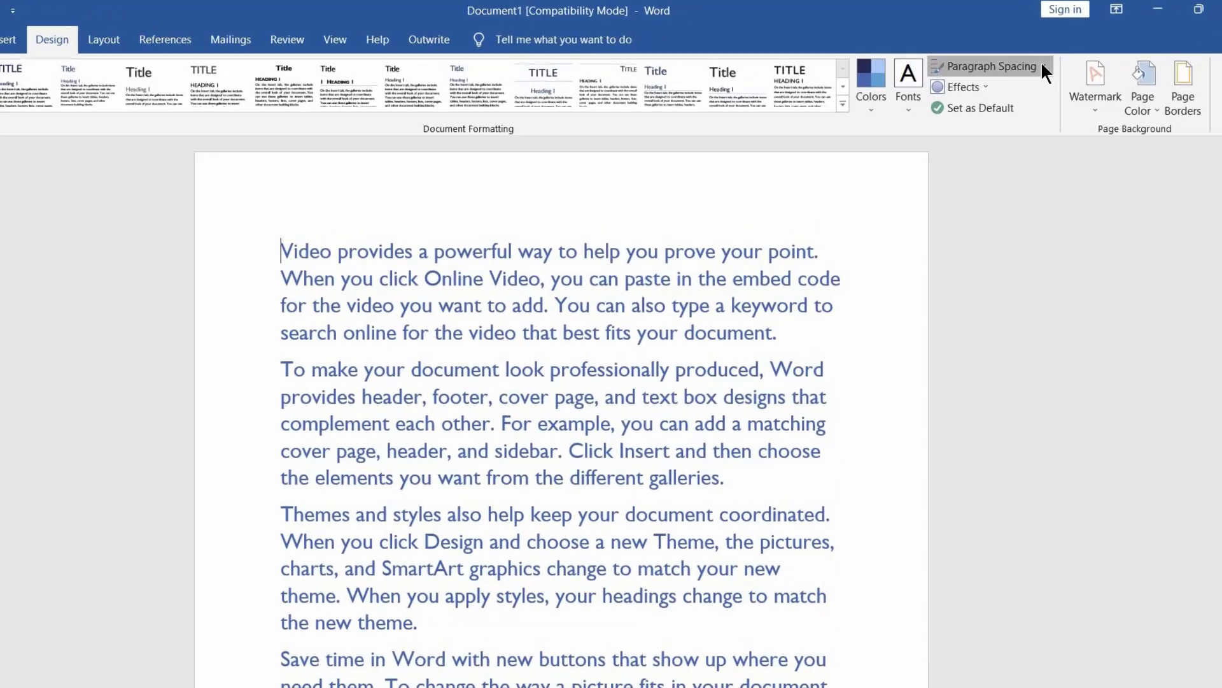
Through the custom paragraph spacing options, set the document's default font to Arial and its default size to 9.
{"action": "left_click", "coordinate": [1028, 63]}
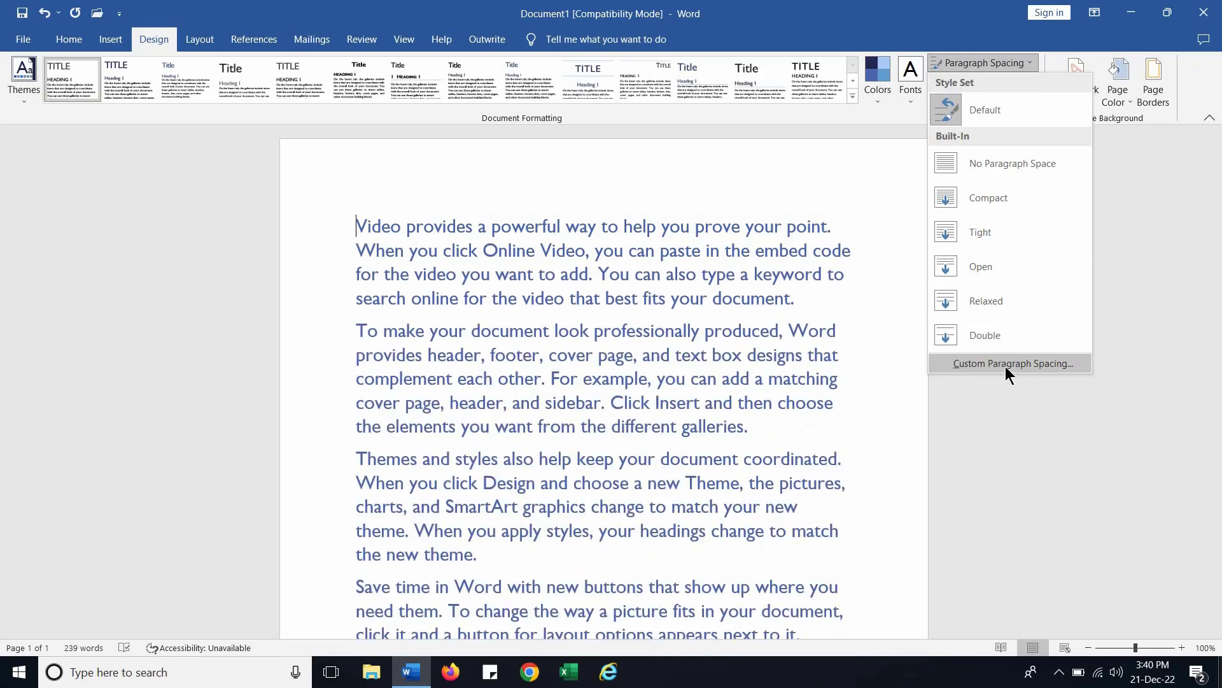
{"action": "left_click", "coordinate": [1006, 368]}
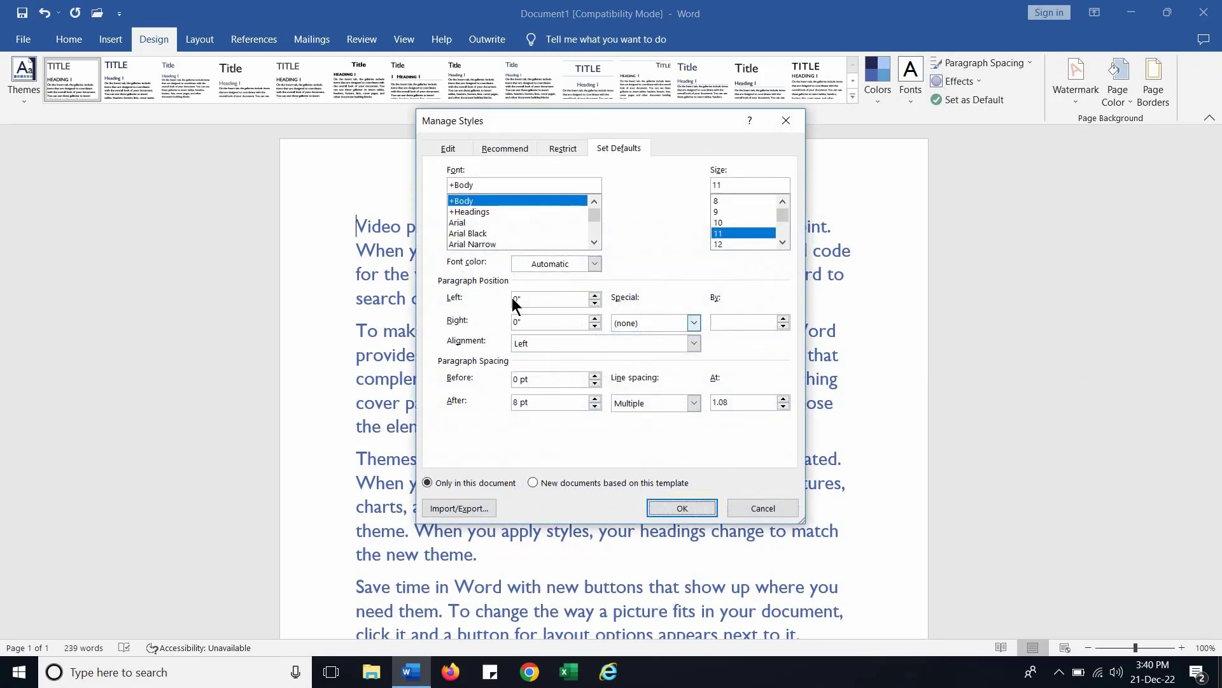
{"action": "left_click", "coordinate": [523, 223]}
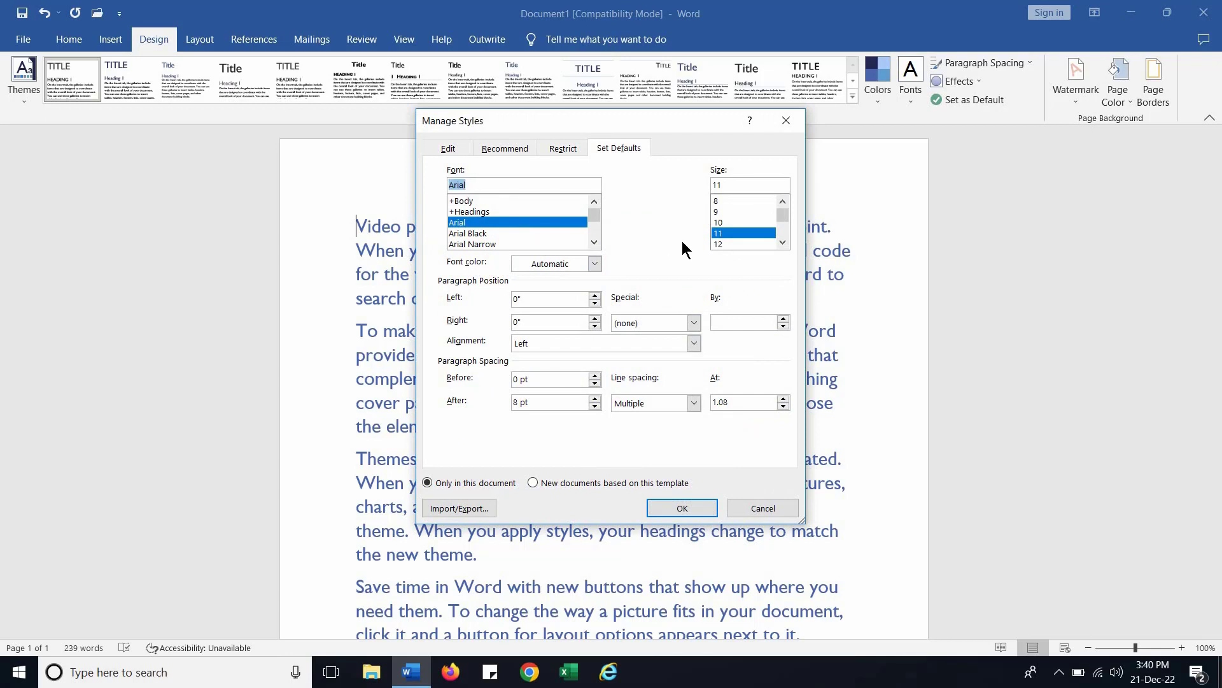
{"action": "left_click", "coordinate": [720, 211]}
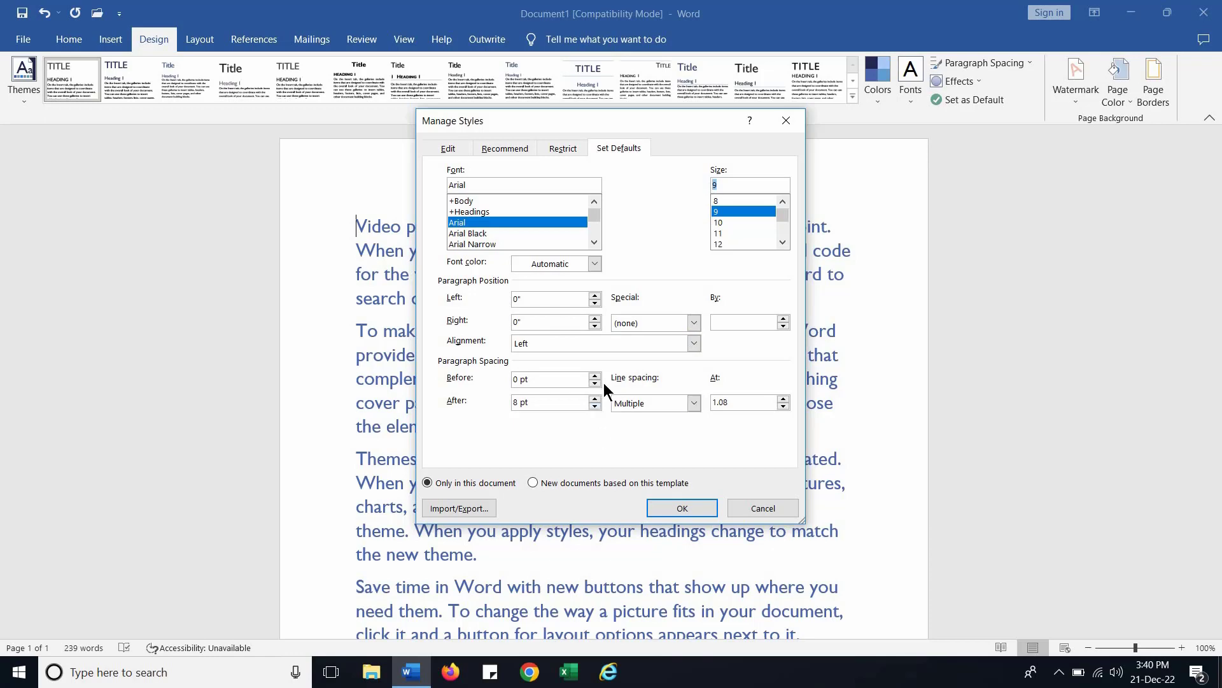
{"action": "left_click", "coordinate": [683, 509]}
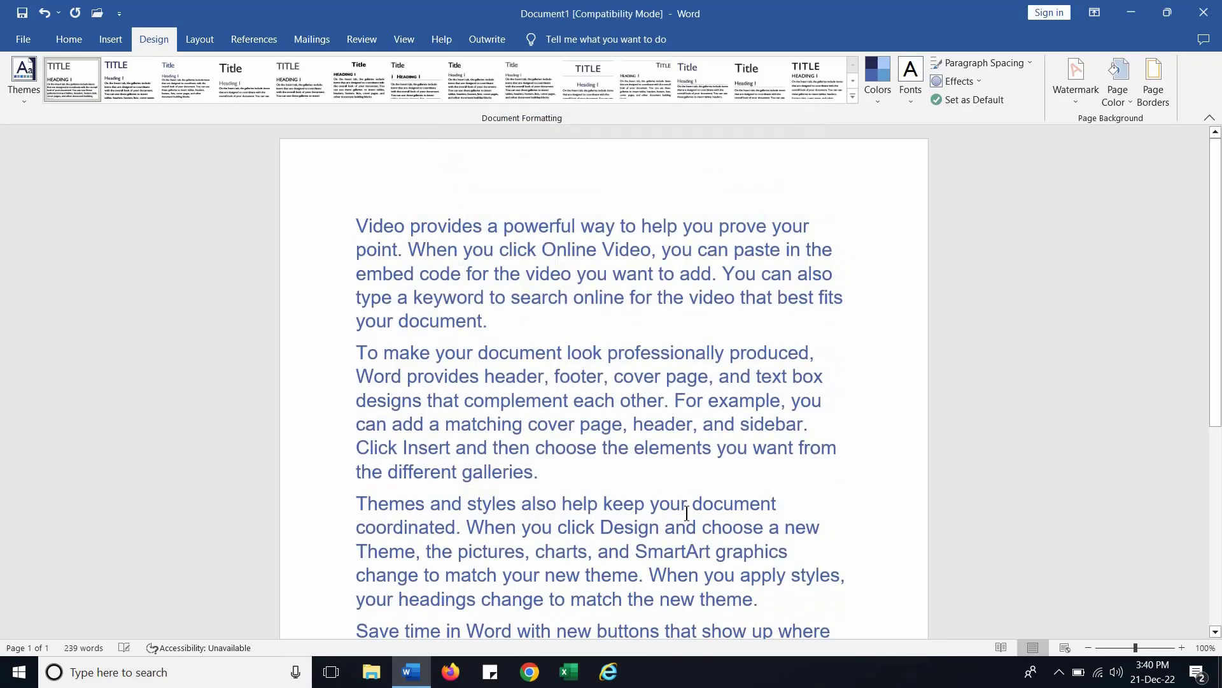
Check the font, size and style applied to the text of the first paragraph.
{"action": "left_click", "coordinate": [702, 385]}
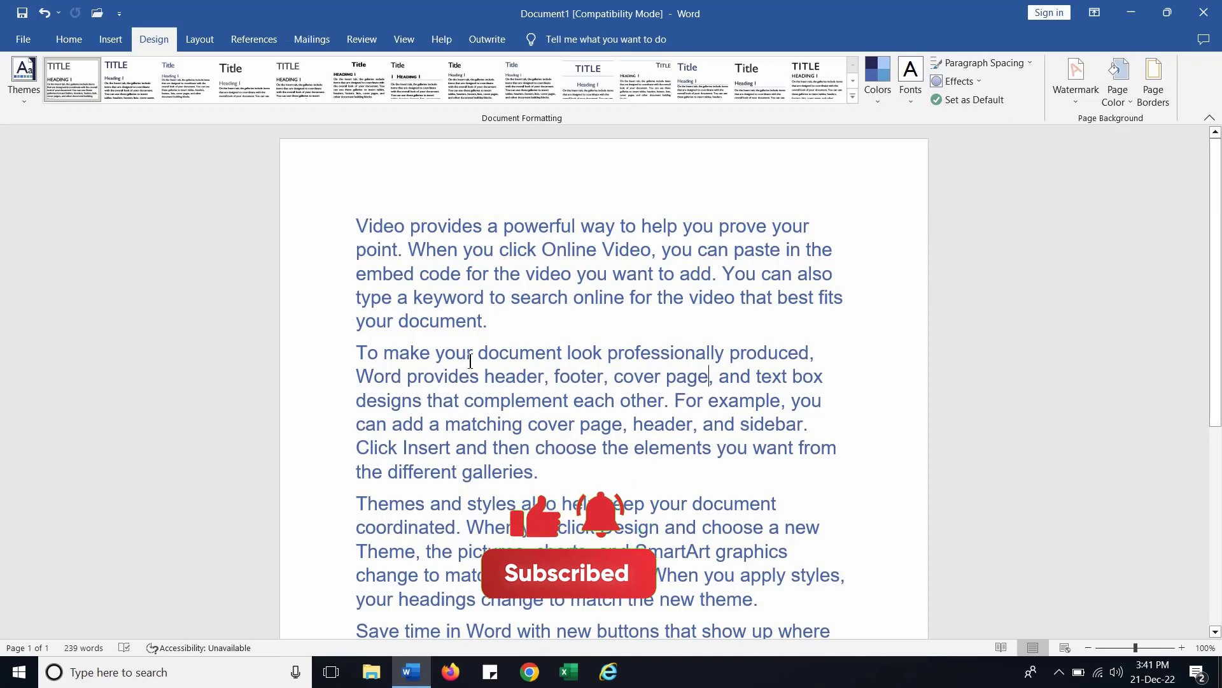
{"action": "left_click", "coordinate": [364, 238]}
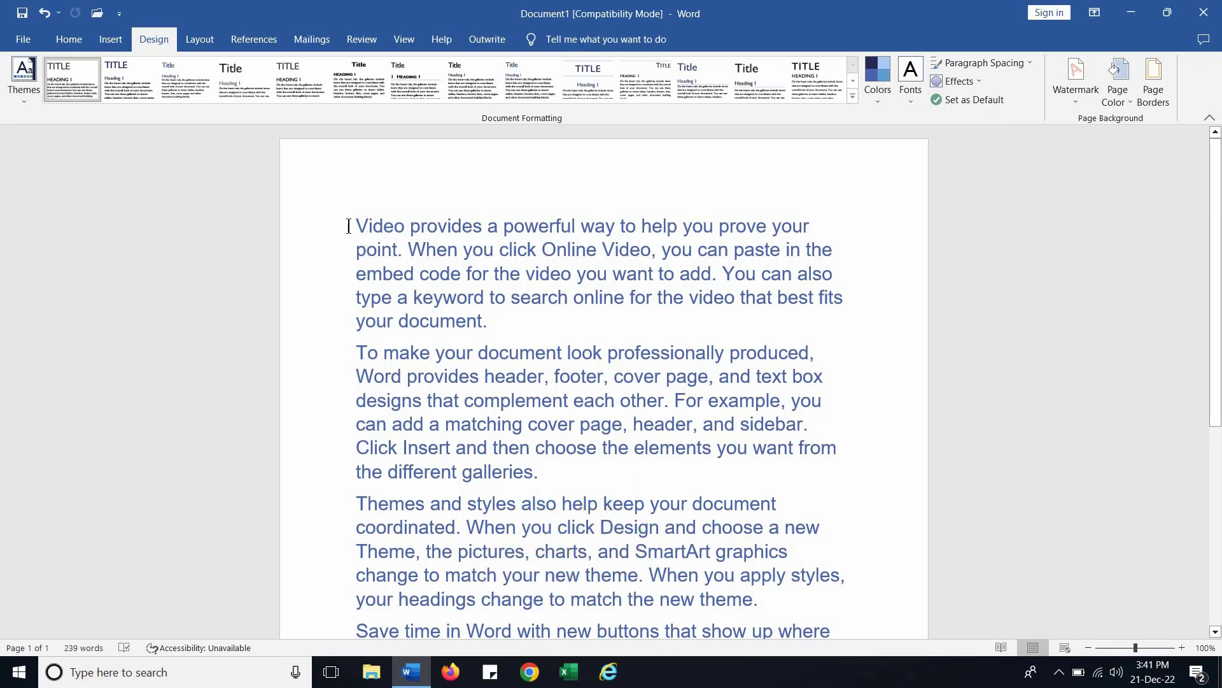
{"action": "left_click", "coordinate": [72, 39]}
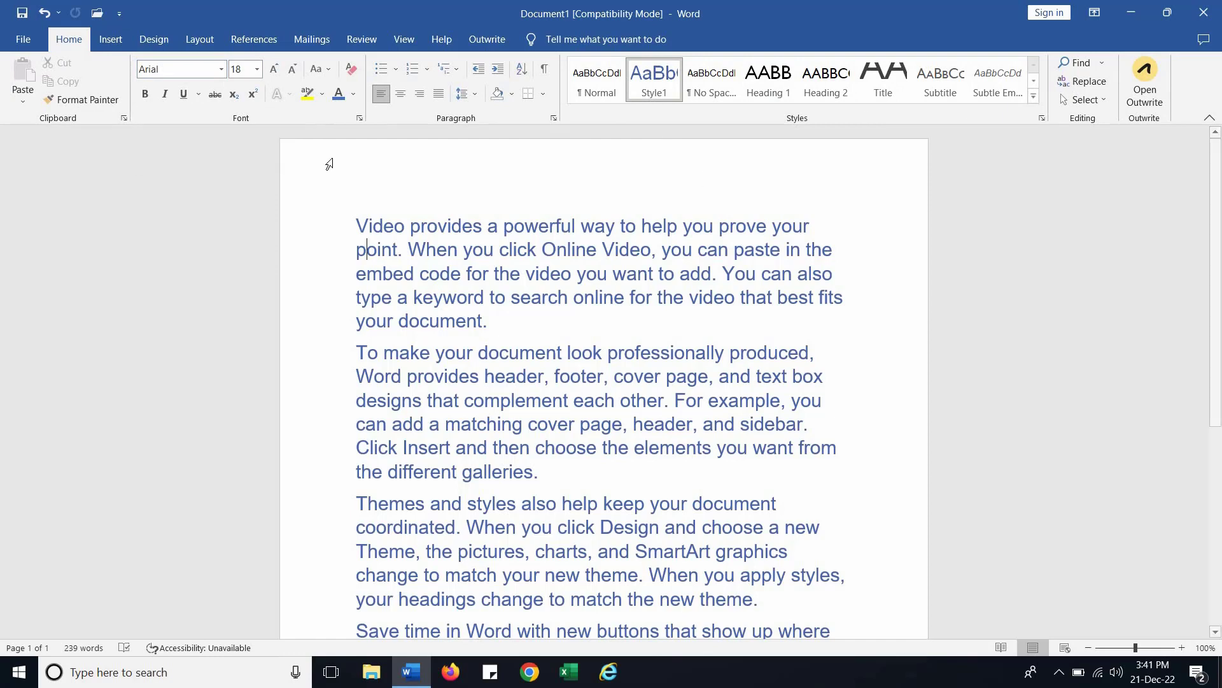
{"action": "left_click", "coordinate": [158, 38]}
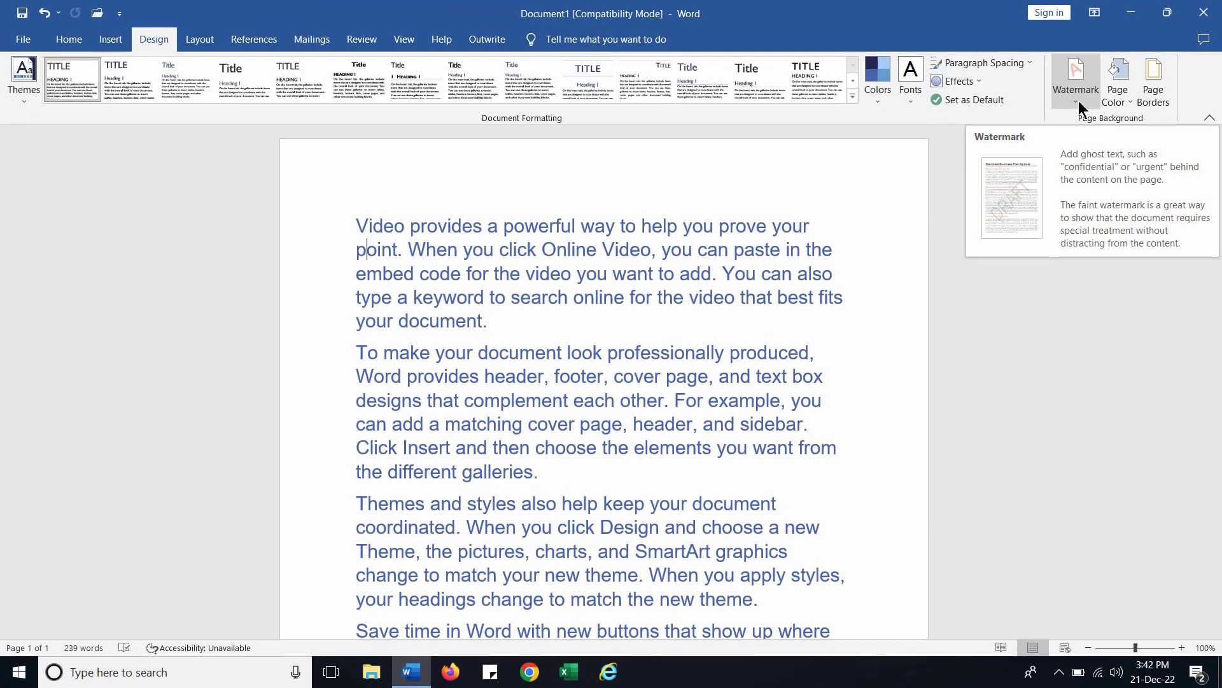
Add the built-in DO NOT COPY 1 watermark to the document and look at it behind the text.
{"action": "left_click", "coordinate": [1076, 100]}
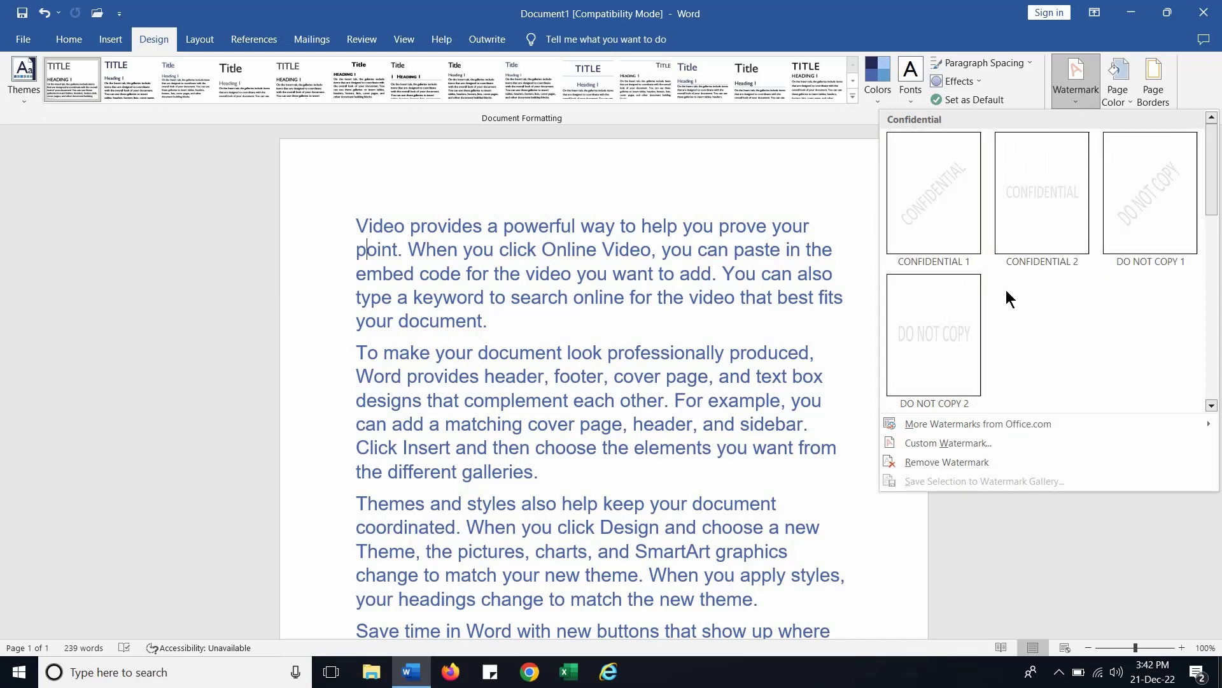
{"action": "left_click", "coordinate": [1155, 191]}
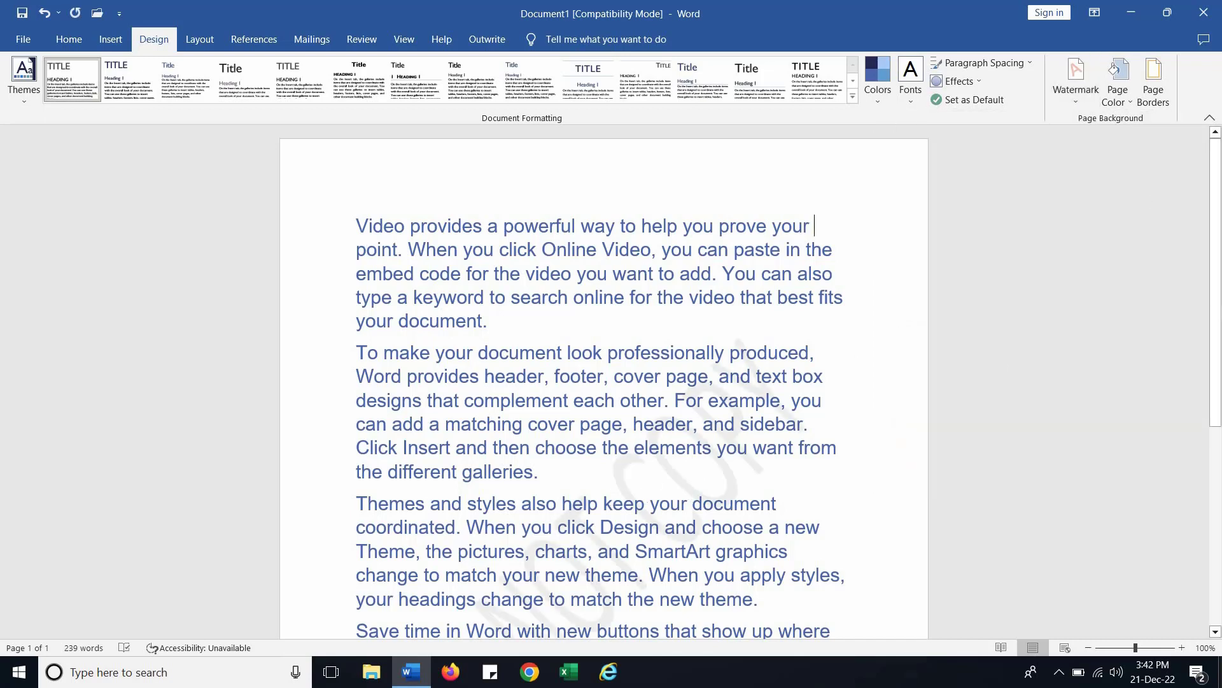
{"action": "scroll", "coordinate": [1215, 361], "scroll_direction": "down", "scroll_amount": 1}
{"action": "scroll", "coordinate": [1214, 361], "scroll_direction": "down", "scroll_amount": 2}
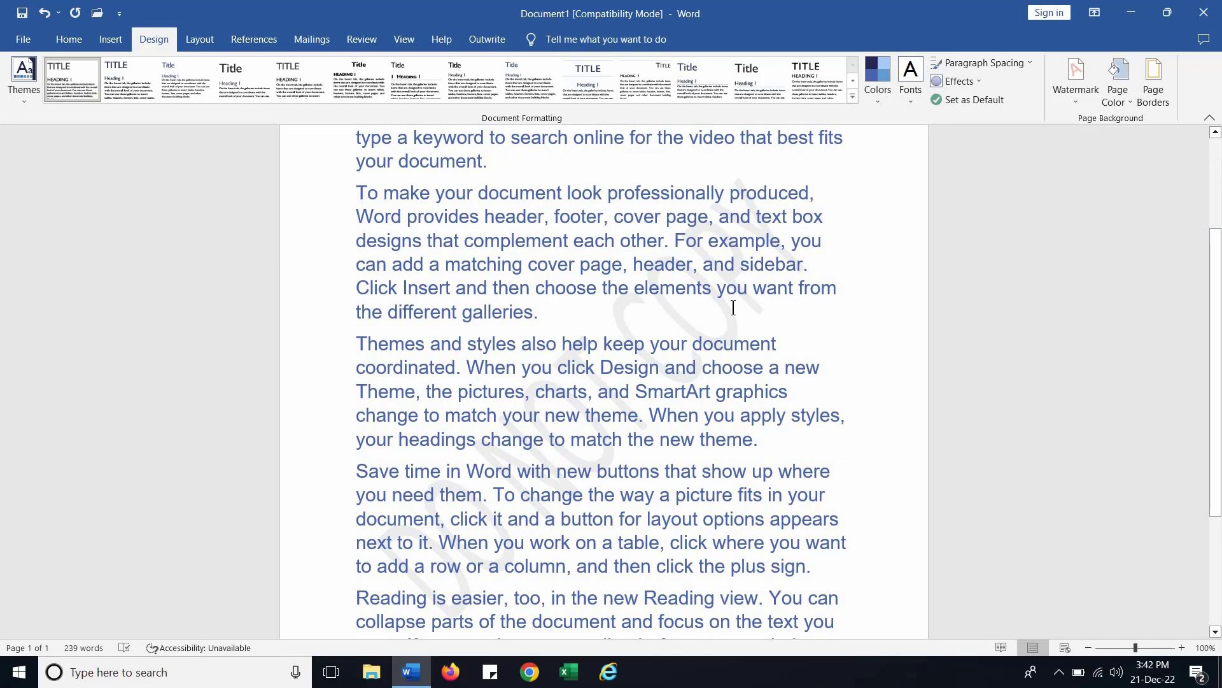
{"action": "left_click", "coordinate": [740, 354]}
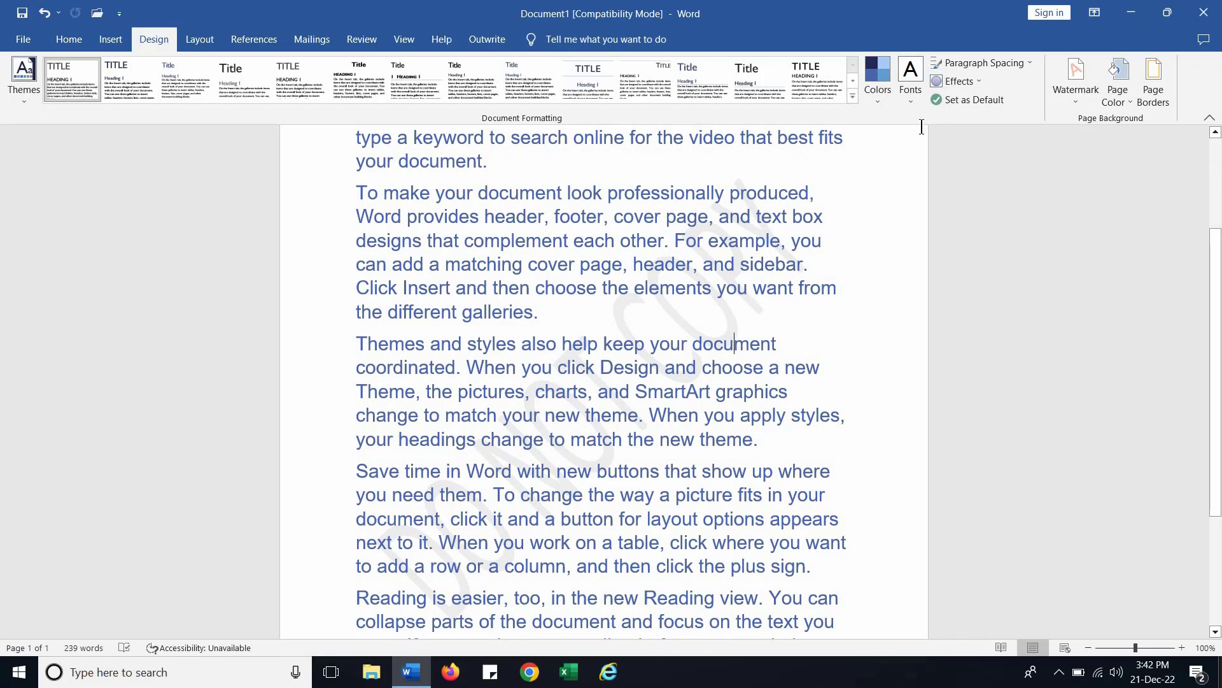
Try the Yellow theme colors on the document and replace them with the Orange Red color set.
{"action": "left_click", "coordinate": [877, 96]}
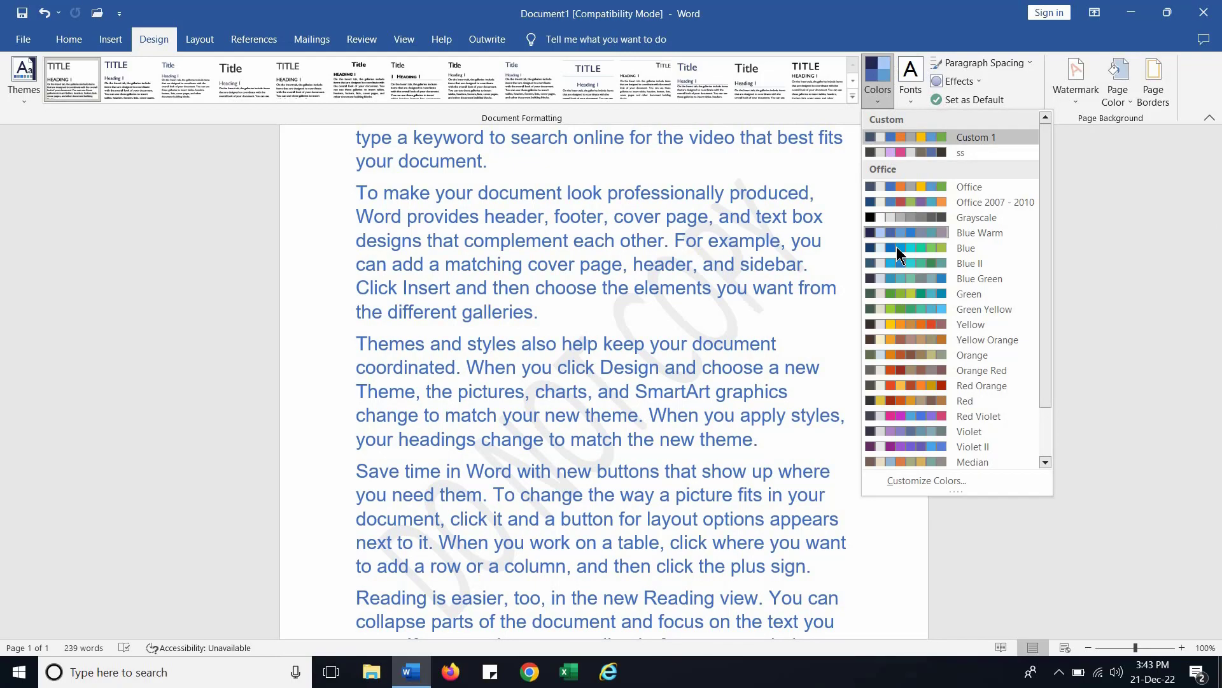
{"action": "left_click", "coordinate": [877, 323]}
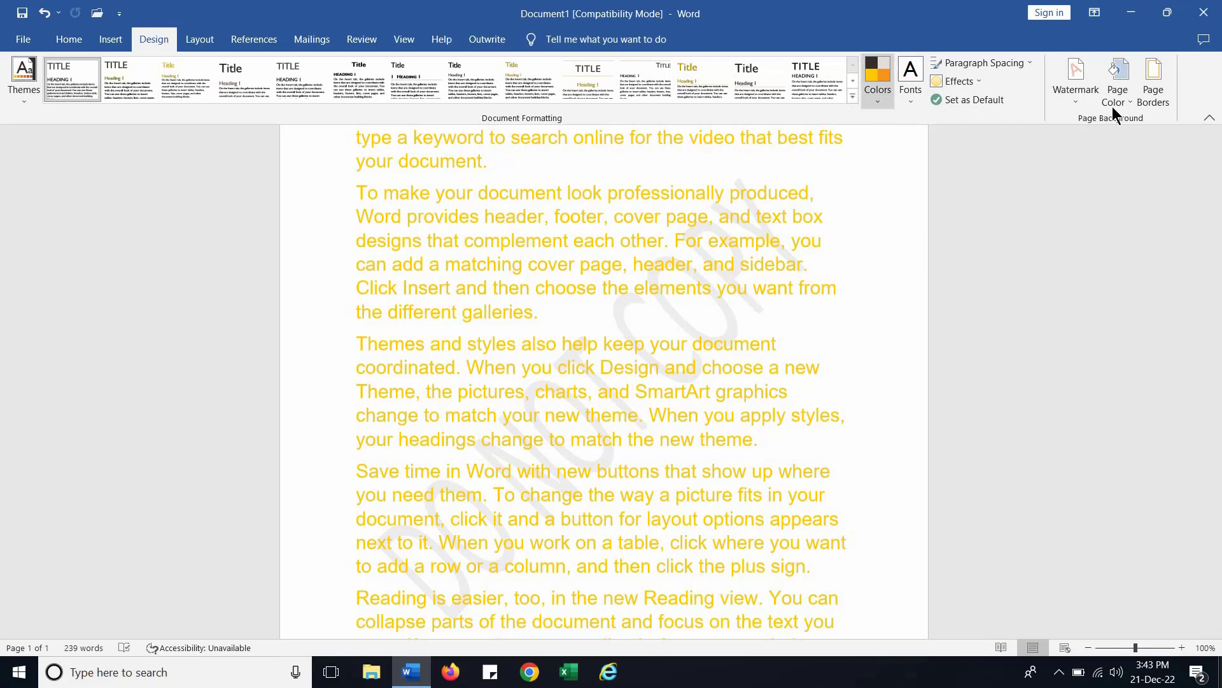
{"action": "left_click", "coordinate": [1068, 106]}
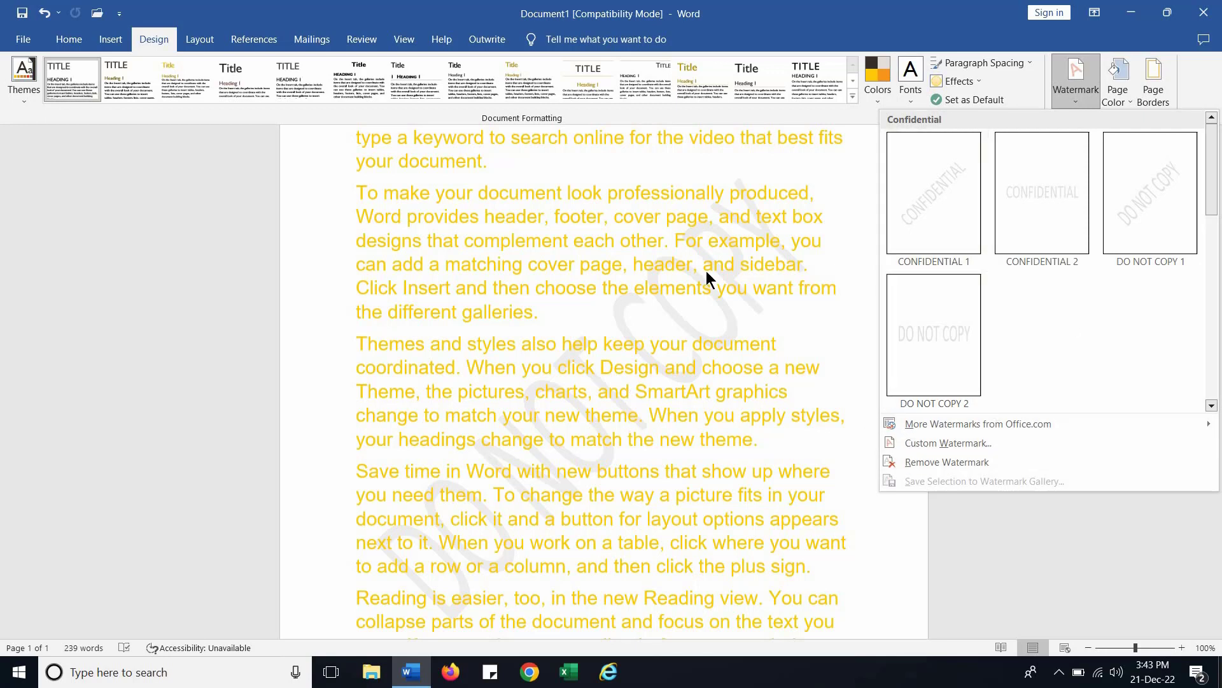
{"action": "left_click", "coordinate": [880, 97]}
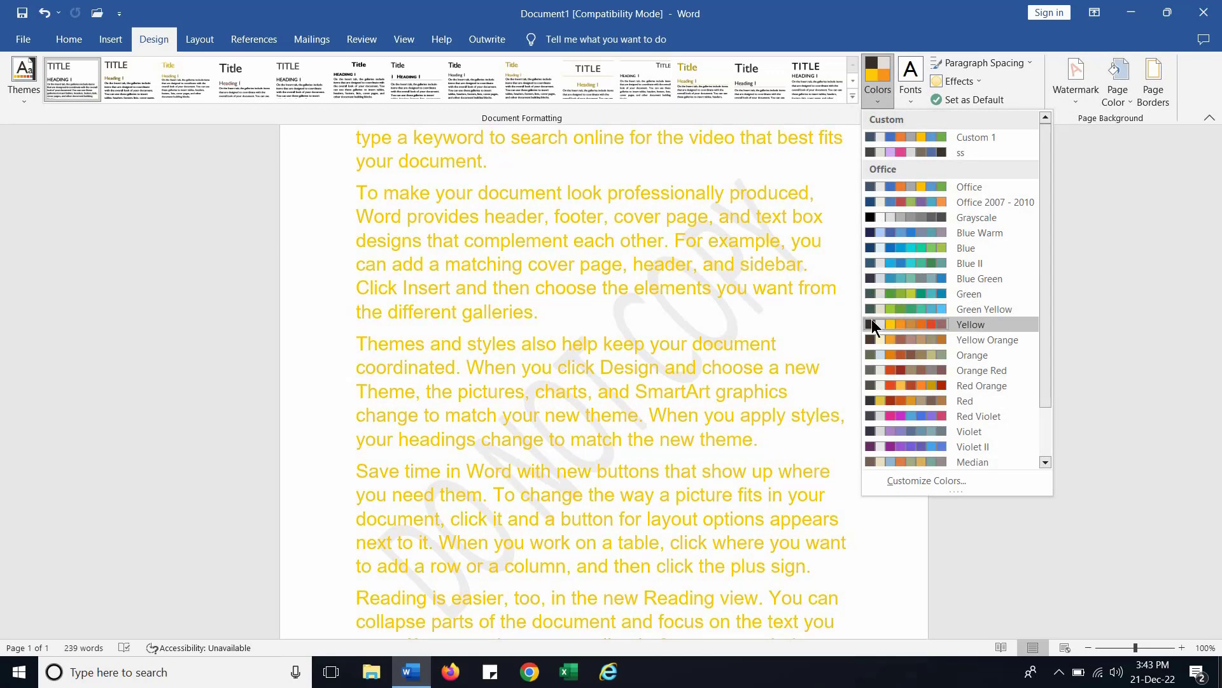
{"action": "left_click", "coordinate": [871, 375]}
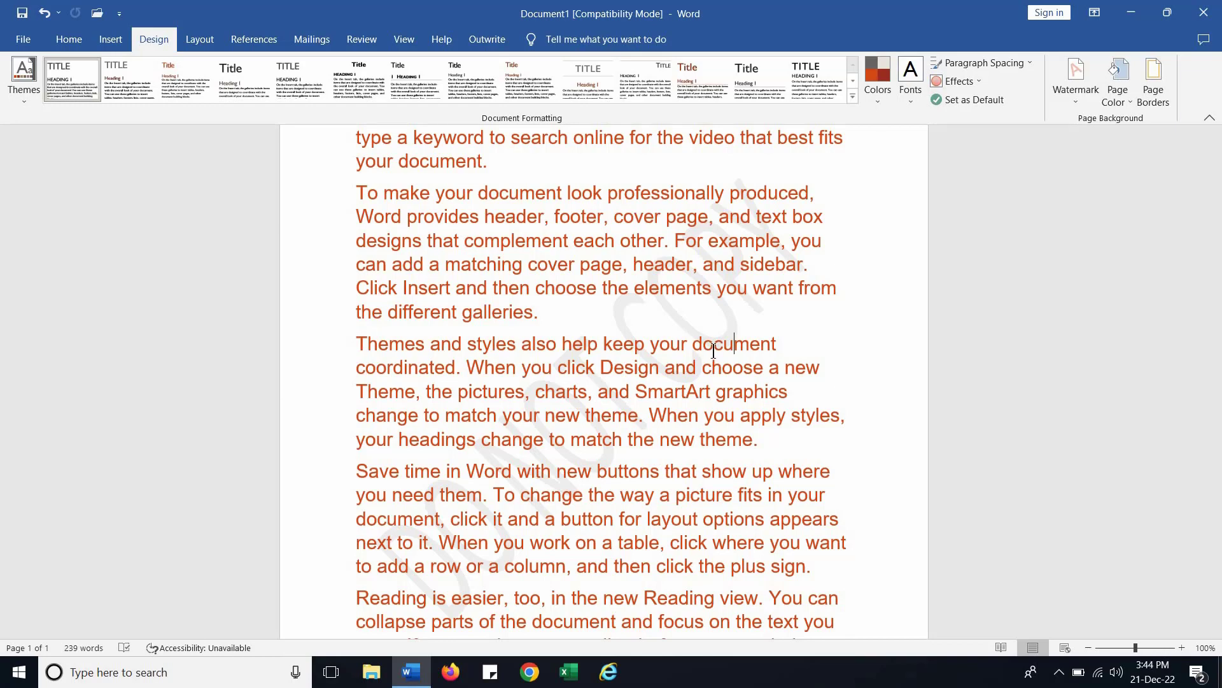
Try to remove the DO NOT COPY watermark by choosing No watermark in the custom watermark options.
{"action": "left_click", "coordinate": [1079, 103]}
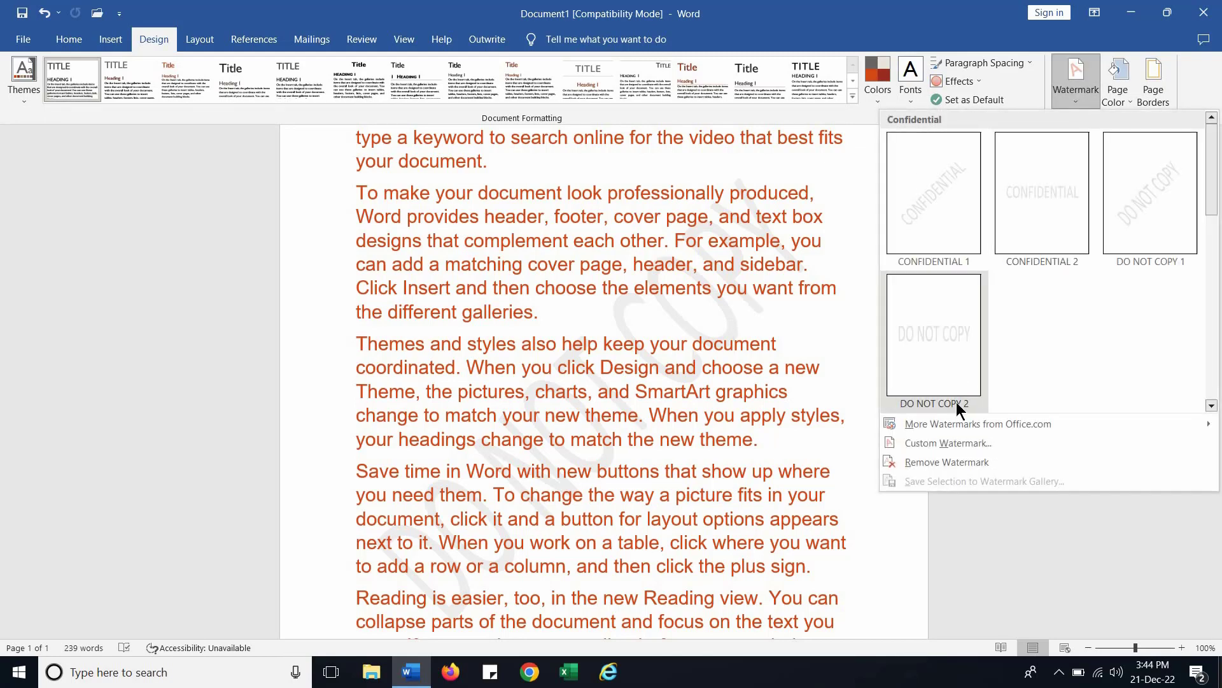
{"action": "left_click", "coordinate": [944, 445]}
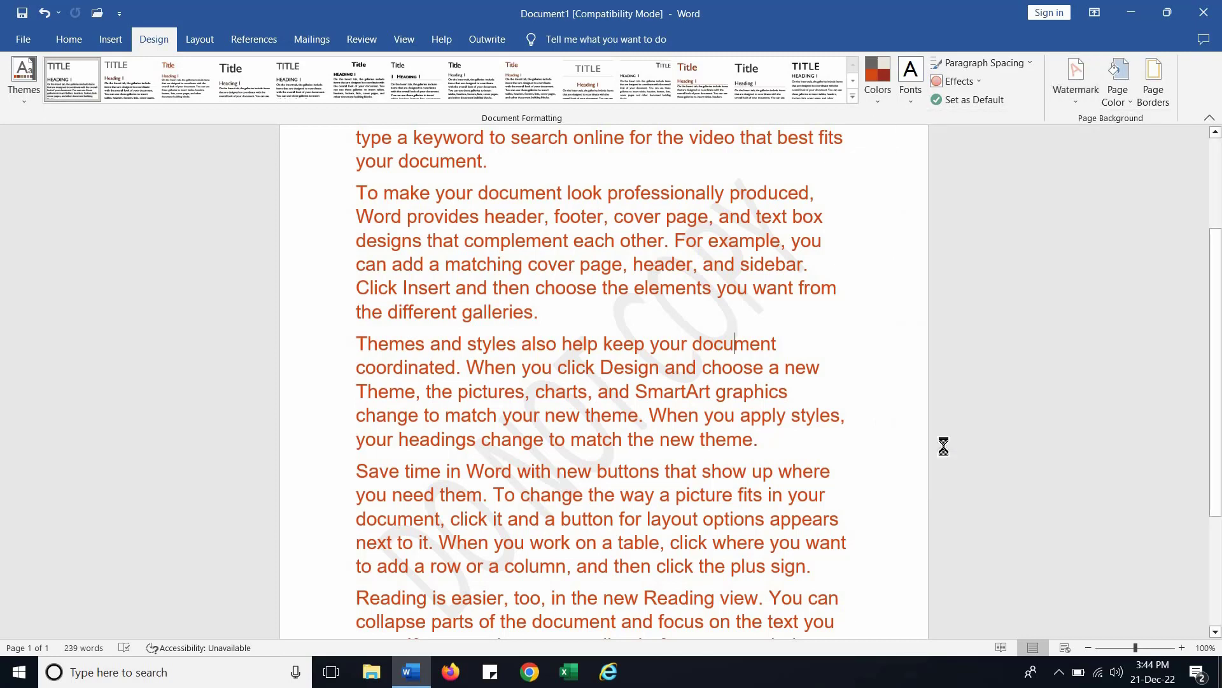
{"action": "left_click_drag", "start_coordinate": [661, 198], "coordinate": [1044, 259]}
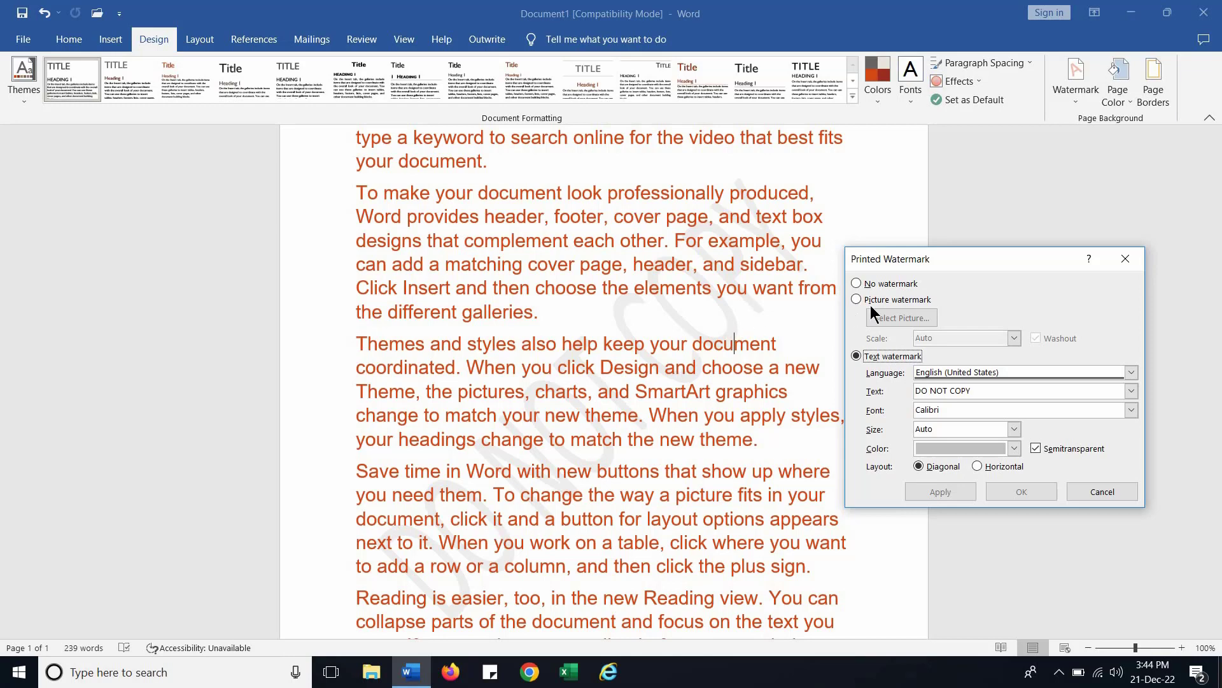
{"action": "left_click", "coordinate": [856, 283]}
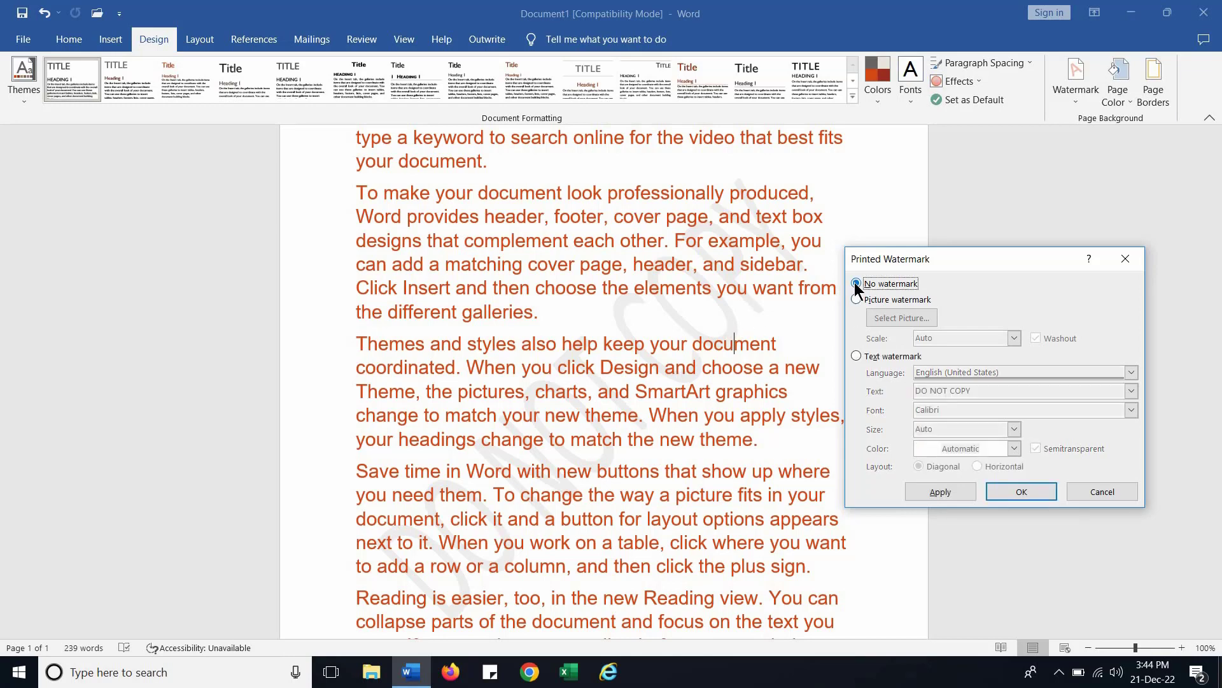
{"action": "left_click", "coordinate": [1021, 491]}
In the custom watermark options, set the watermark text to SS EDUZONE and its font to Cambria.
{"action": "left_click", "coordinate": [1076, 80]}
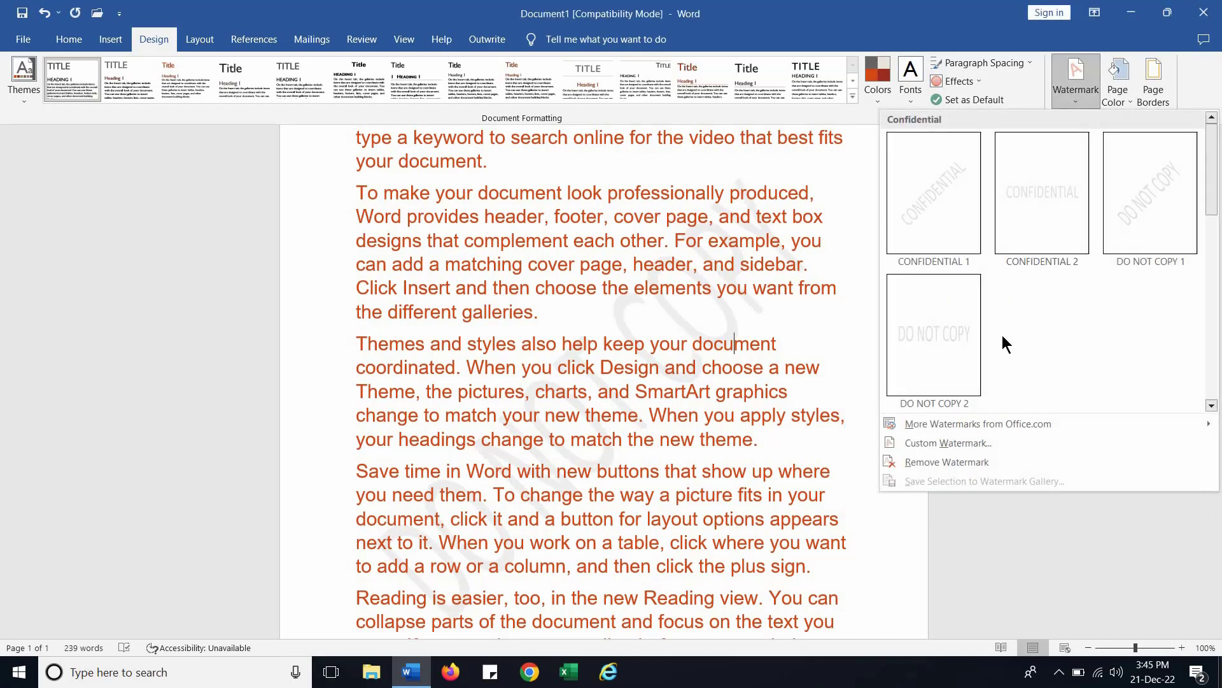
{"action": "left_click", "coordinate": [960, 442]}
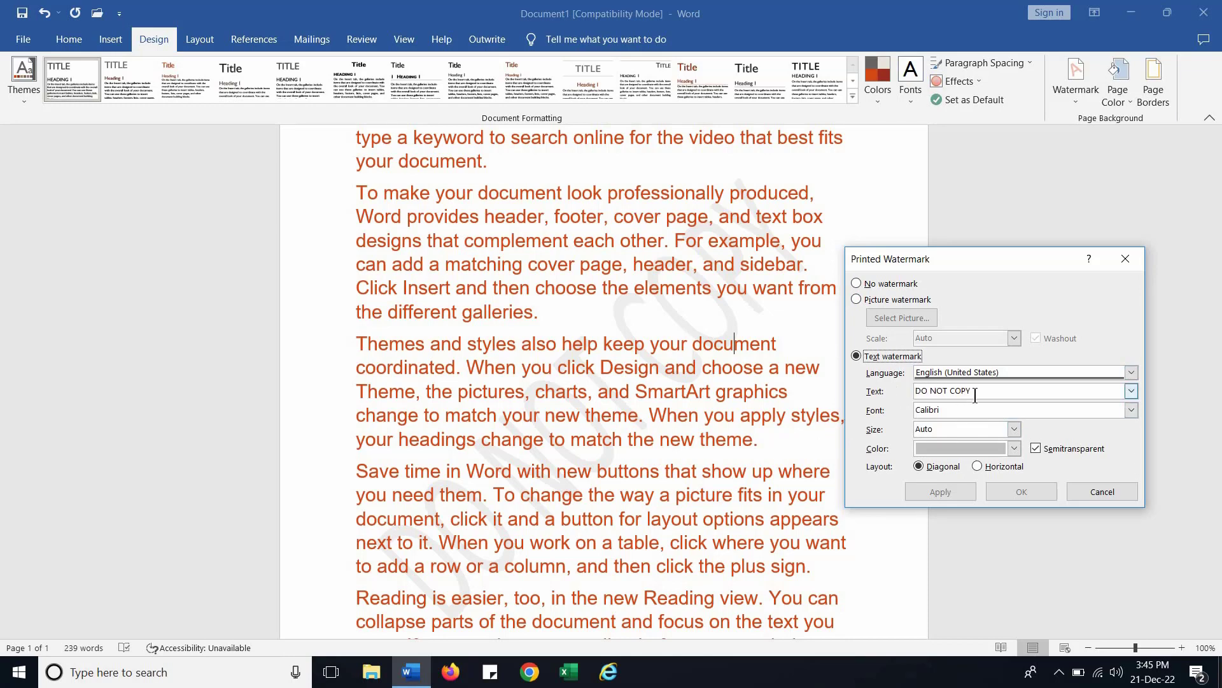
{"action": "left_click_drag", "start_coordinate": [974, 394], "coordinate": [891, 388]}
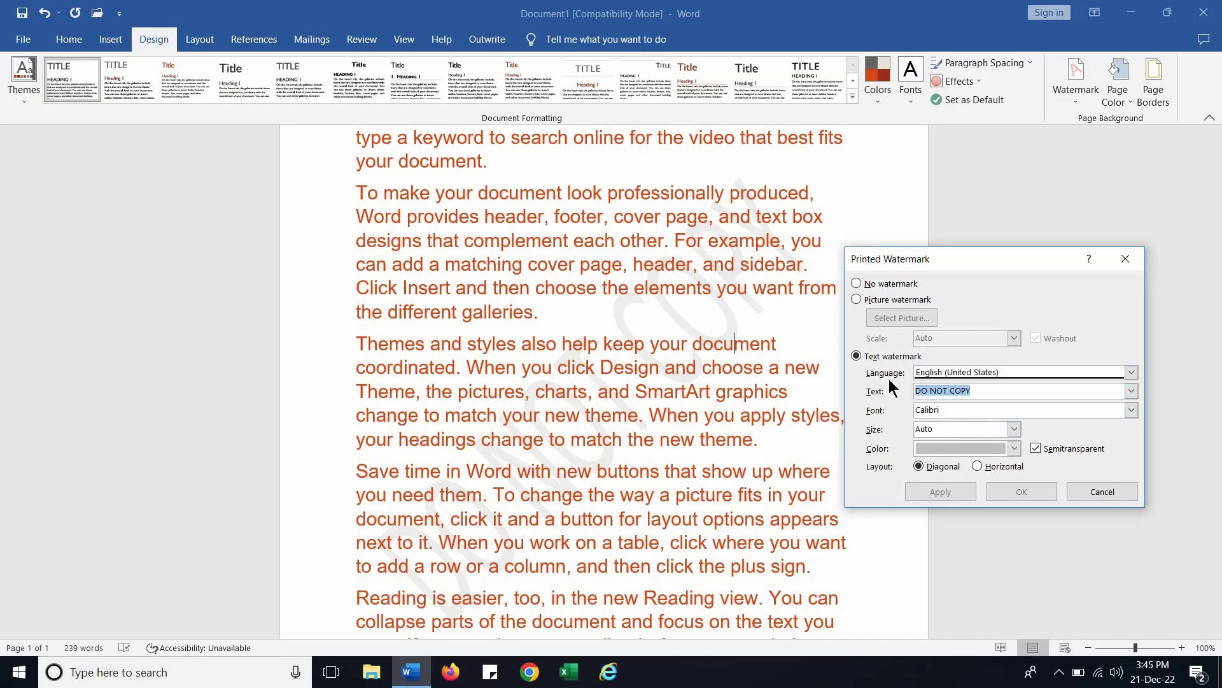
{"action": "type", "text": "SS"}
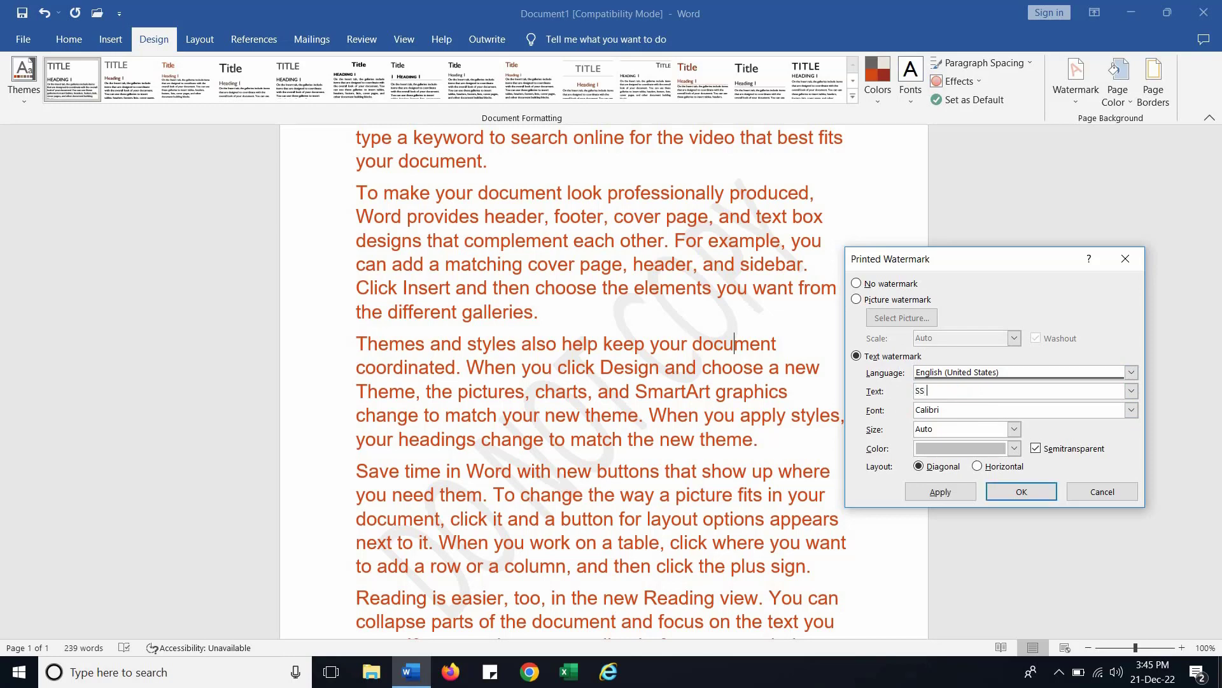
{"action": "type", "text": " EDUZIONE"}
{"action": "left_click", "coordinate": [1132, 410]}
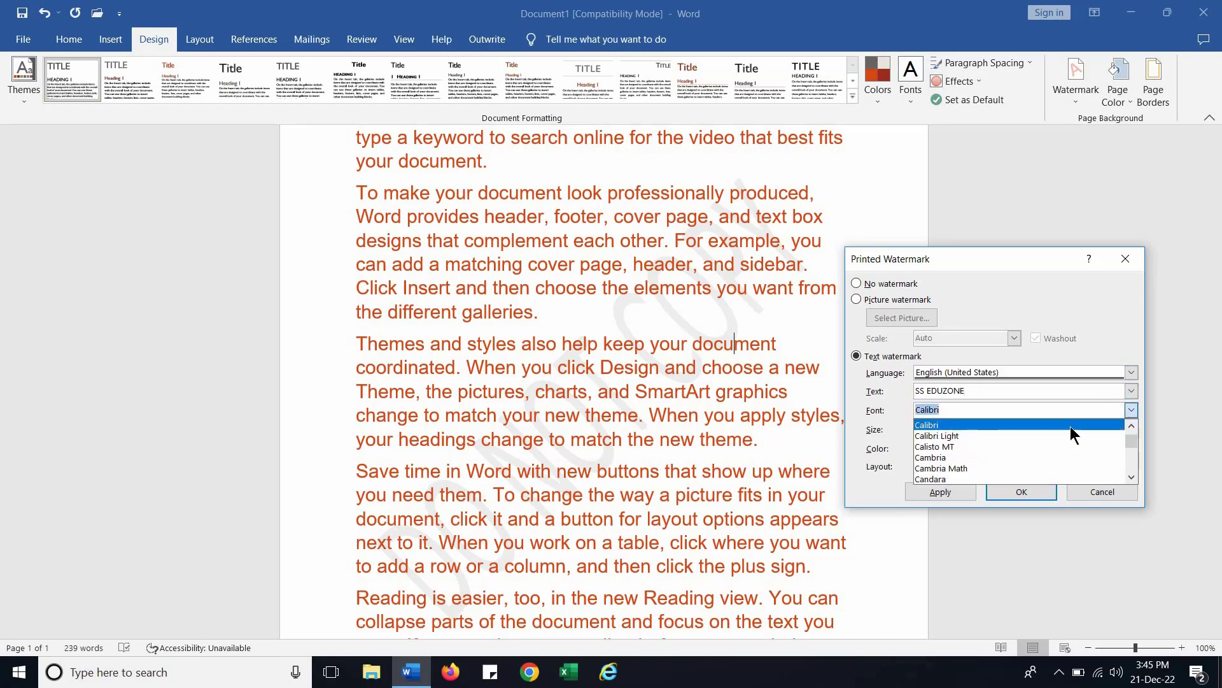
{"action": "left_click", "coordinate": [1009, 453]}
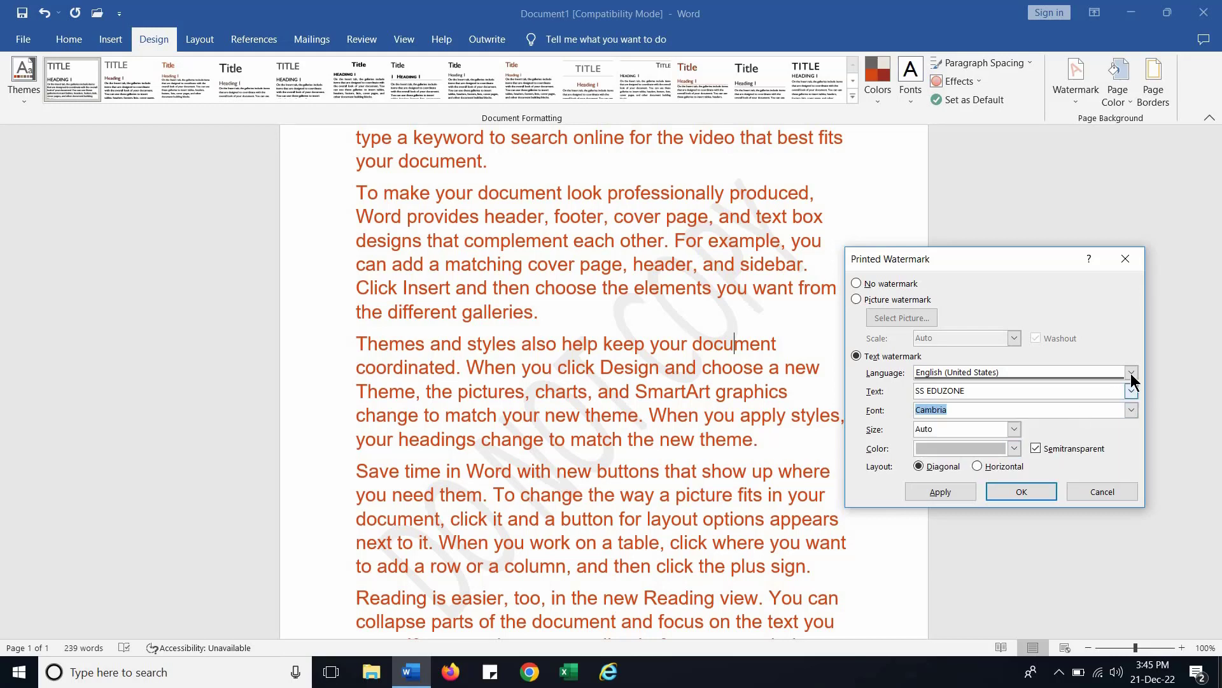
{"action": "left_click", "coordinate": [1131, 373]}
{"action": "left_click", "coordinate": [1132, 373]}
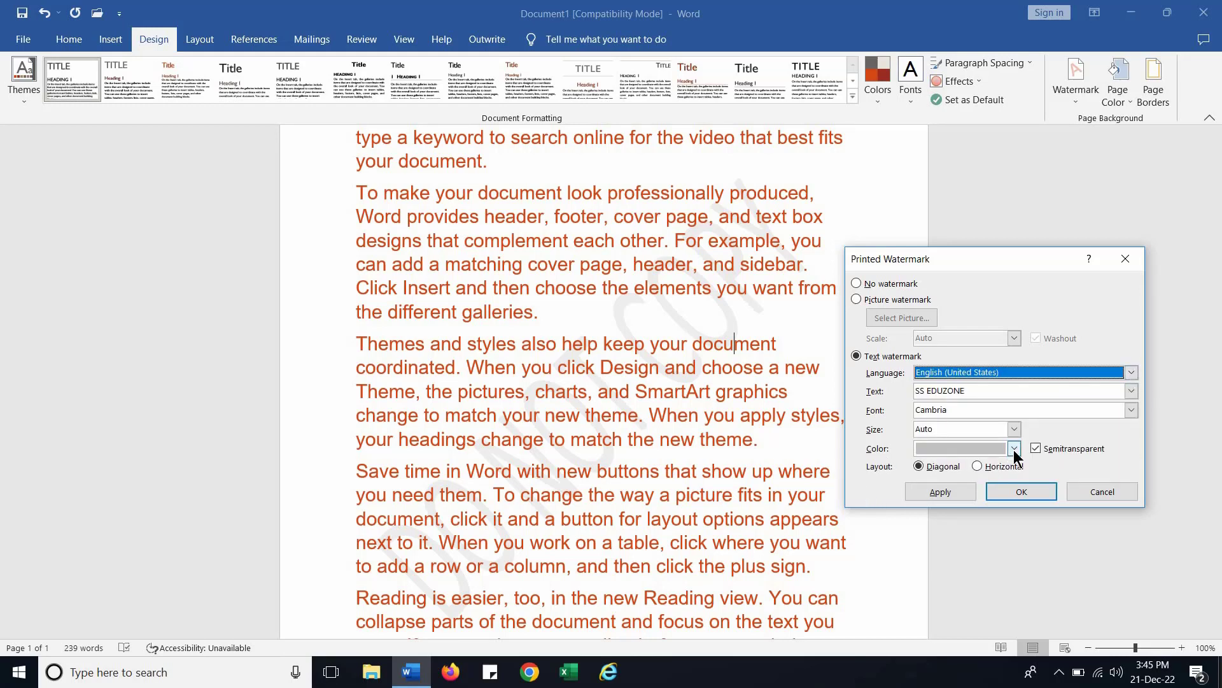
Give the SS EDUZONE text watermark a light red theme color and apply it to the document.
{"action": "left_click", "coordinate": [1013, 449]}
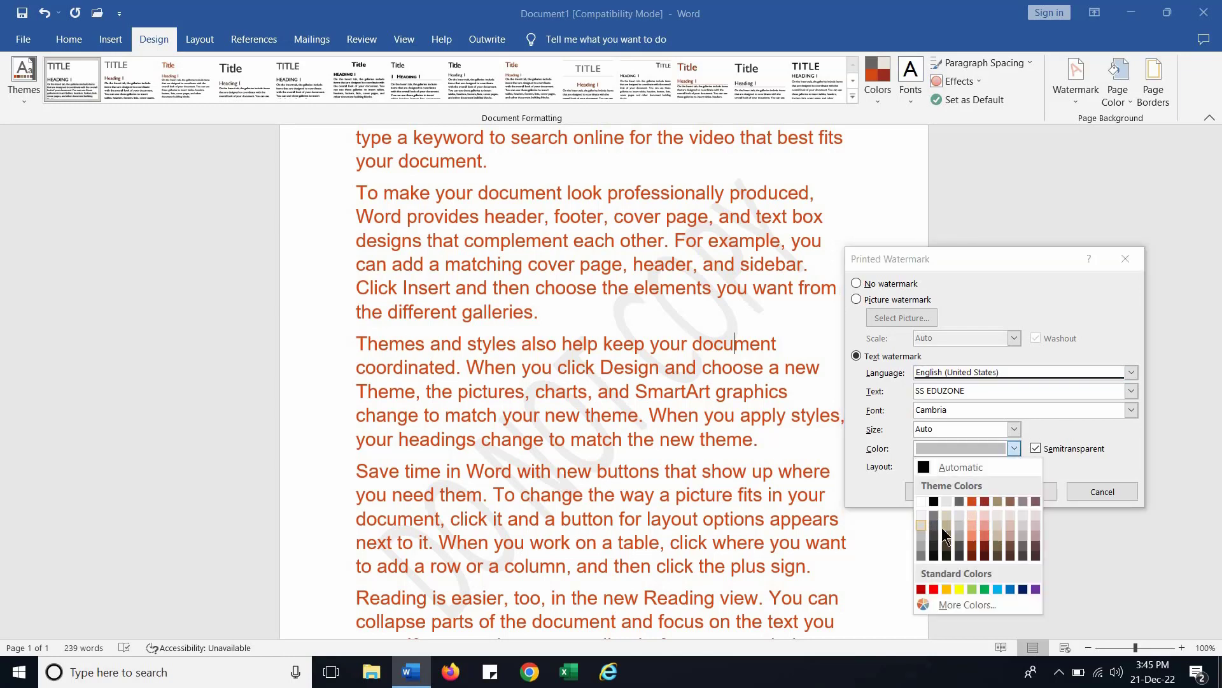
{"action": "left_click", "coordinate": [947, 499]}
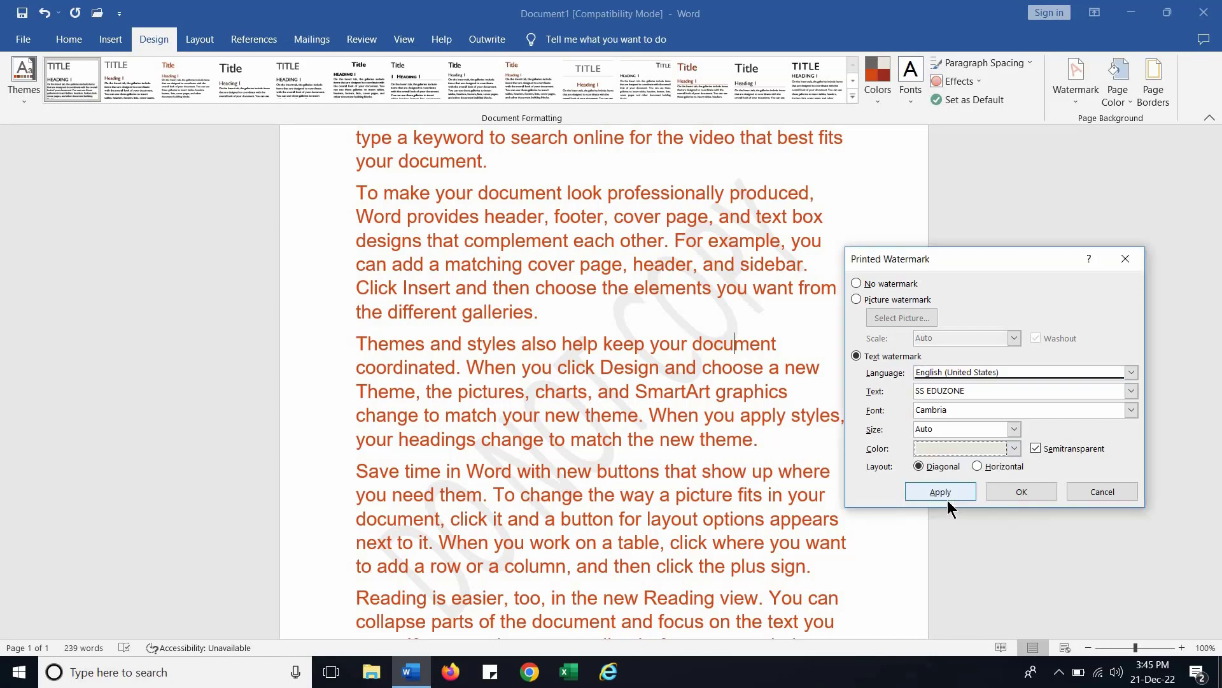
{"action": "left_click", "coordinate": [1014, 449]}
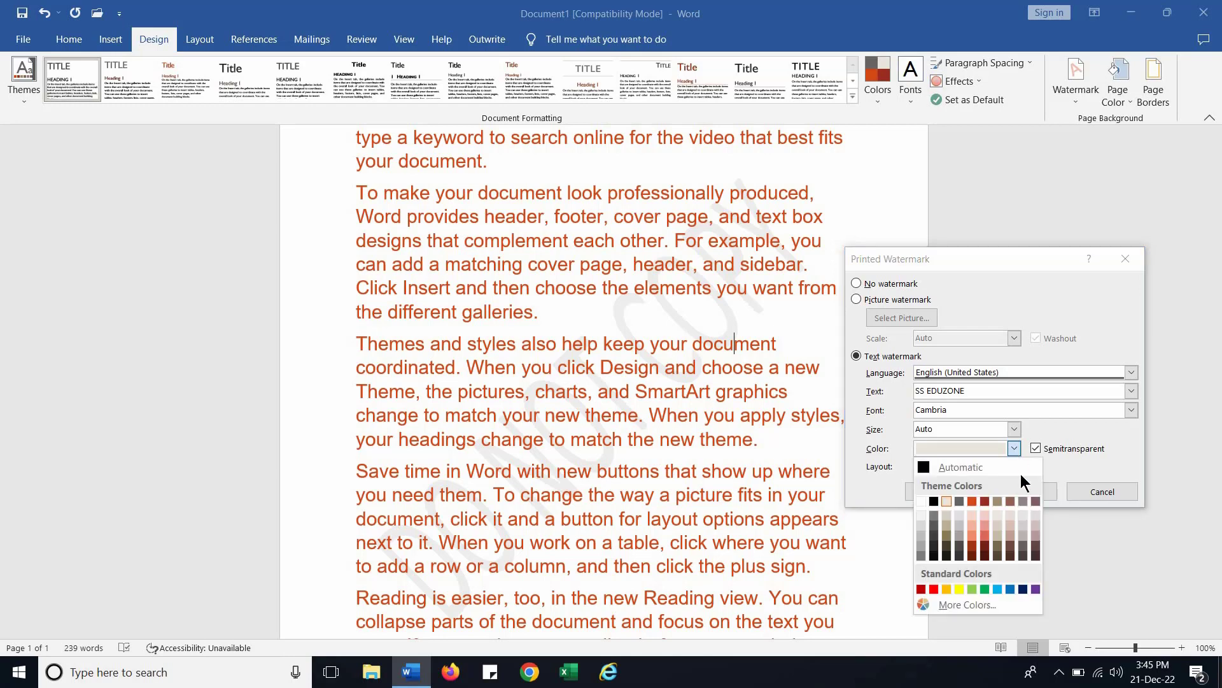
{"action": "left_click", "coordinate": [987, 513]}
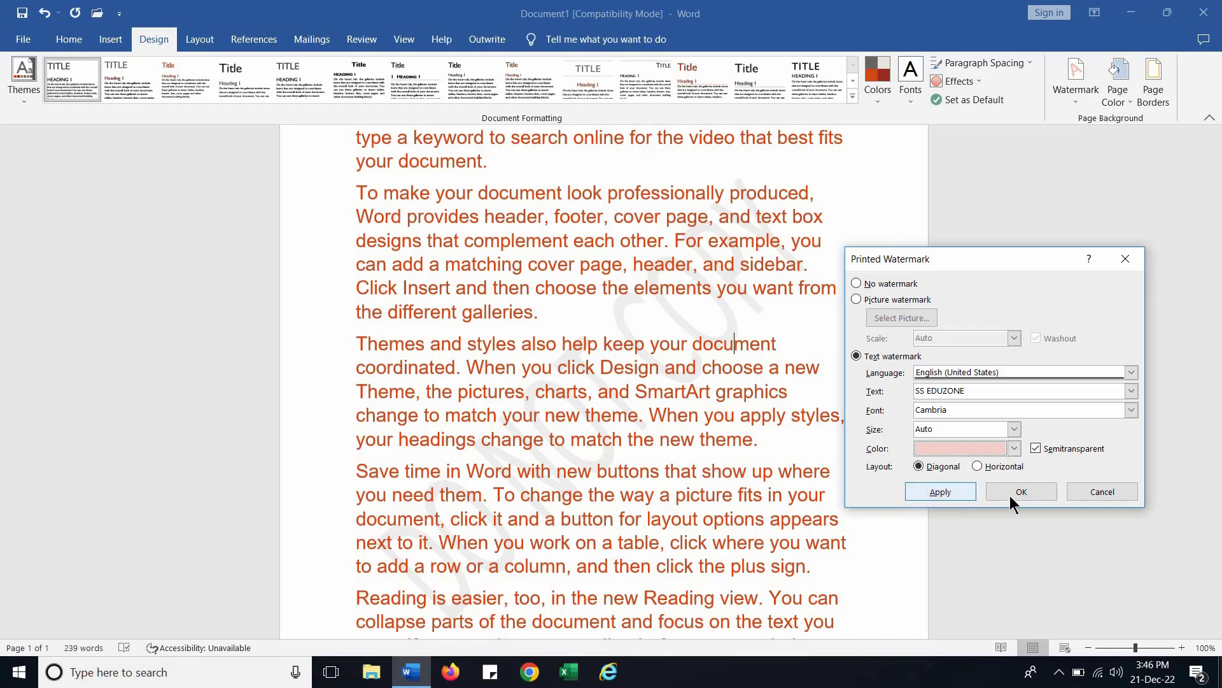
{"action": "left_click", "coordinate": [965, 494]}
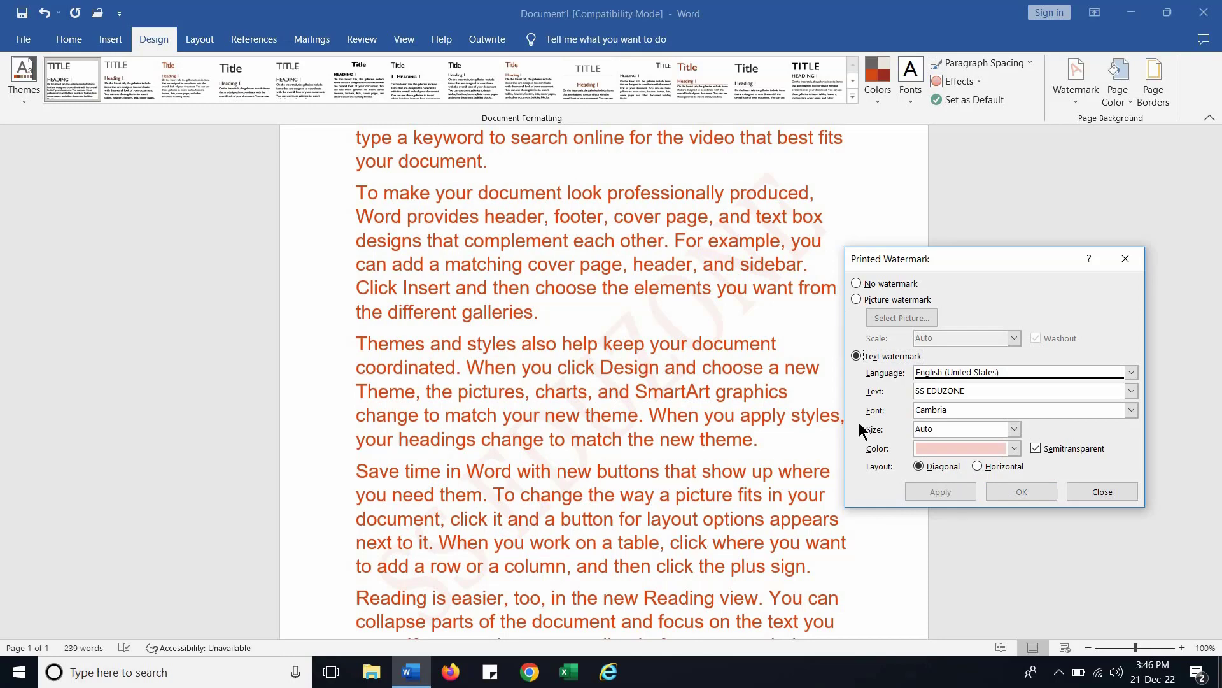
Change the text watermark's color to dark gray and apply it to the document.
{"action": "left_click", "coordinate": [1014, 449]}
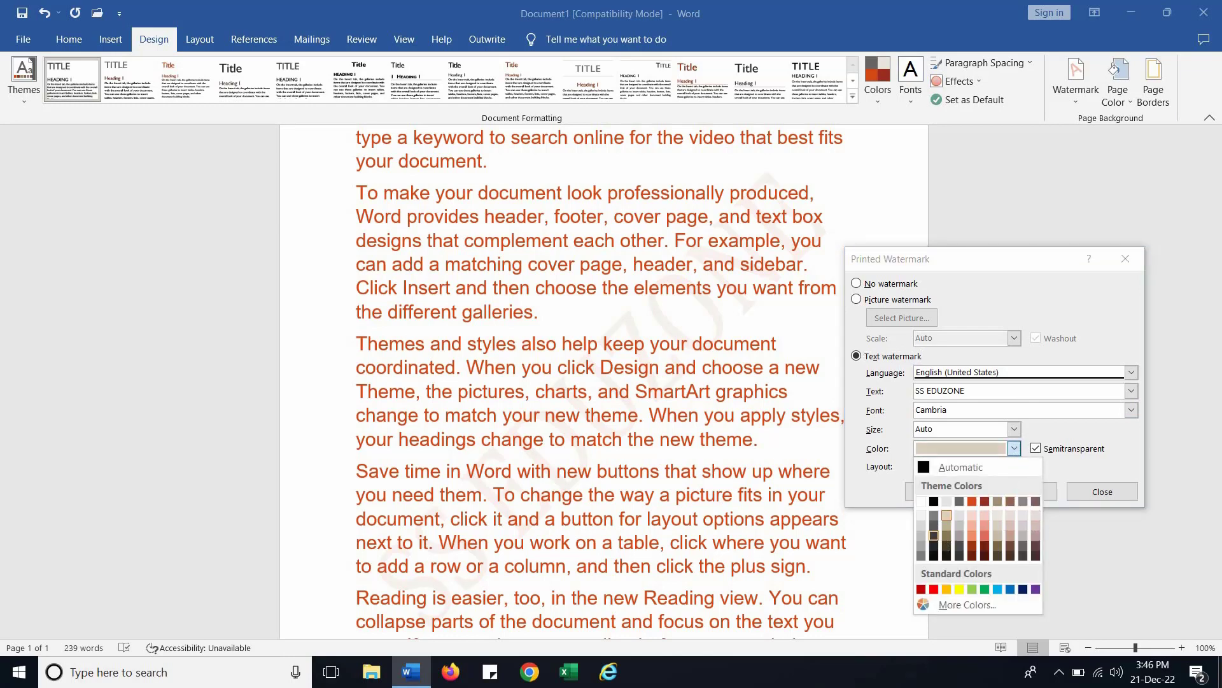
{"action": "left_click", "coordinate": [934, 535]}
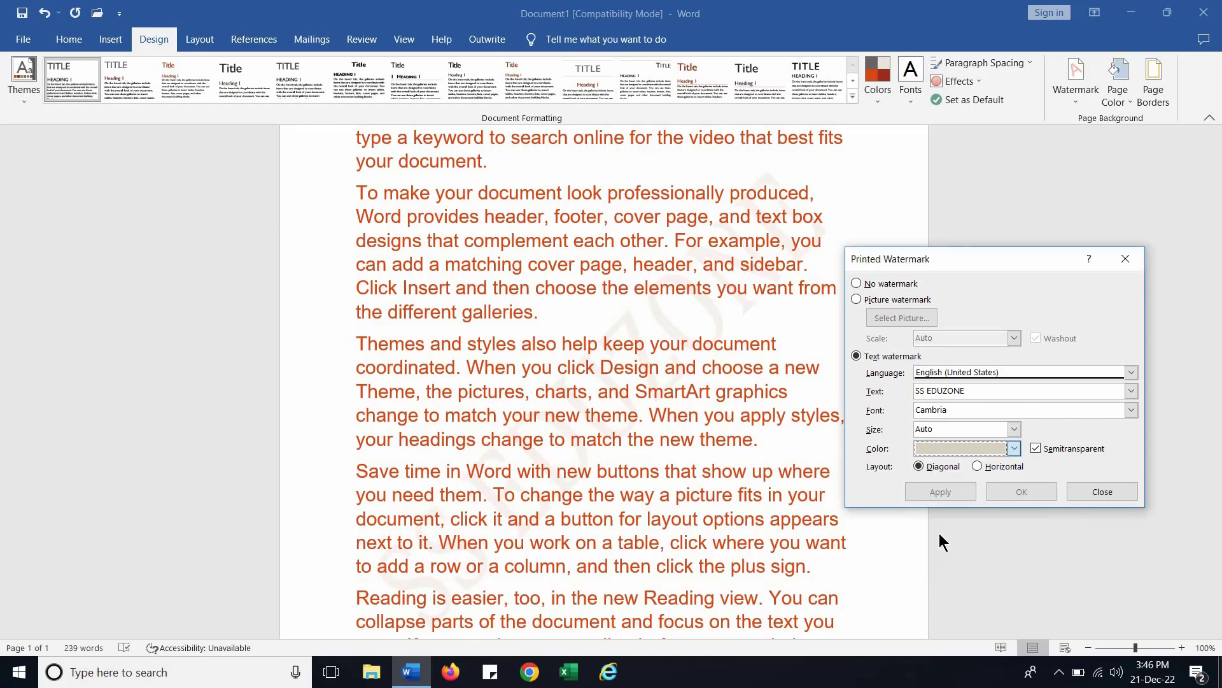
{"action": "left_click", "coordinate": [938, 490]}
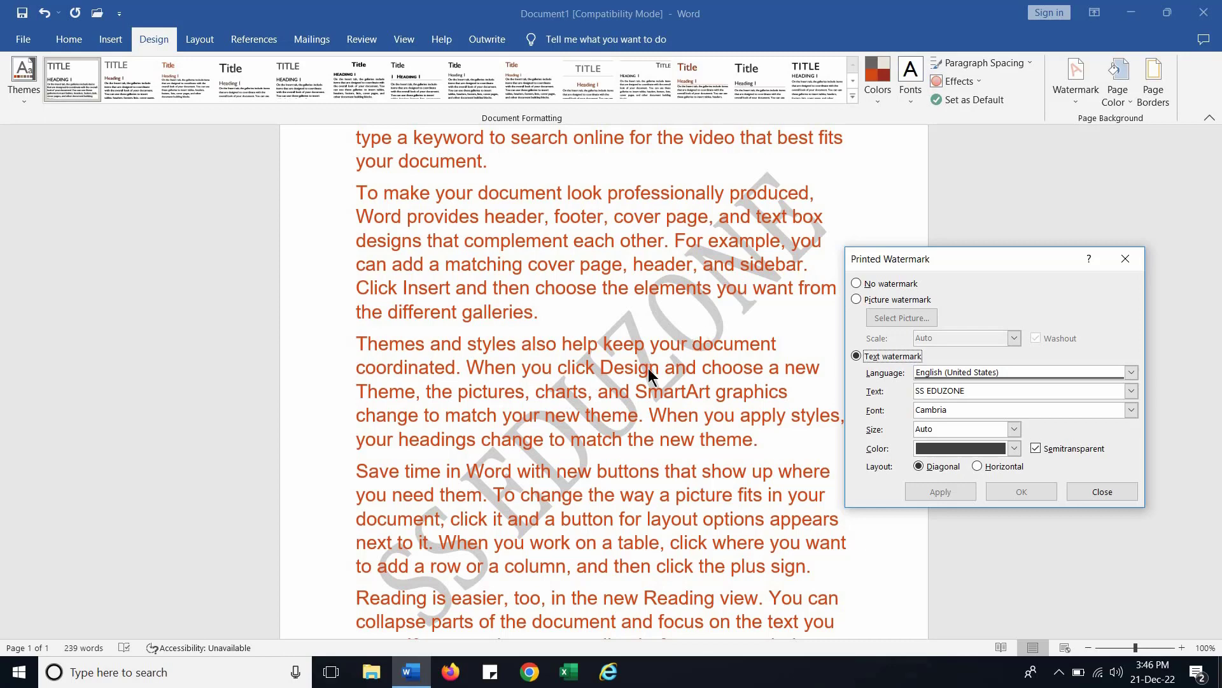
{"action": "left_click", "coordinate": [1014, 449]}
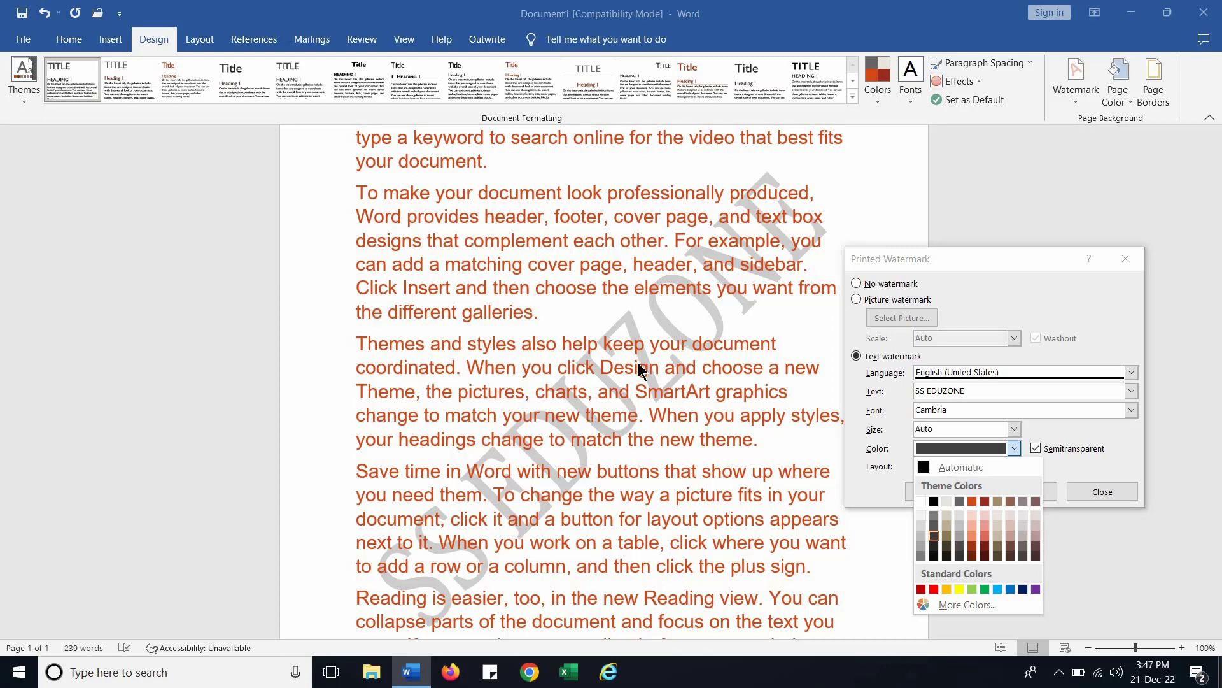
{"action": "left_click", "coordinate": [1022, 294]}
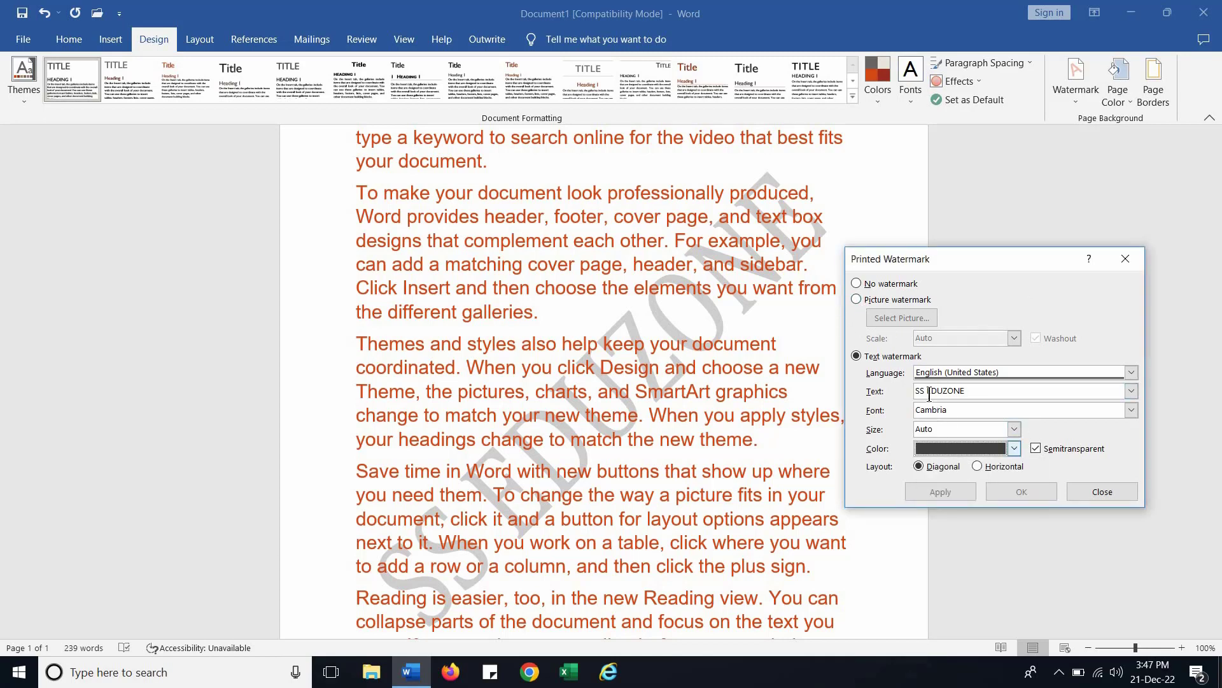
Replace the text watermark with a picture watermark using eagle.jpg from the cycle folder in Downloads, with Auto scale and Washout.
{"action": "left_click", "coordinate": [857, 299]}
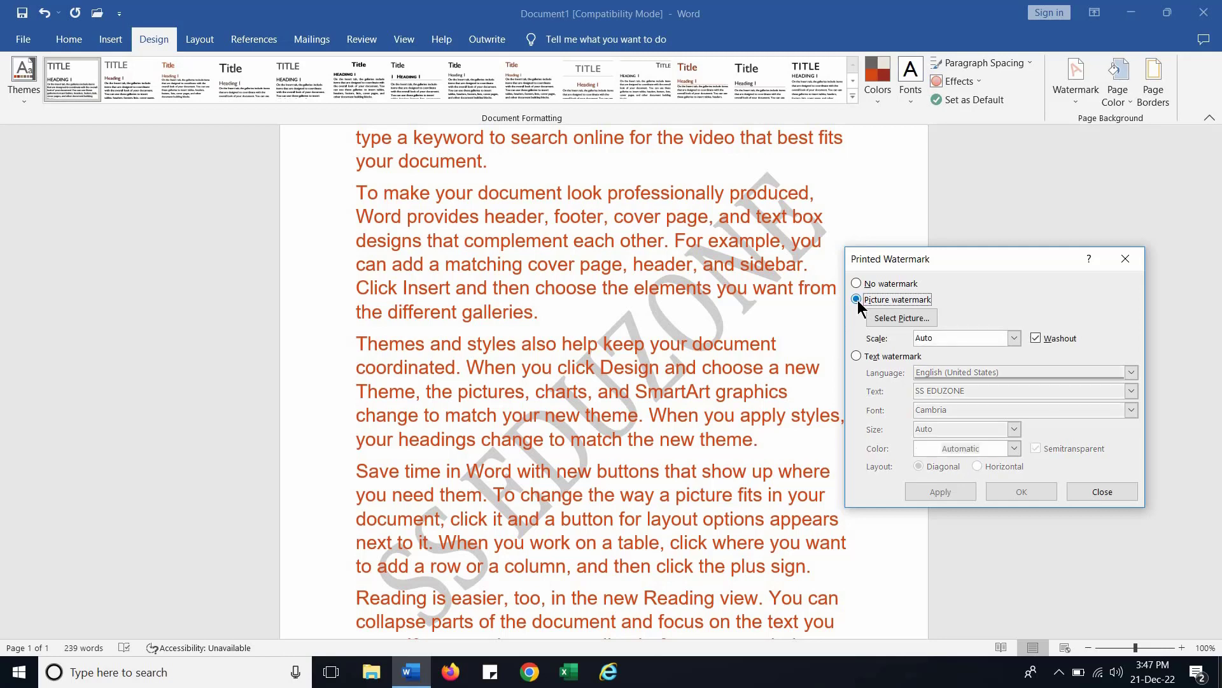
{"action": "left_click", "coordinate": [887, 321]}
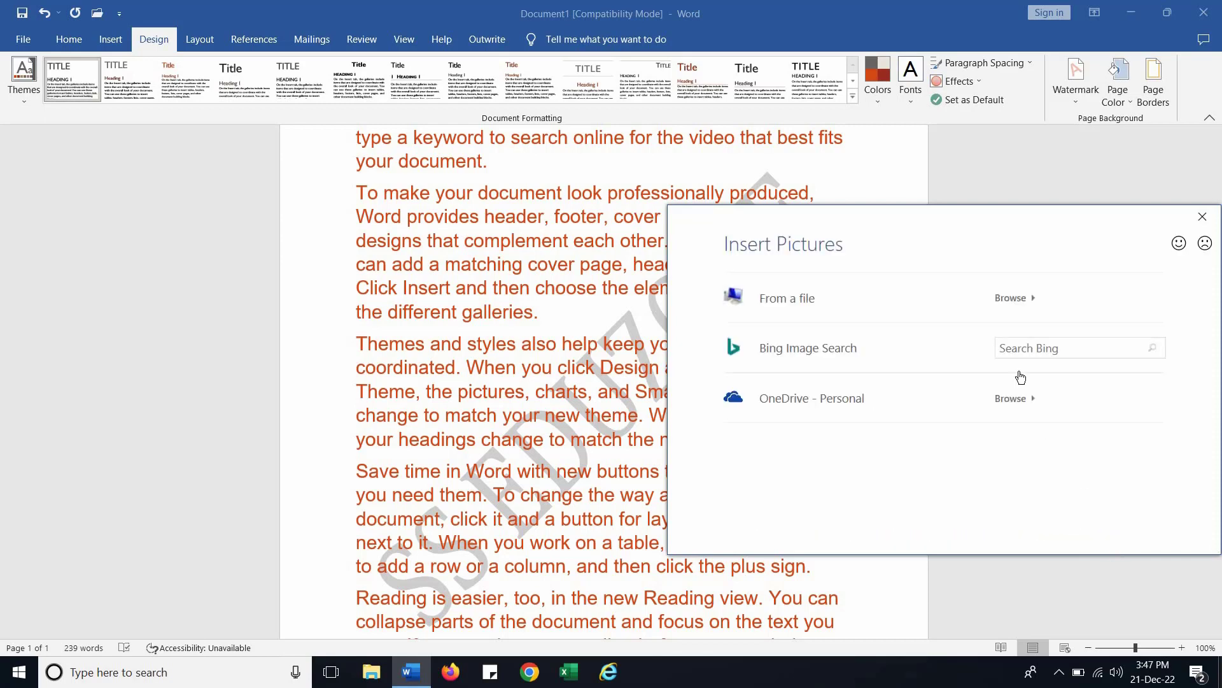
{"action": "left_click", "coordinate": [1011, 299]}
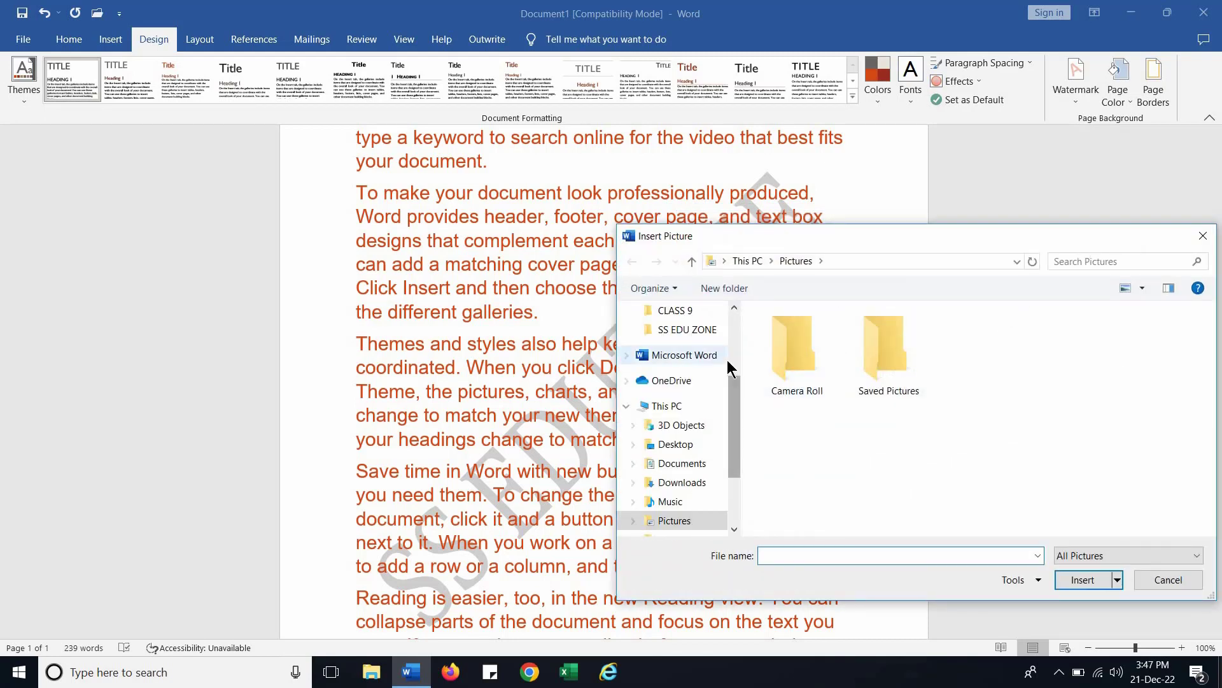
{"action": "left_click", "coordinate": [727, 359]}
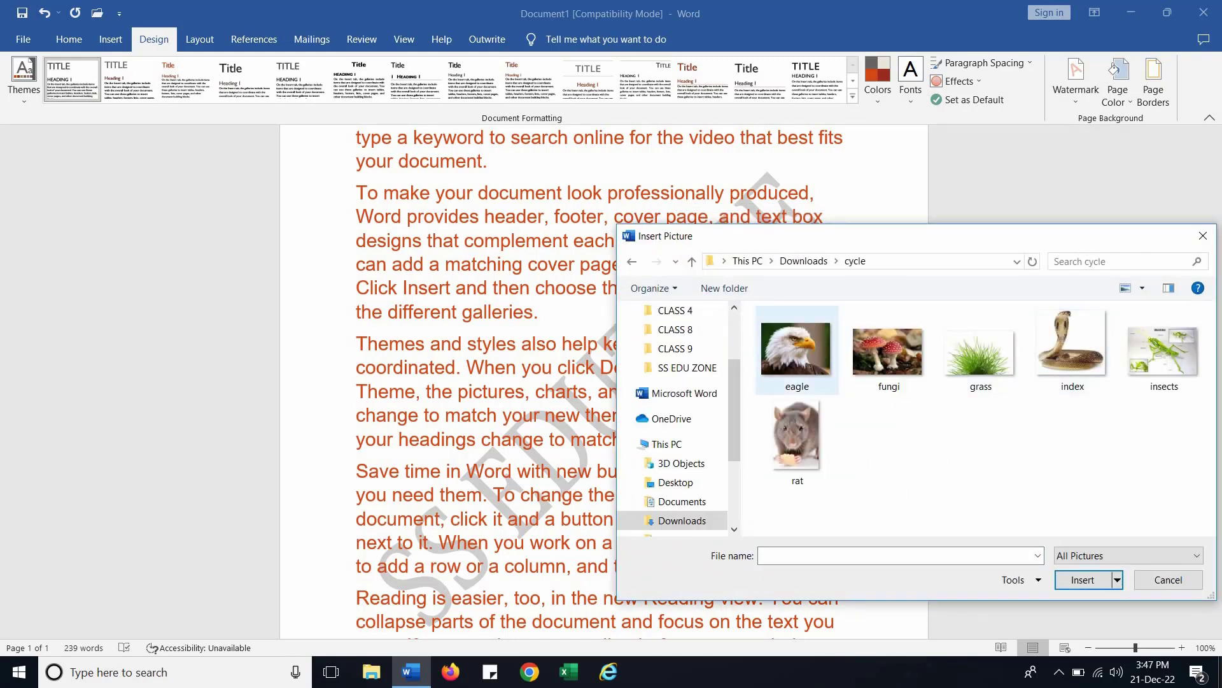
{"action": "double_click", "coordinate": [788, 362]}
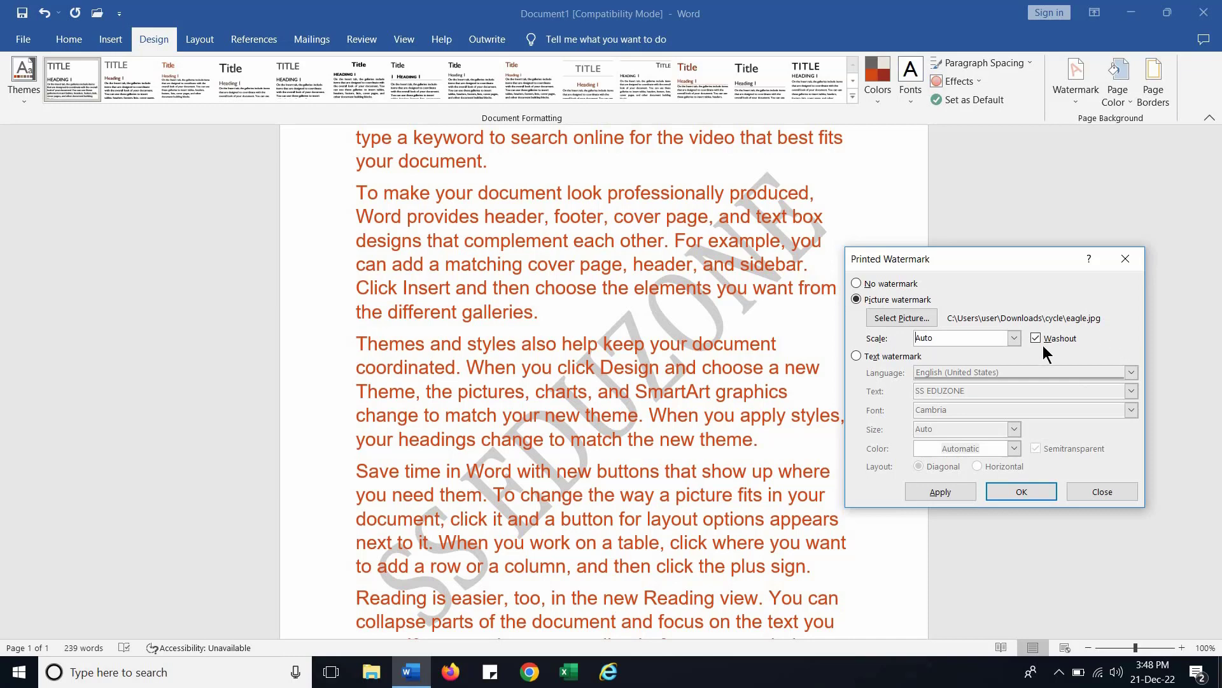
{"action": "left_click", "coordinate": [964, 496]}
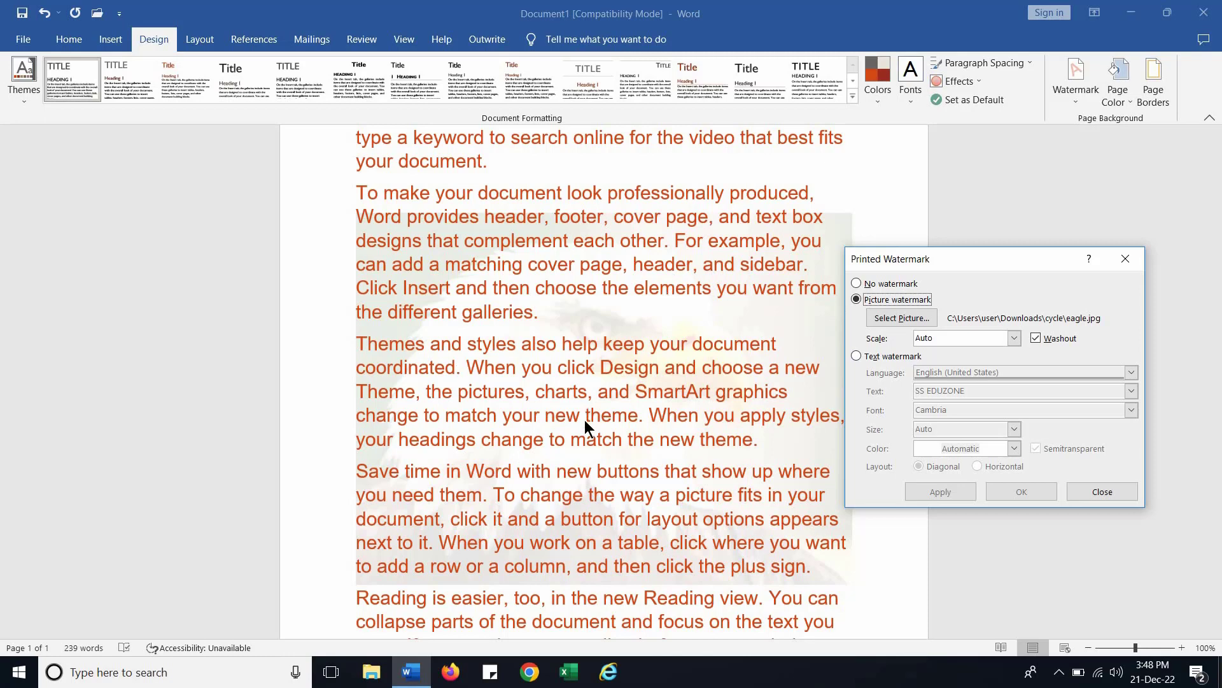
Apply the eagle picture watermark without Washout to compare it, and reapply it with Washout turned on.
{"action": "left_click", "coordinate": [1036, 340]}
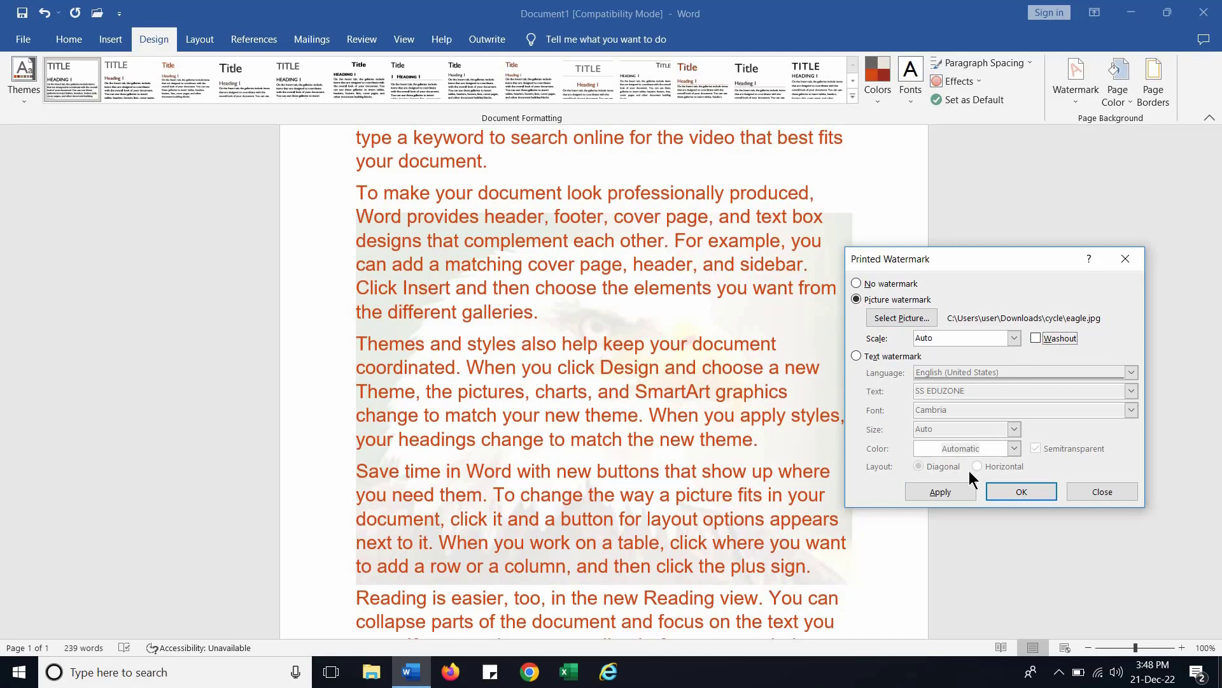
{"action": "left_click", "coordinate": [960, 495]}
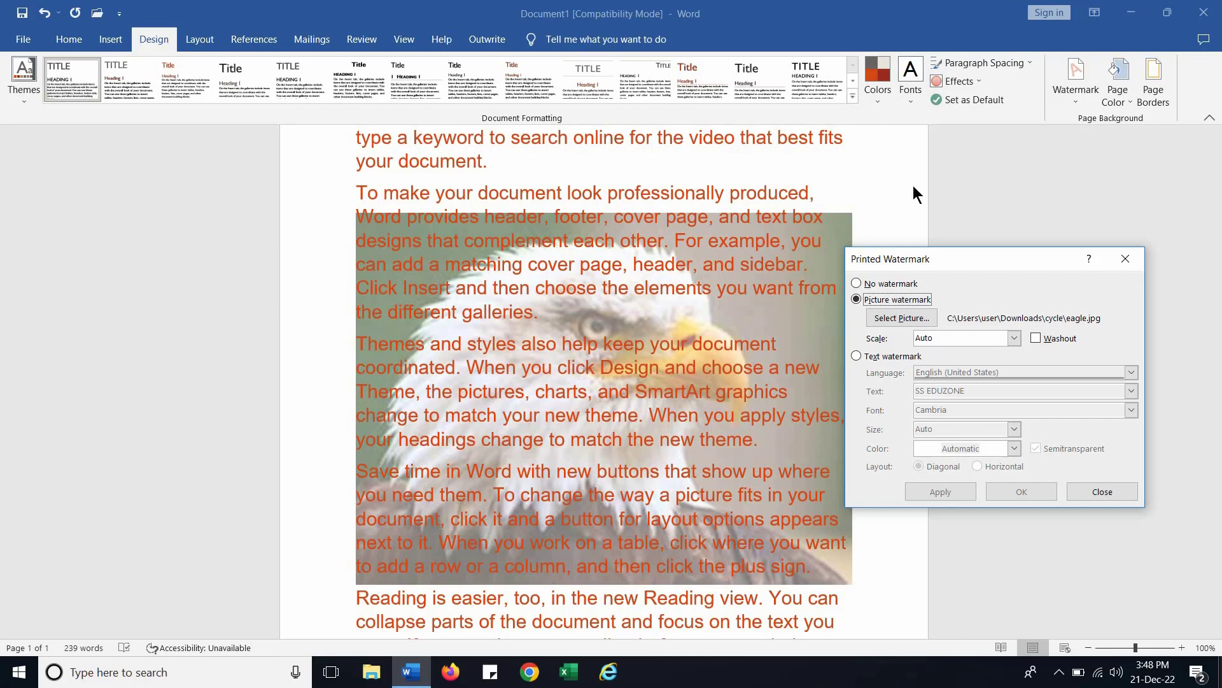
{"action": "left_click", "coordinate": [1036, 338]}
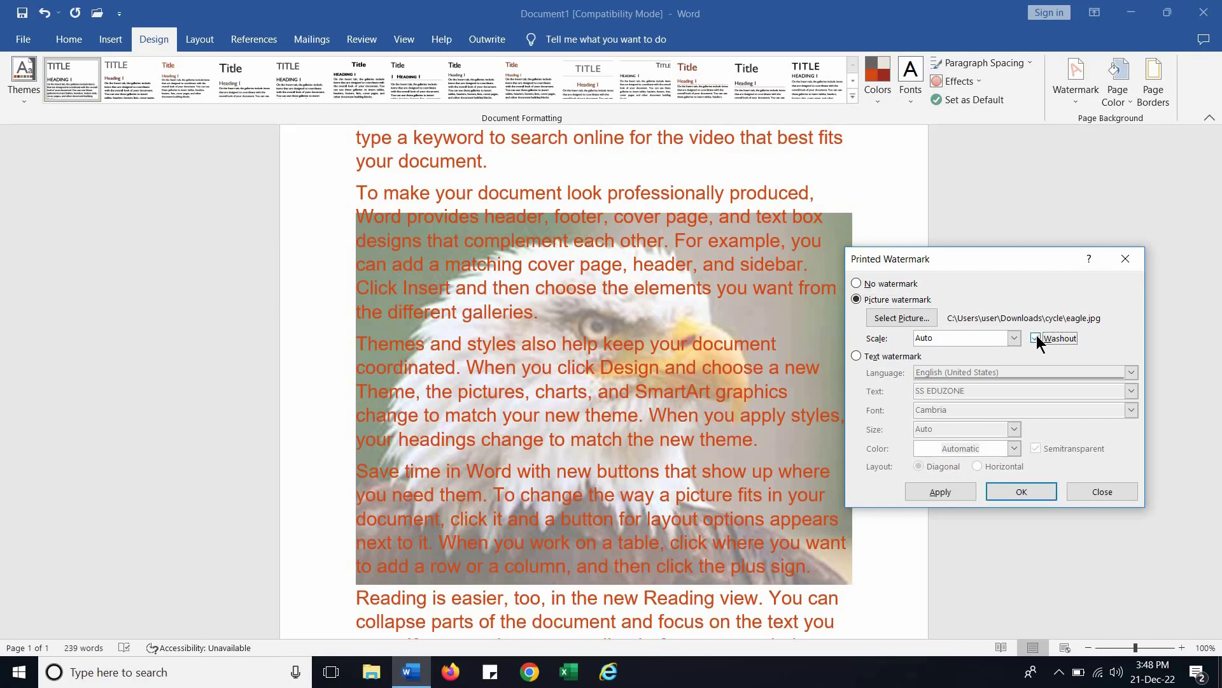
{"action": "left_click", "coordinate": [933, 493]}
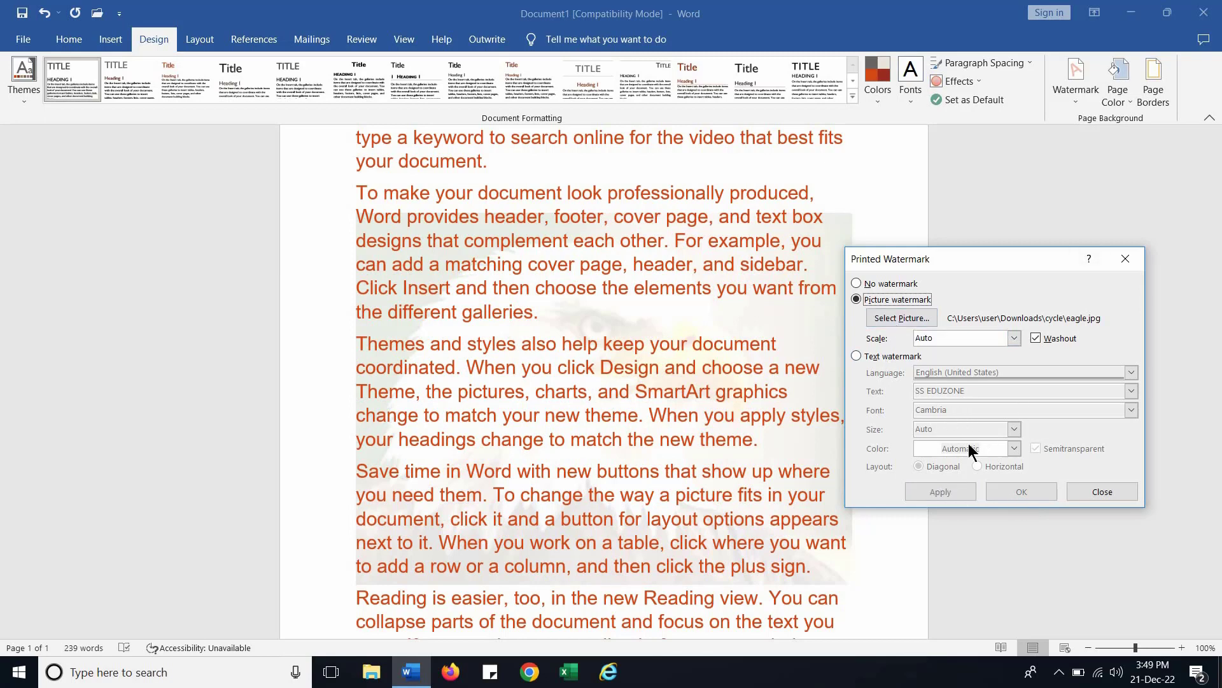
Switch back to the SS EDUZONE text watermark in a light tan theme color and apply it.
{"action": "left_click", "coordinate": [857, 355]}
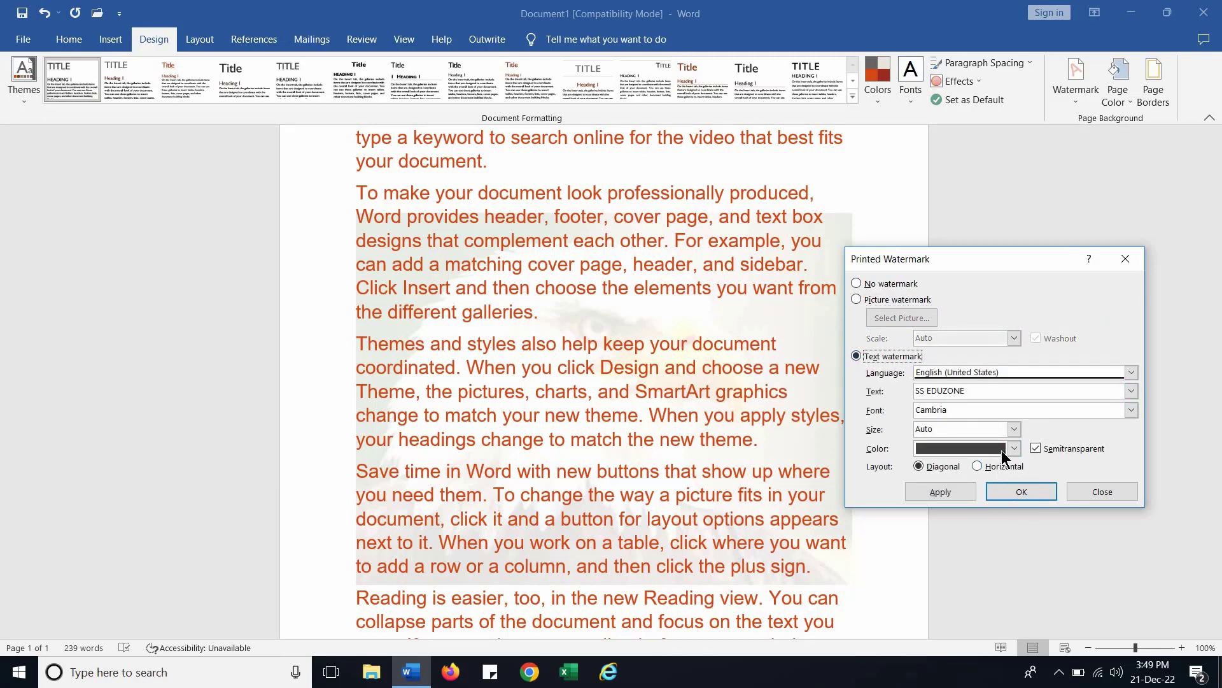
{"action": "left_click", "coordinate": [1014, 449]}
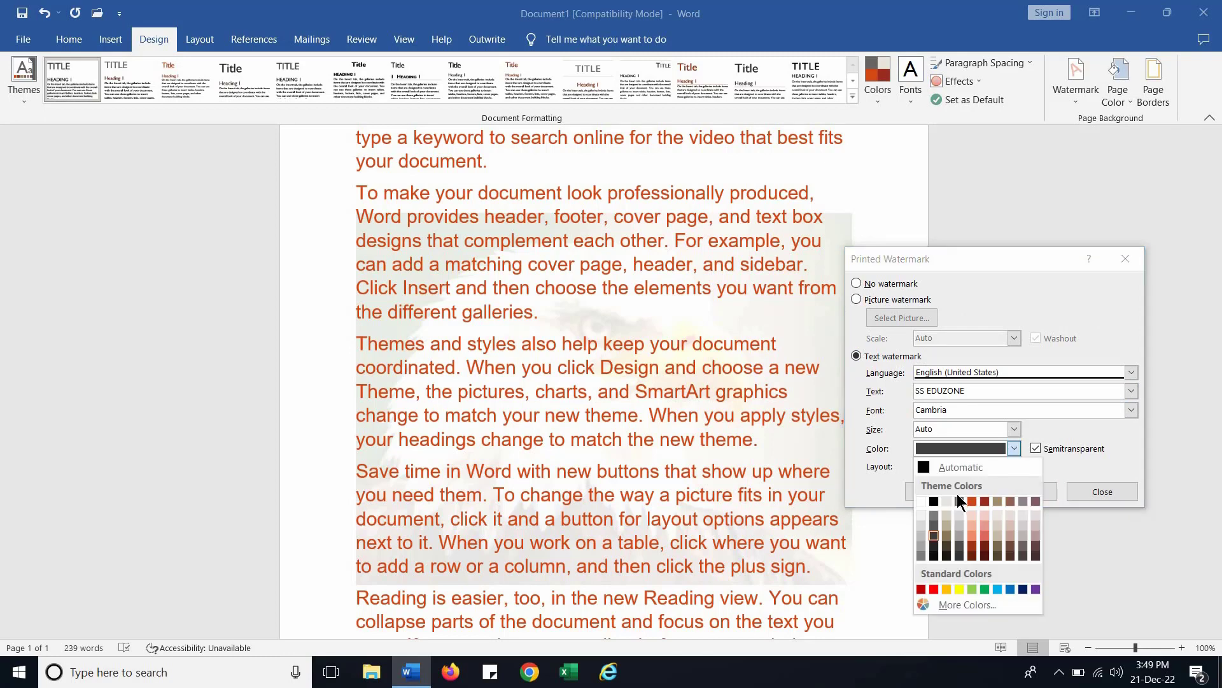
{"action": "left_click", "coordinate": [946, 515]}
{"action": "left_click", "coordinate": [1019, 491]}
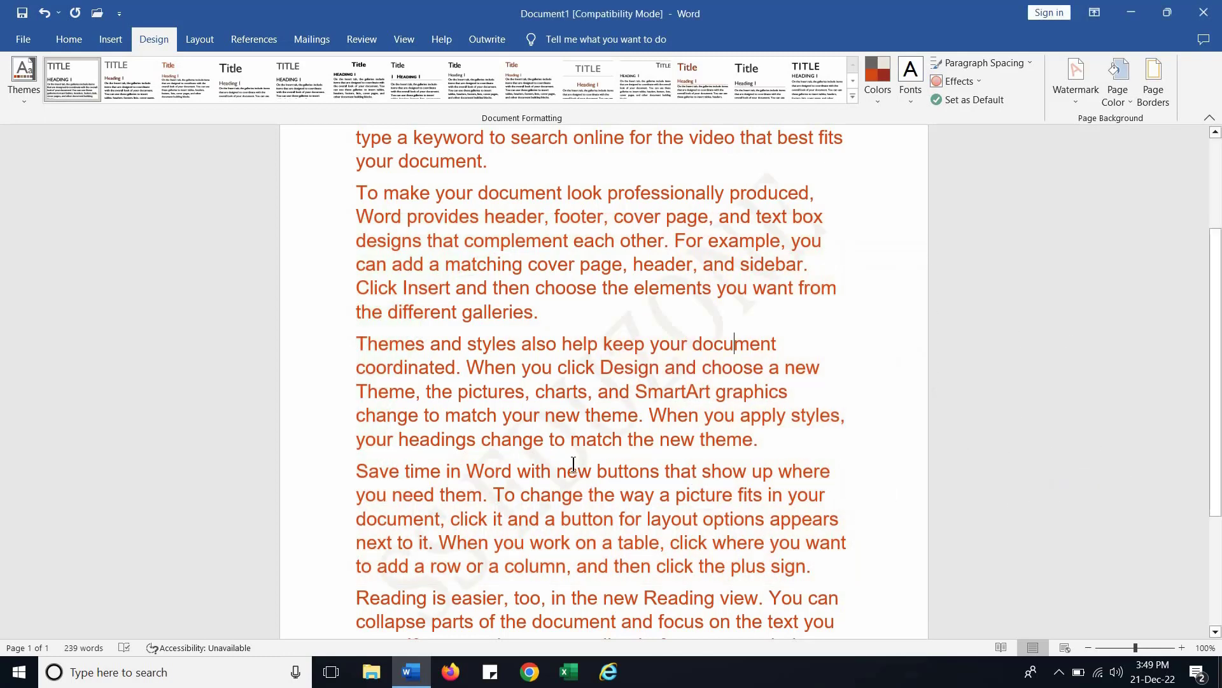
Set the page color of the document to a light tan theme color.
{"action": "left_click", "coordinate": [1130, 101]}
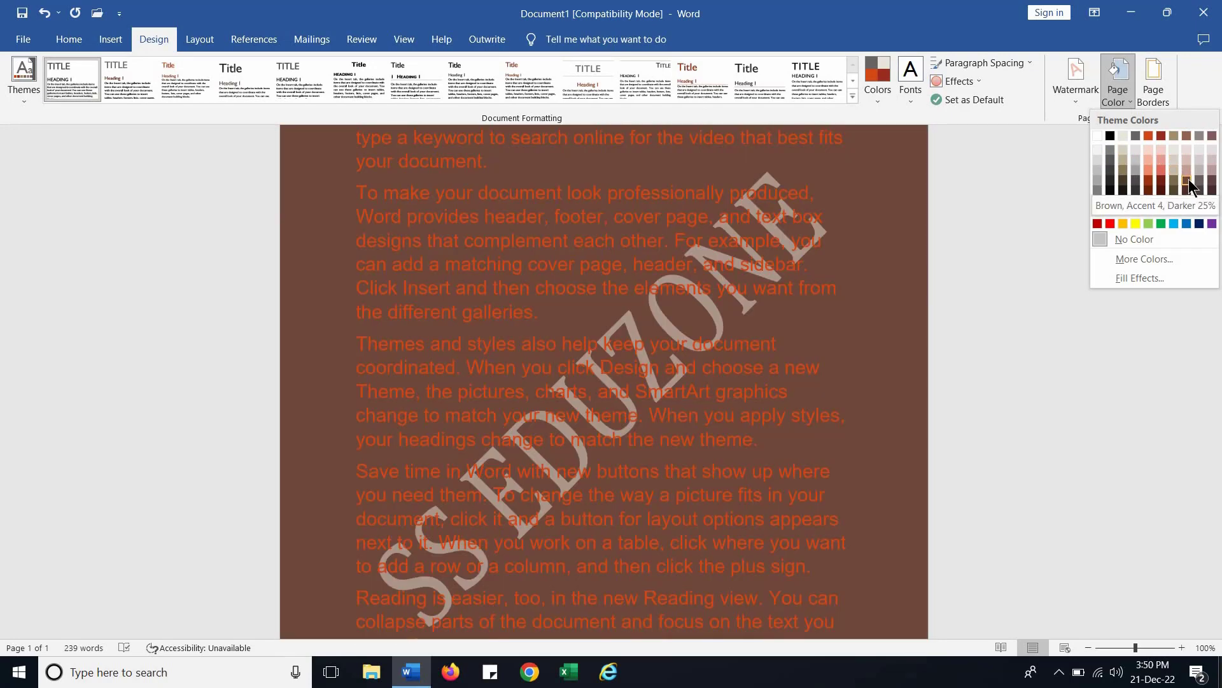
{"action": "left_click", "coordinate": [1173, 167]}
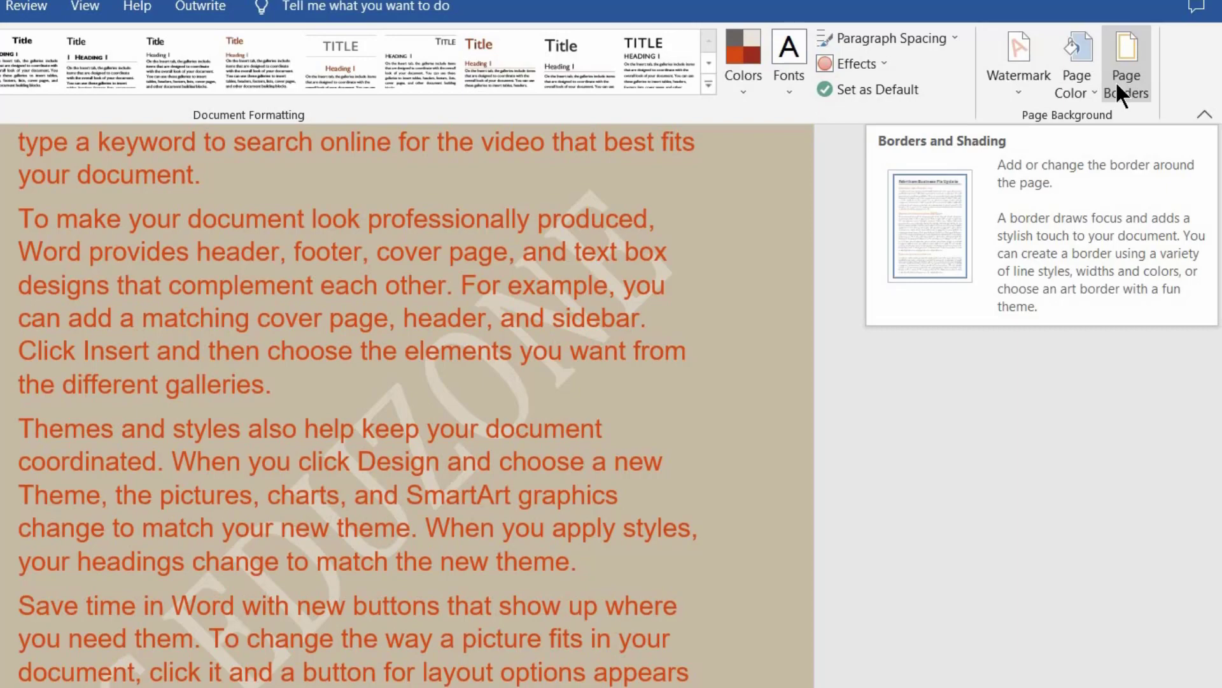
{"action": "left_click", "coordinate": [1121, 94]}
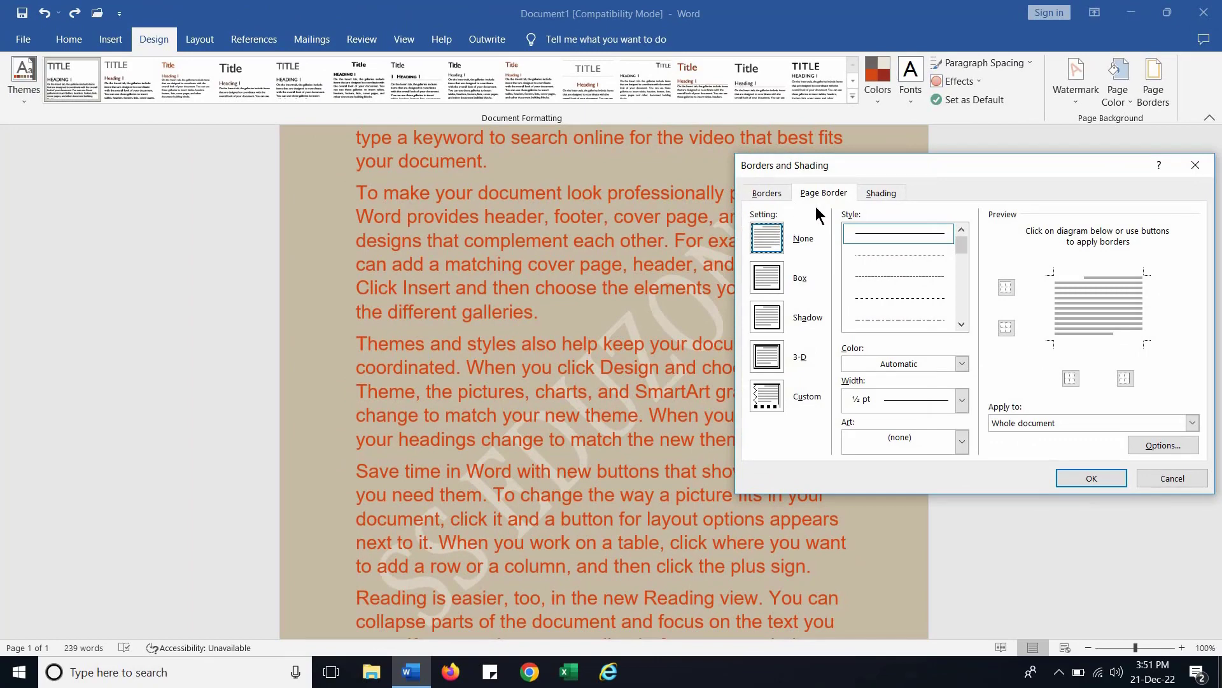
{"action": "left_click", "coordinate": [767, 194]}
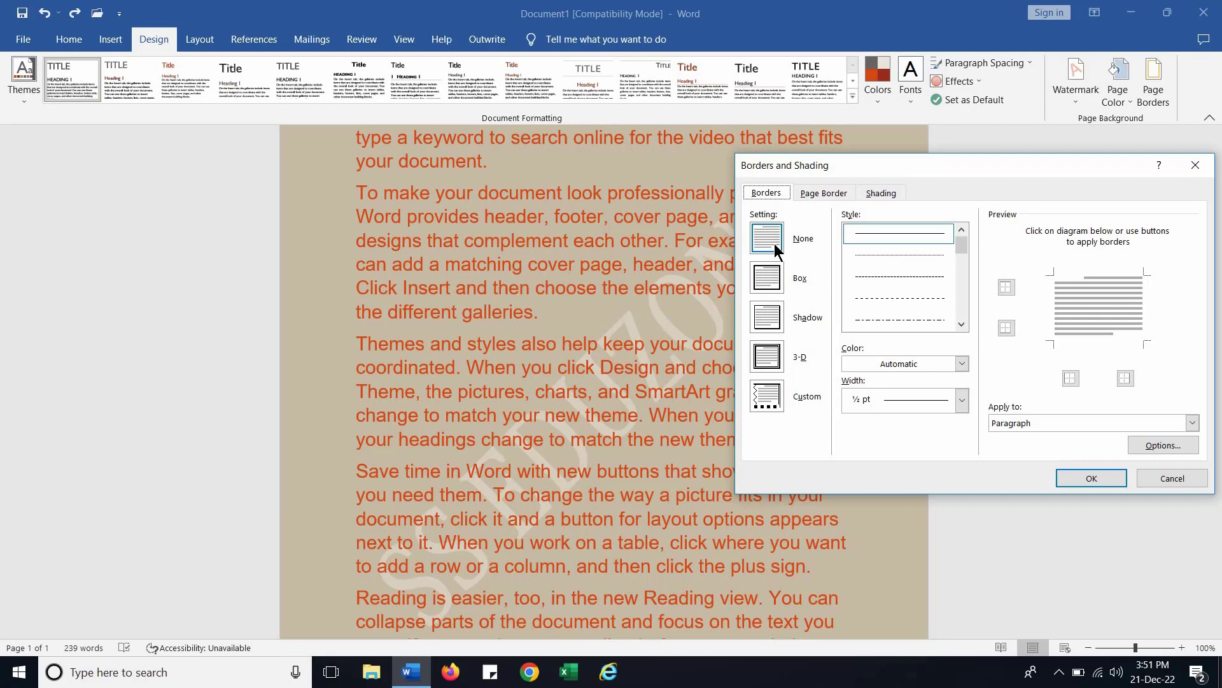
{"action": "left_click", "coordinate": [752, 281]}
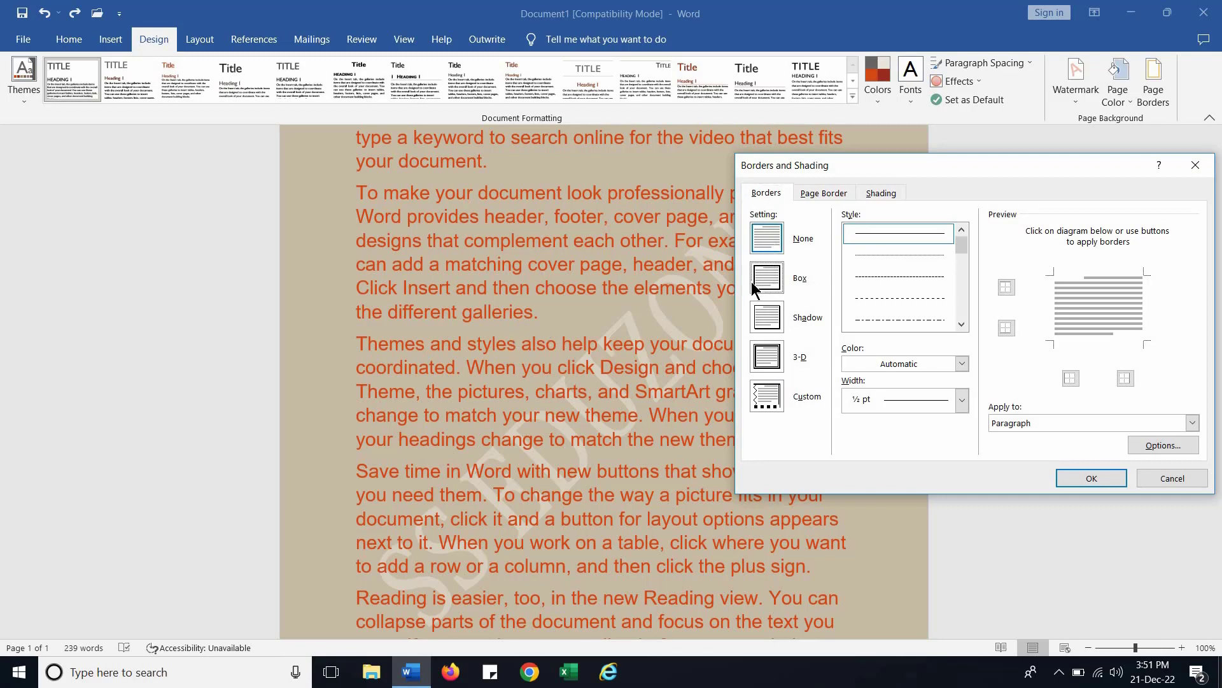
{"action": "left_click", "coordinate": [759, 321]}
{"action": "left_click", "coordinate": [763, 356]}
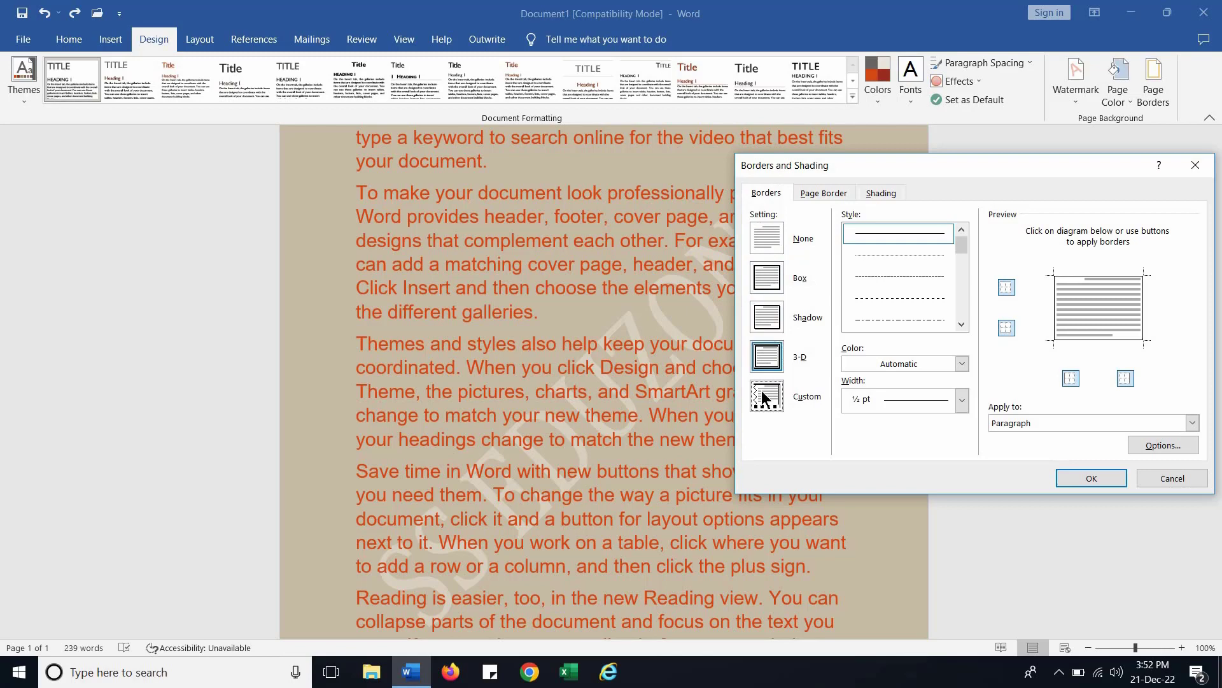
{"action": "left_click", "coordinate": [764, 398]}
{"action": "left_click", "coordinate": [818, 192]}
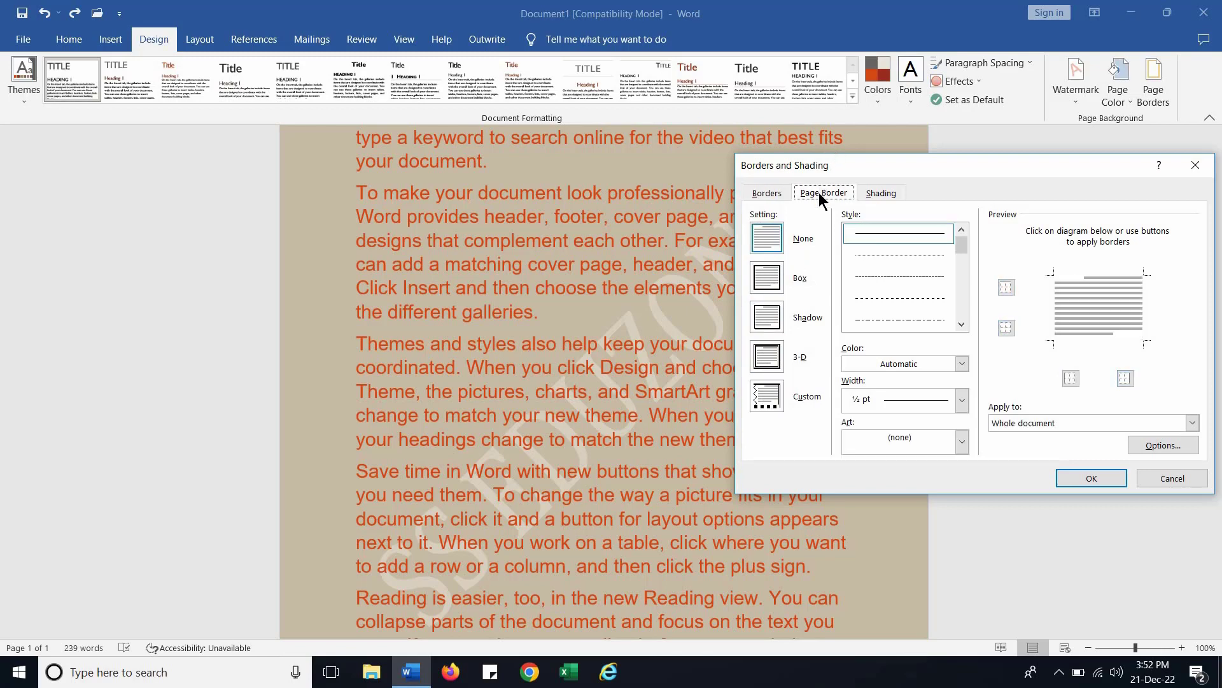
{"action": "left_click", "coordinate": [766, 193]}
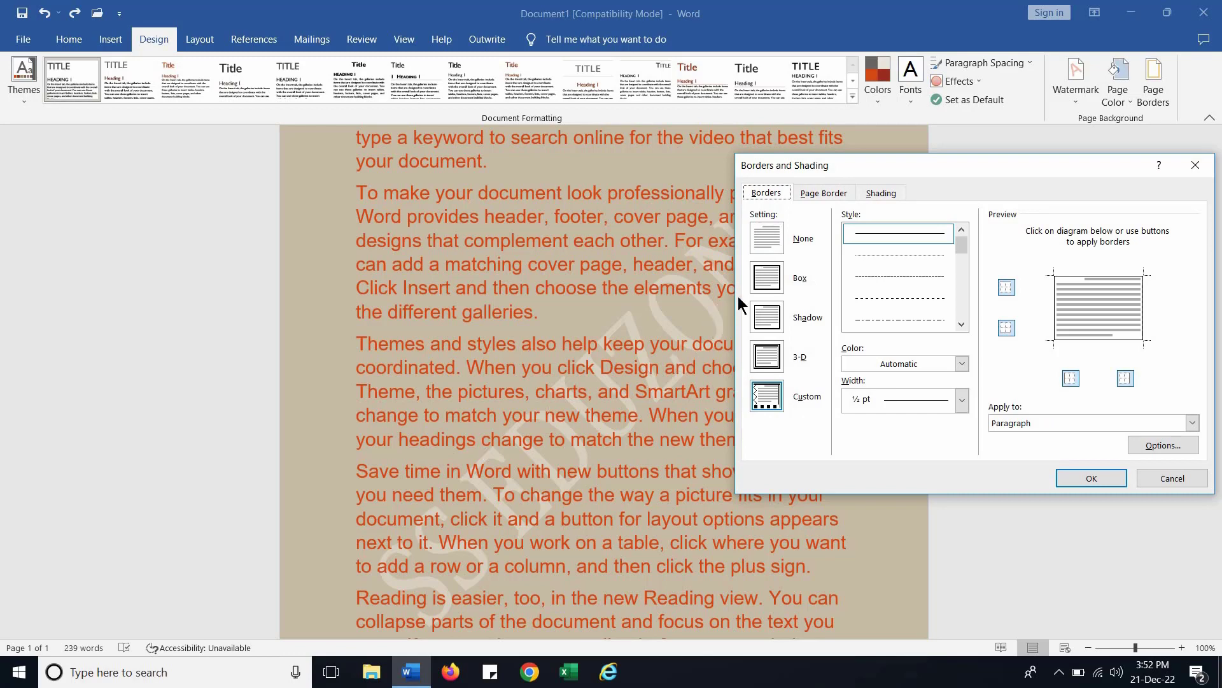
{"action": "left_click", "coordinate": [773, 280]}
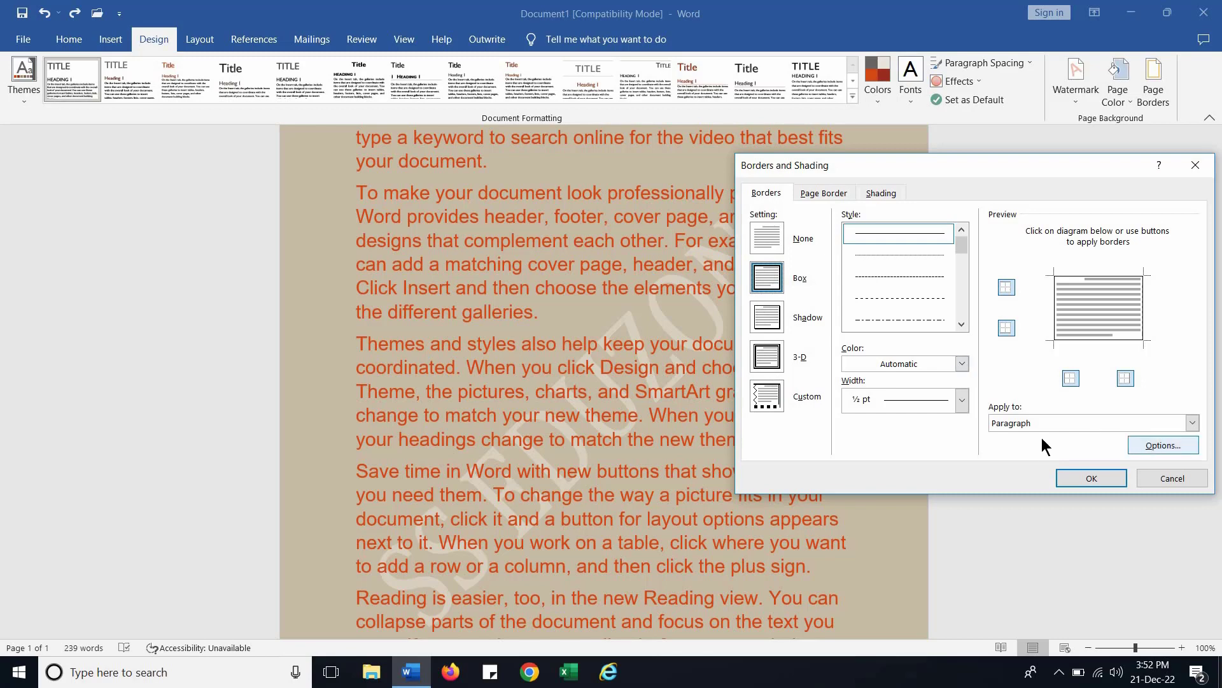
{"action": "left_click", "coordinate": [1197, 427]}
{"action": "left_click", "coordinate": [1196, 427]}
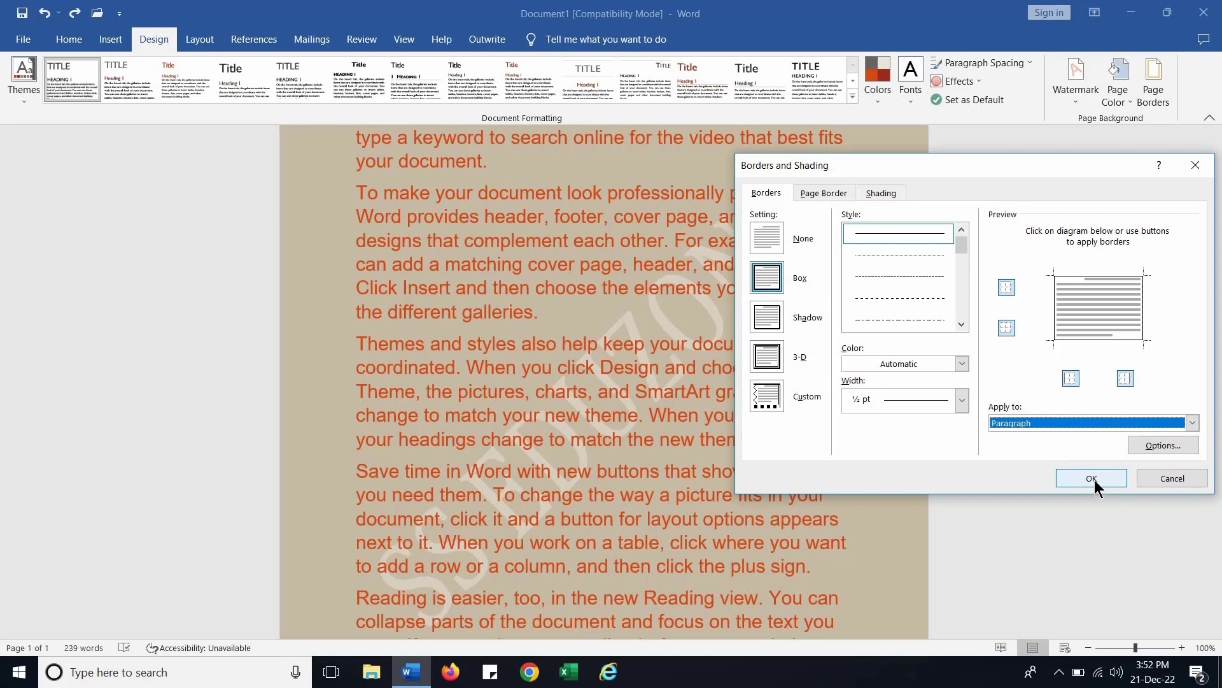
{"action": "left_click", "coordinate": [570, 375]}
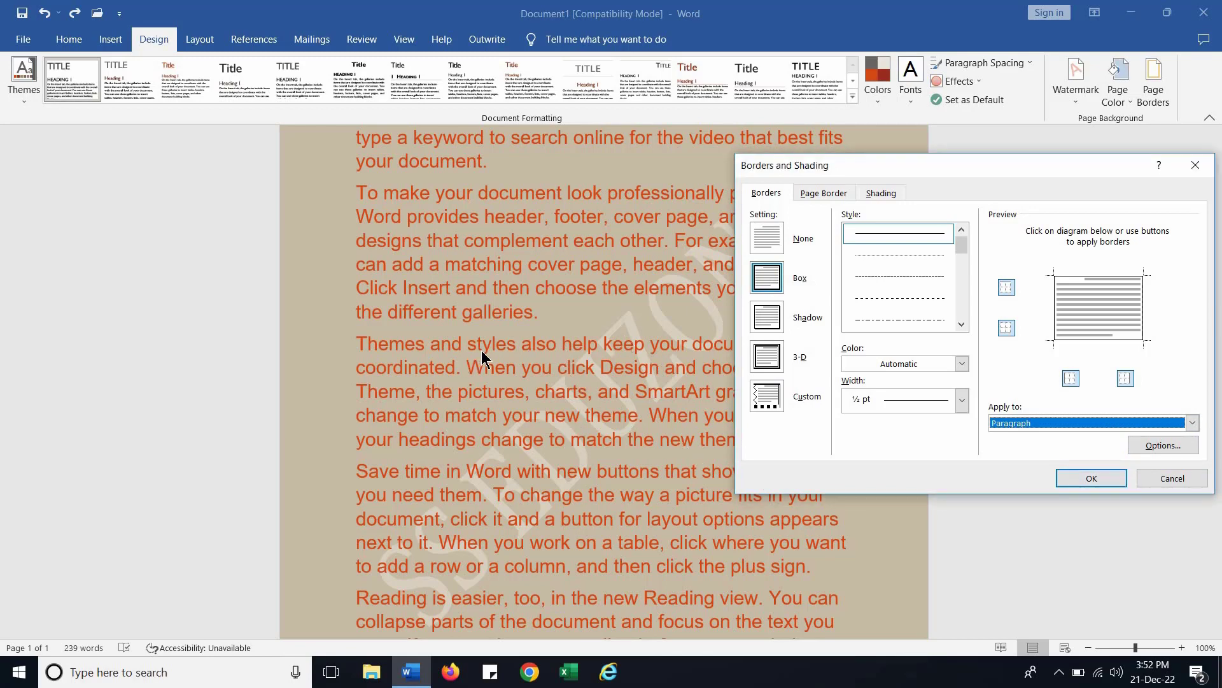
{"action": "left_click", "coordinate": [481, 350]}
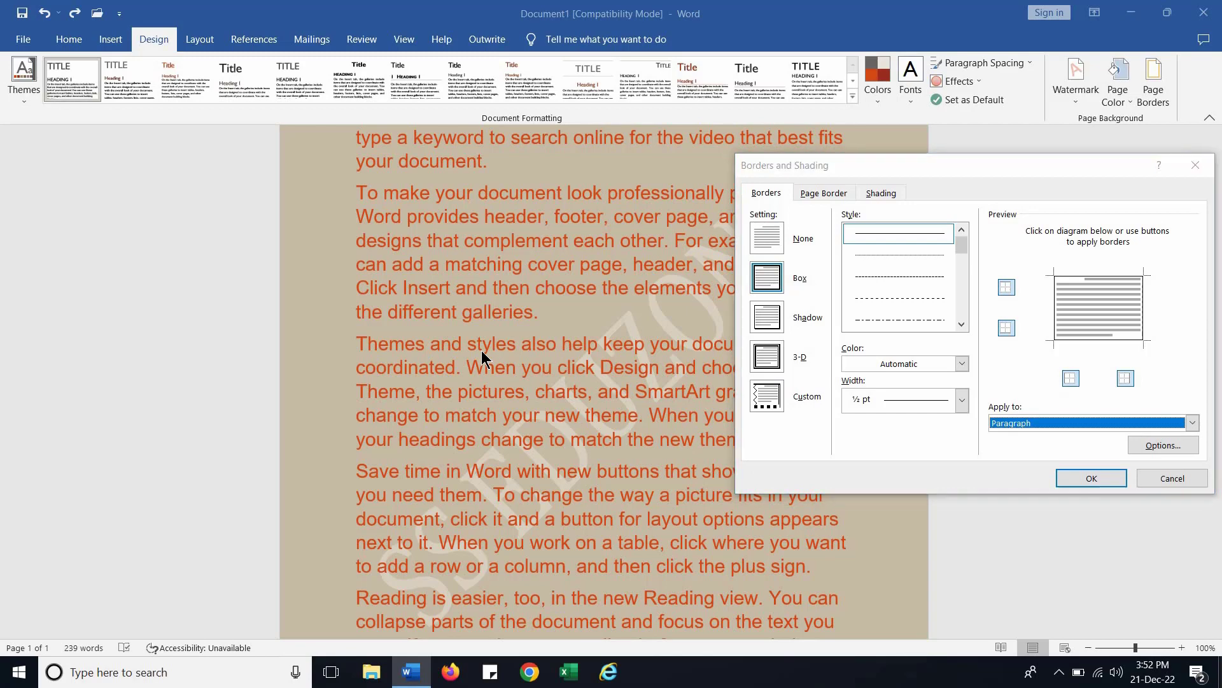
{"action": "left_click", "coordinate": [1181, 476]}
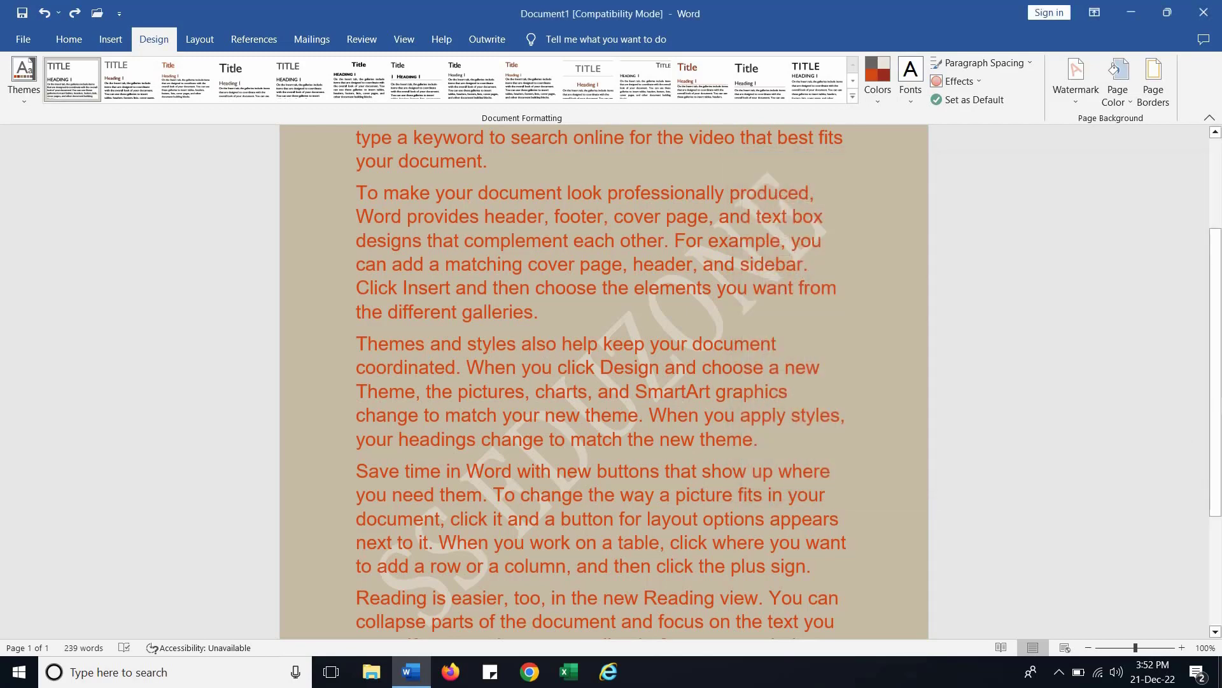
Apply a ½ pt Box border to the first paragraph, which begins "Video provides a powerful way".
{"action": "scroll", "coordinate": [1216, 294], "scroll_direction": "up", "scroll_amount": 3}
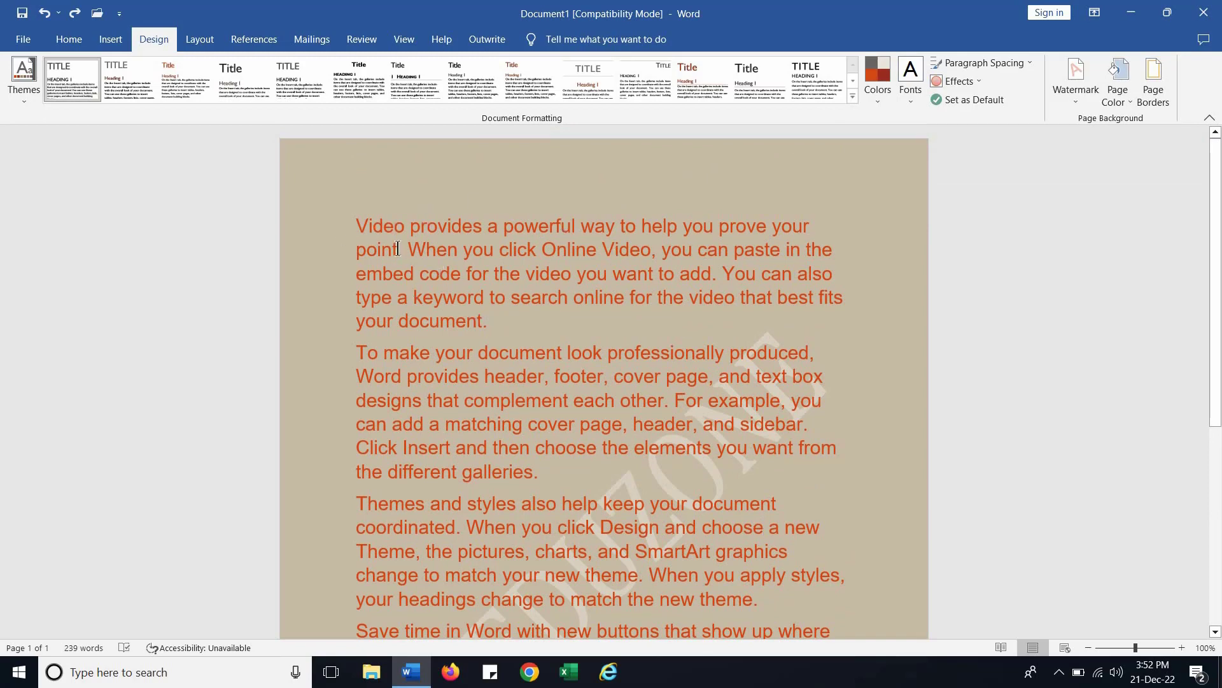
{"action": "left_click", "coordinate": [527, 249]}
{"action": "left_click", "coordinate": [1152, 99]}
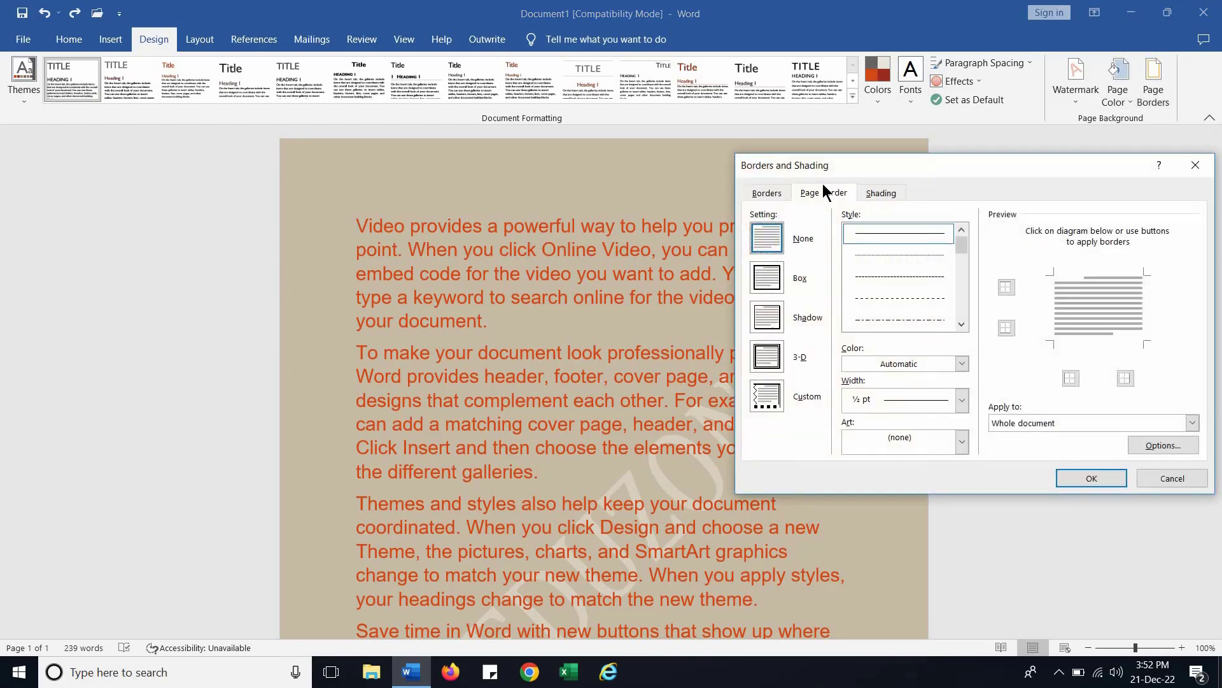
{"action": "left_click", "coordinate": [767, 192]}
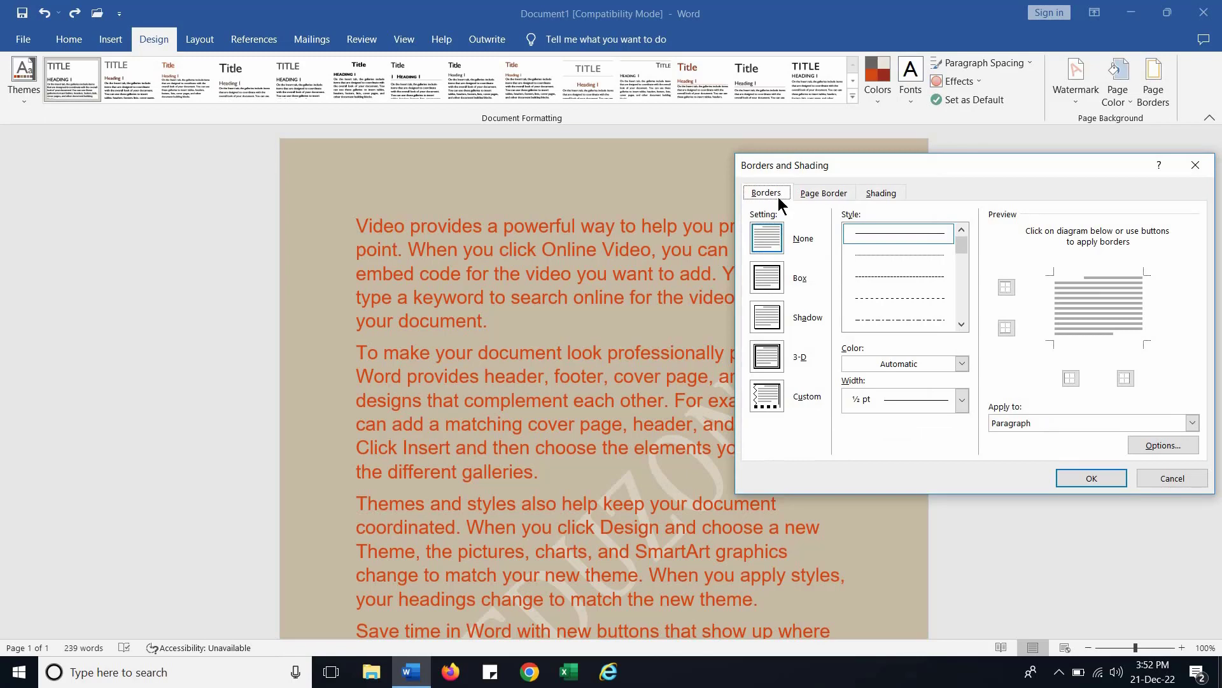
{"action": "left_click", "coordinate": [771, 275]}
{"action": "left_click", "coordinate": [1084, 478]}
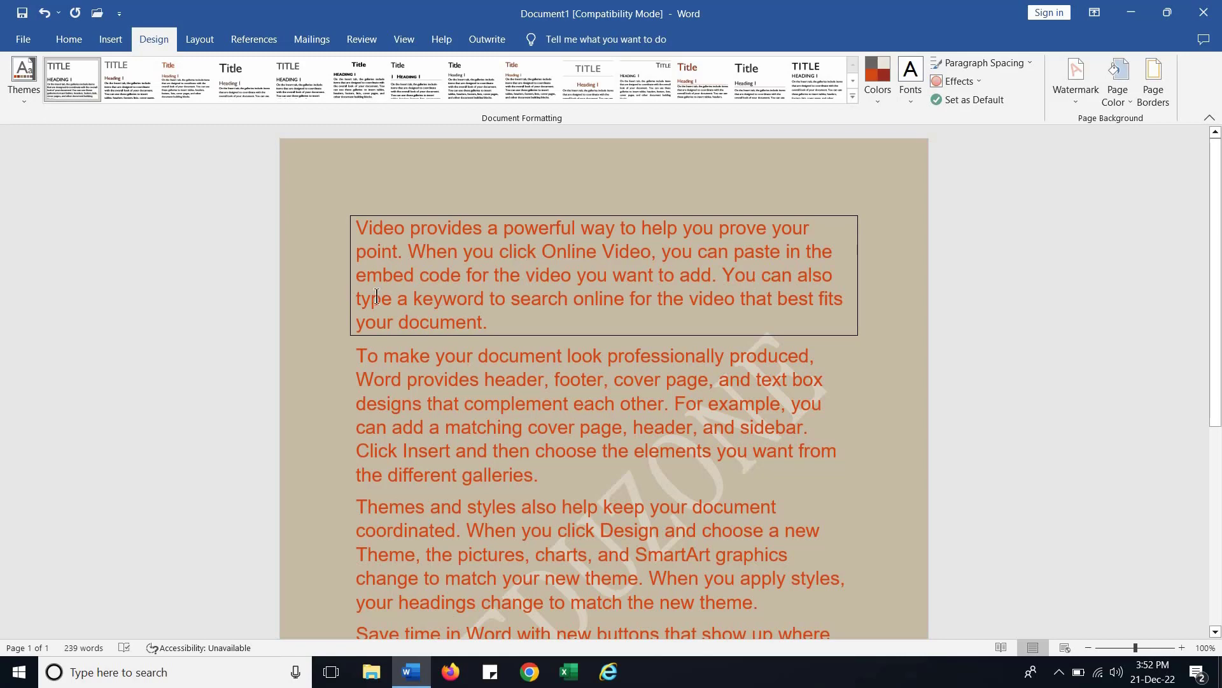
Apply a ½ pt Box border to the third paragraph, which begins "Themes and styles also help".
{"action": "scroll", "coordinate": [376, 296], "scroll_direction": "down", "scroll_amount": 1}
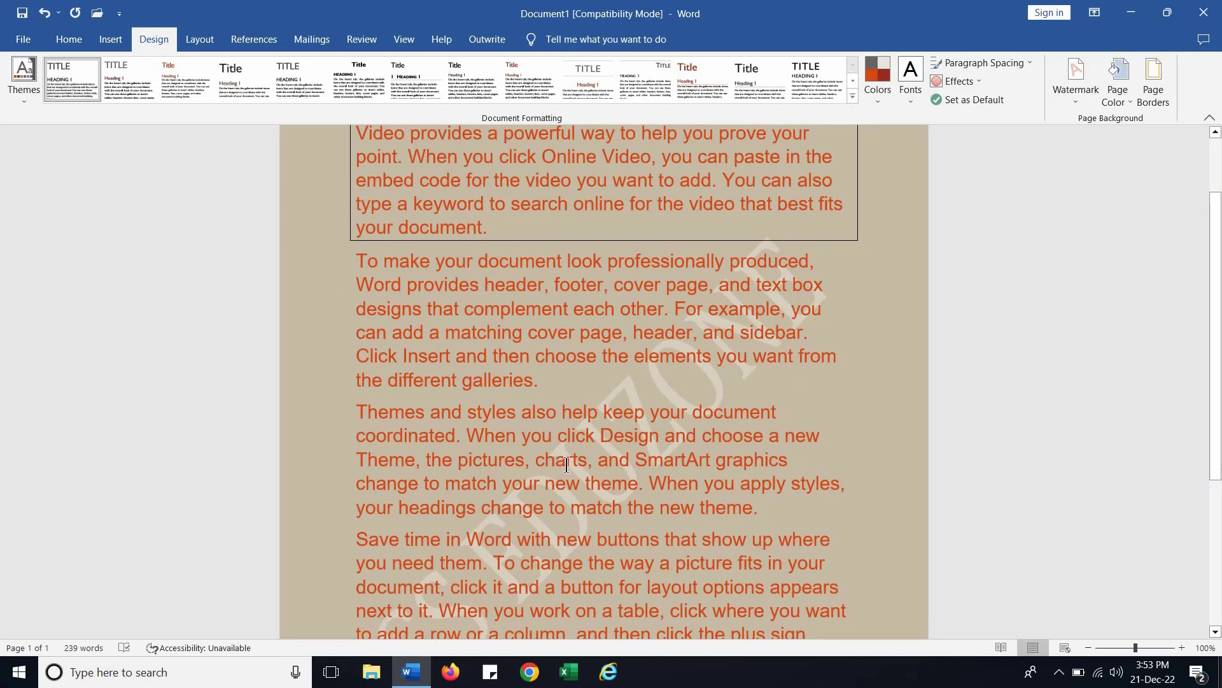
{"action": "left_click", "coordinate": [549, 439]}
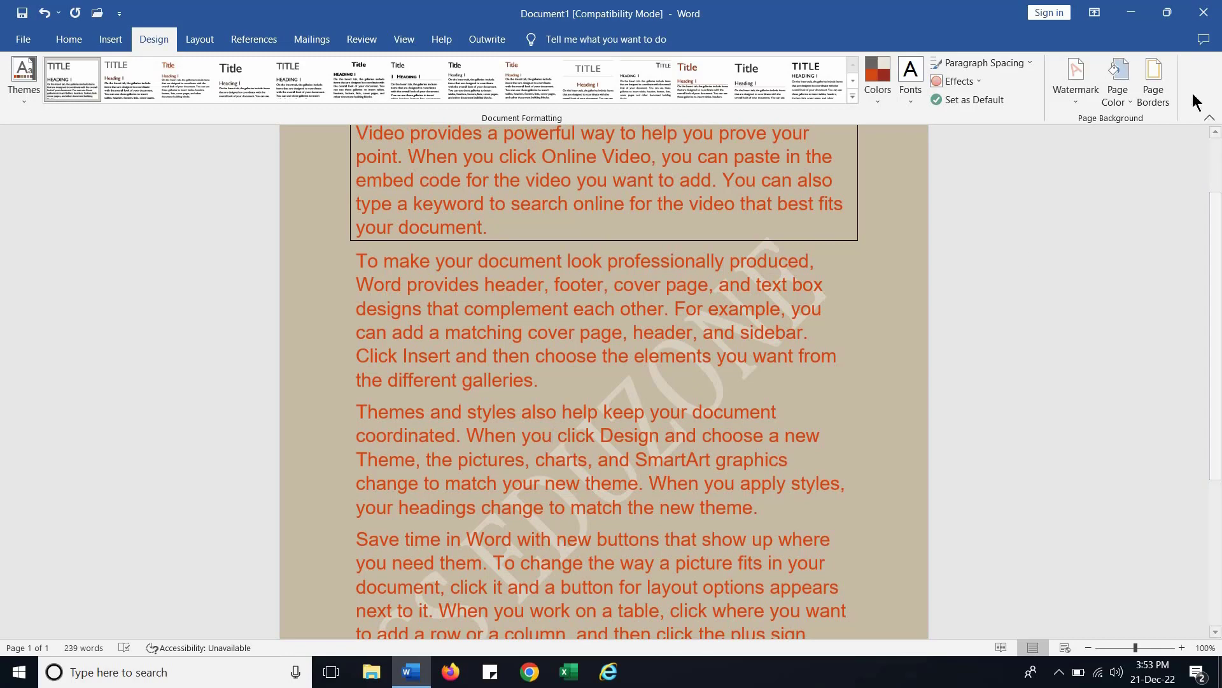
{"action": "left_click", "coordinate": [1159, 87]}
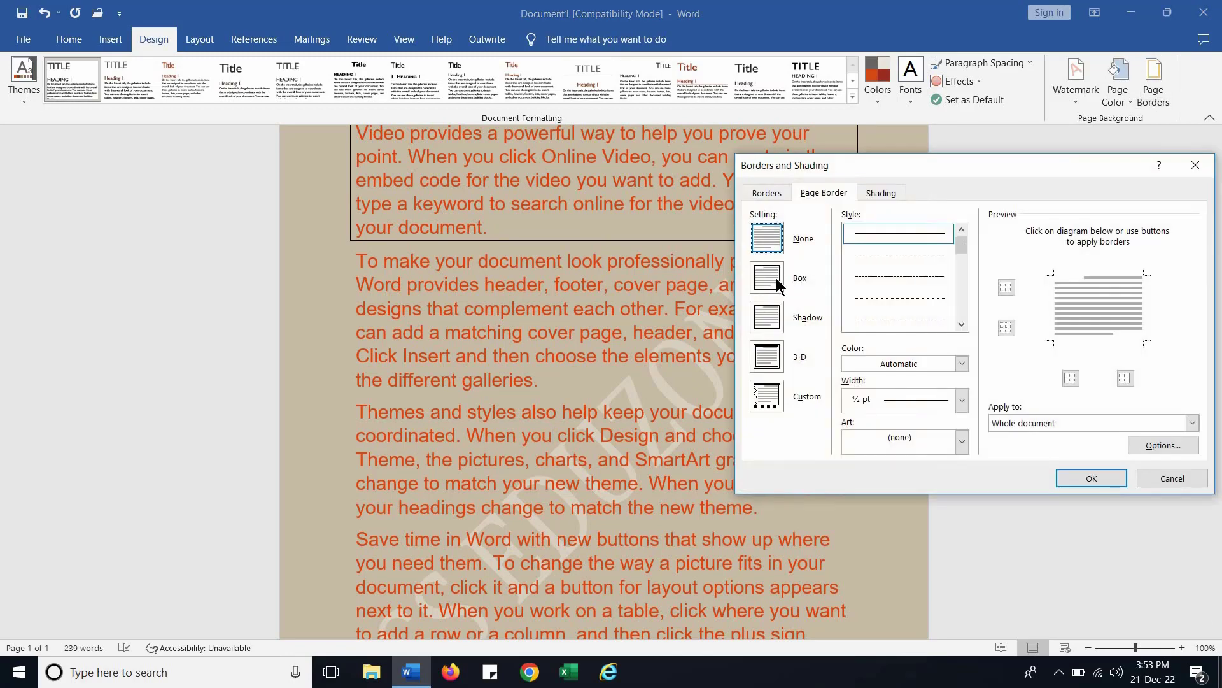
{"action": "left_click", "coordinate": [778, 282]}
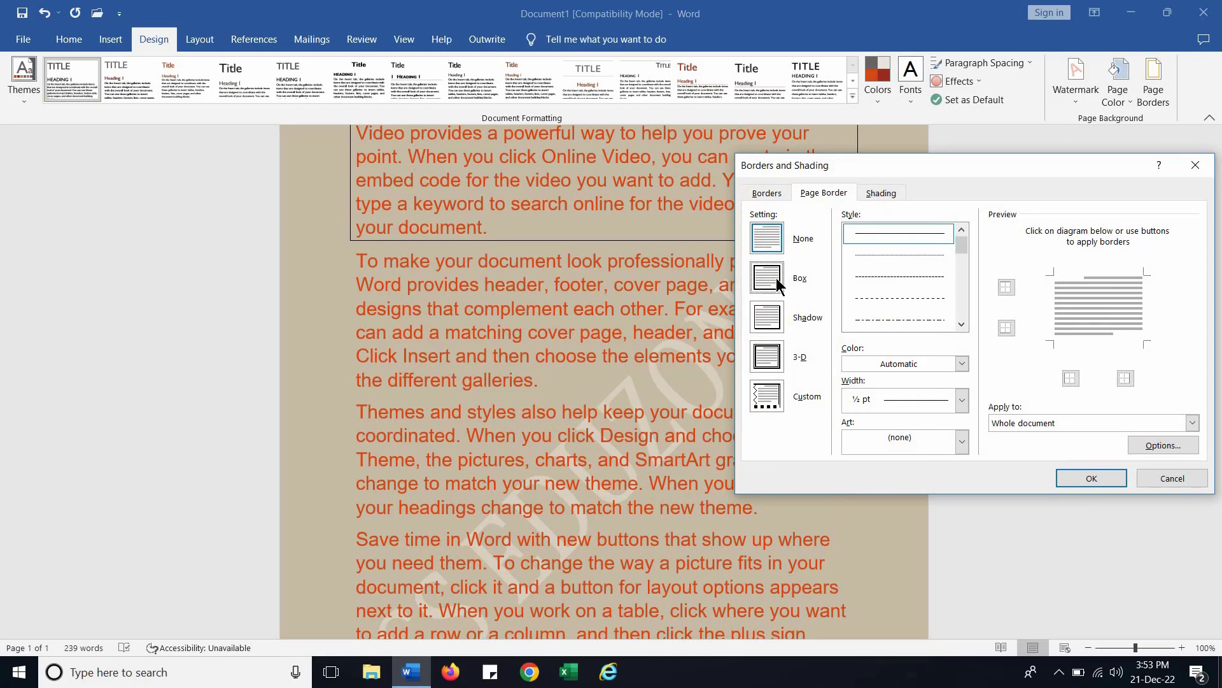
{"action": "left_click", "coordinate": [767, 194]}
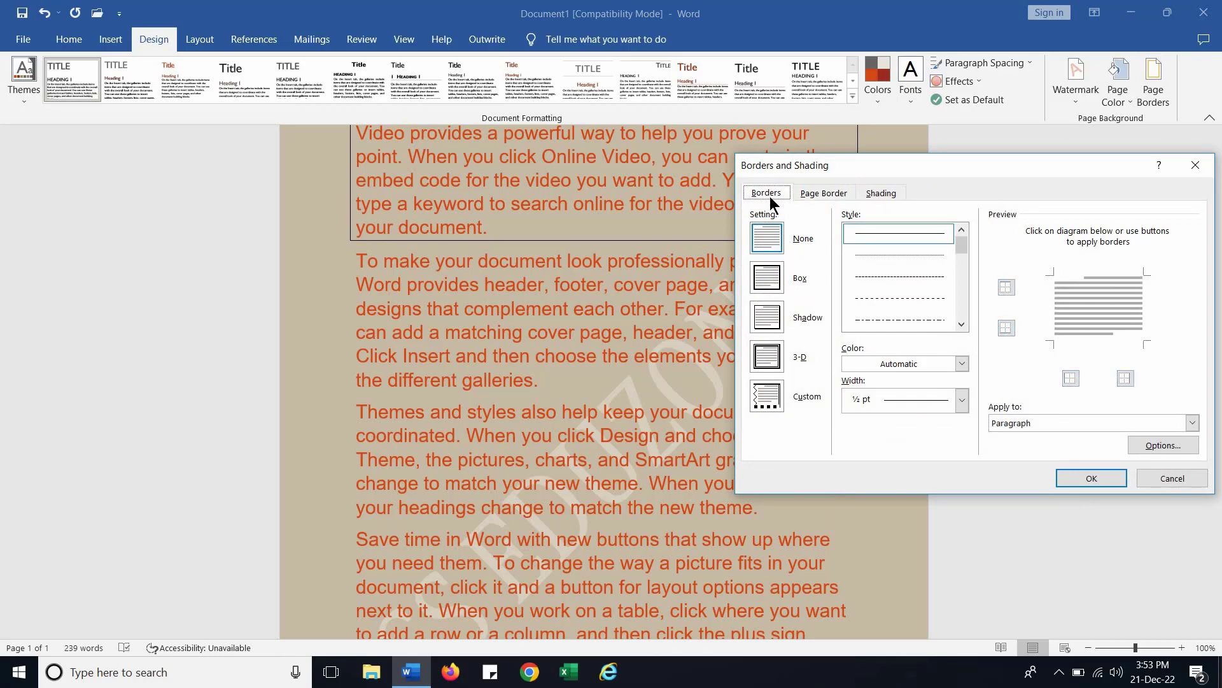
{"action": "left_click", "coordinate": [768, 279]}
{"action": "left_click", "coordinate": [1091, 478]}
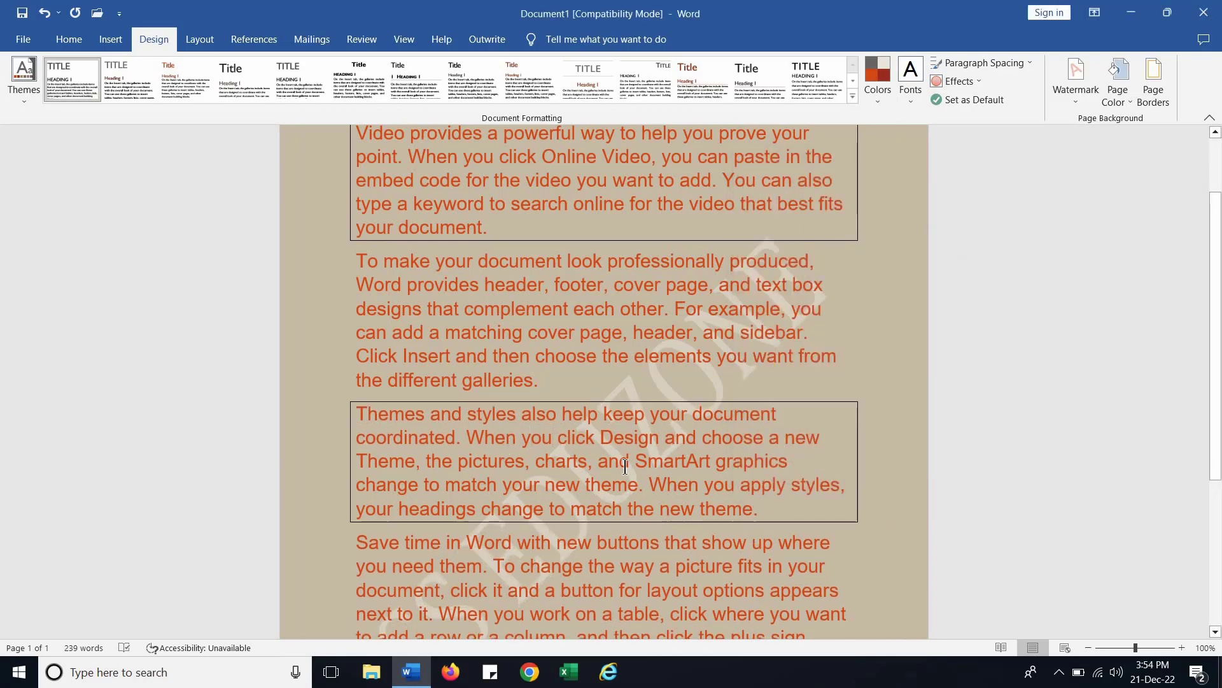
Add a ½ pt Box page border with the automatic color to the whole document.
{"action": "left_click", "coordinate": [558, 203]}
{"action": "left_click", "coordinate": [512, 448]}
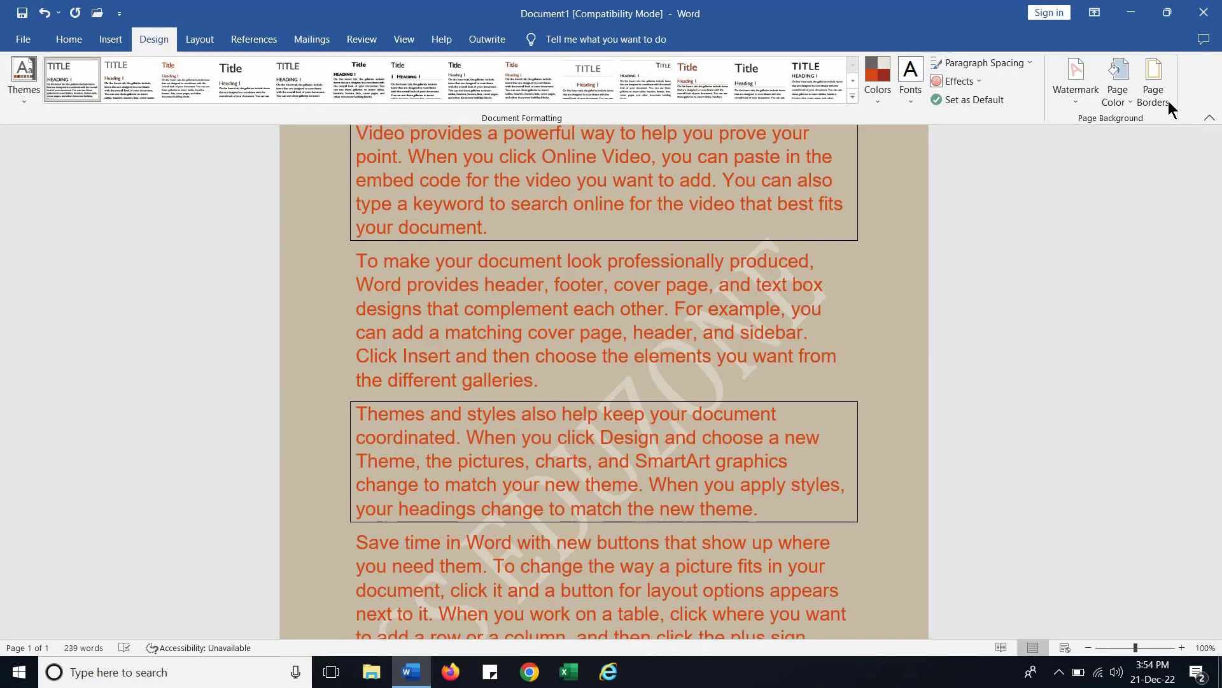
{"action": "left_click", "coordinate": [1153, 82]}
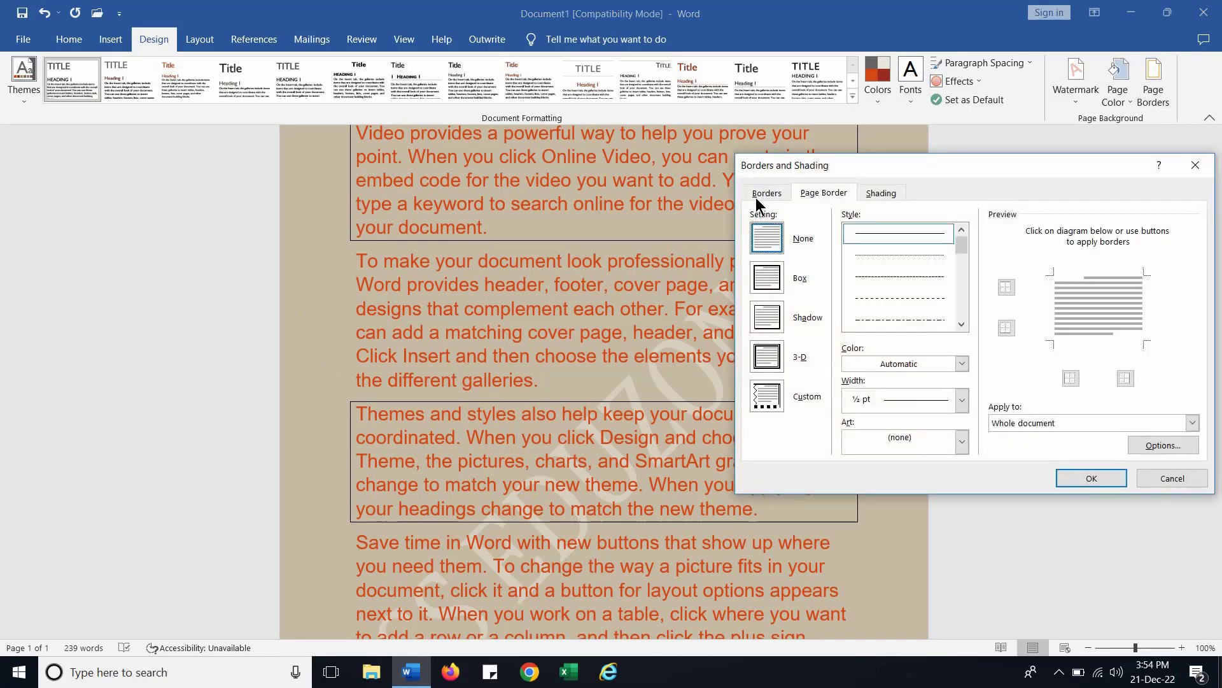
{"action": "left_click", "coordinate": [764, 192]}
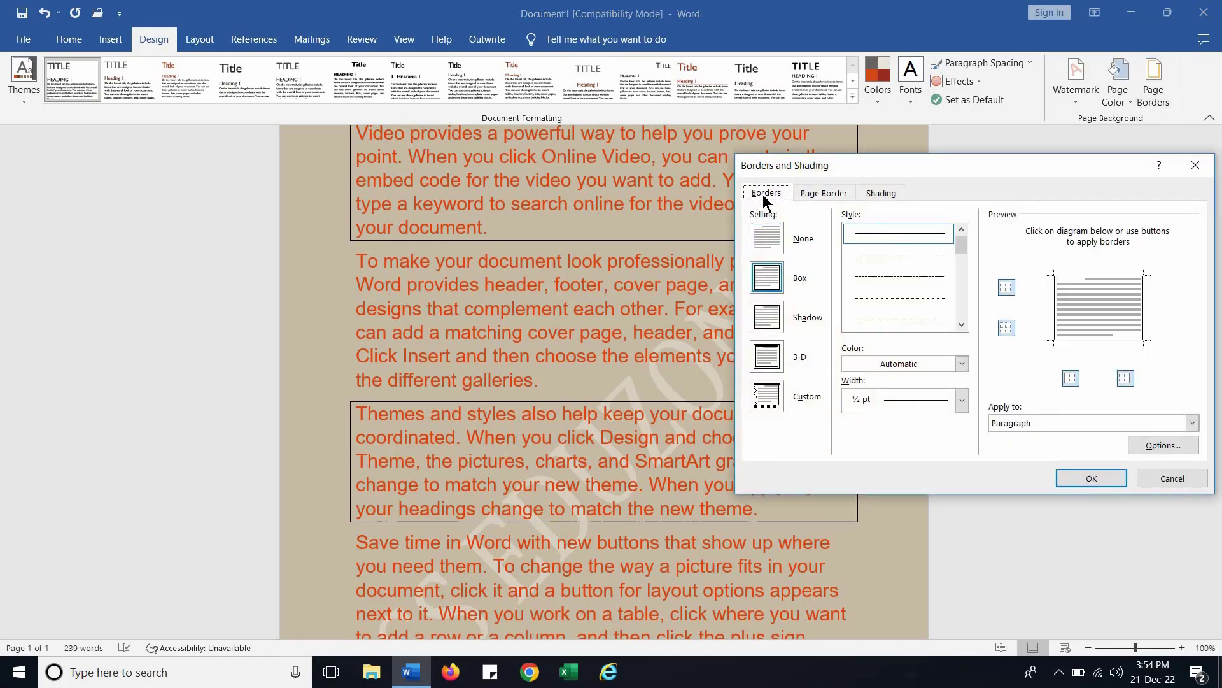
{"action": "left_click", "coordinate": [822, 192]}
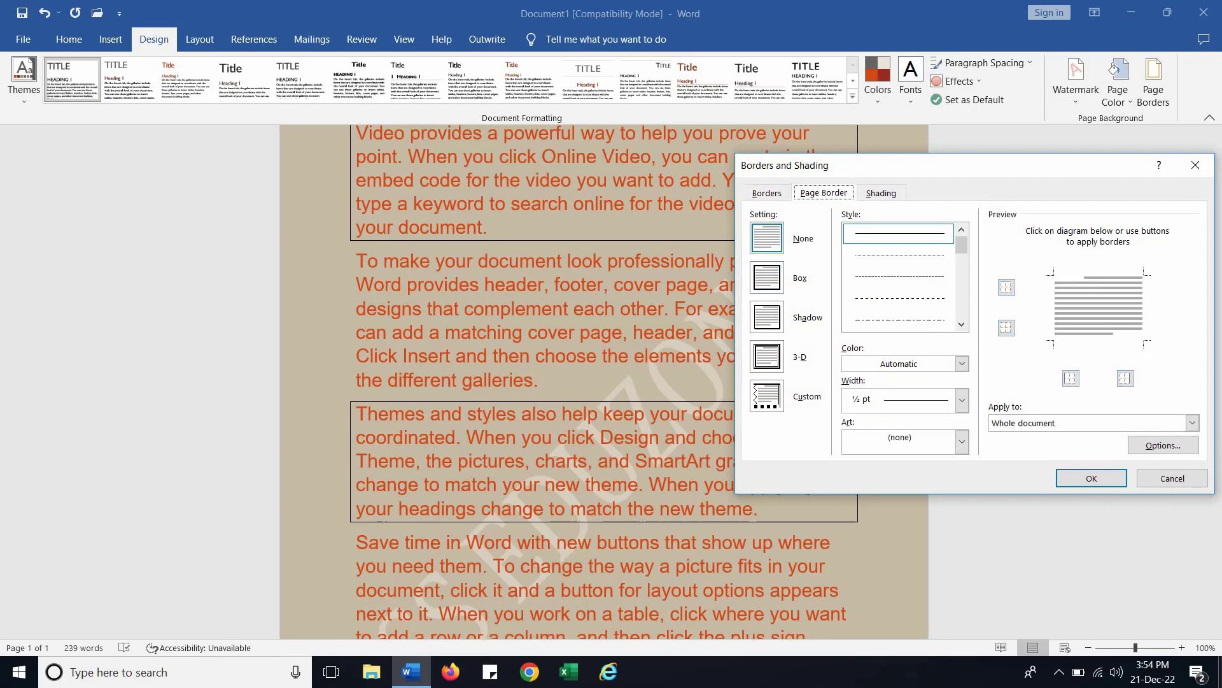
{"action": "left_click", "coordinate": [774, 281]}
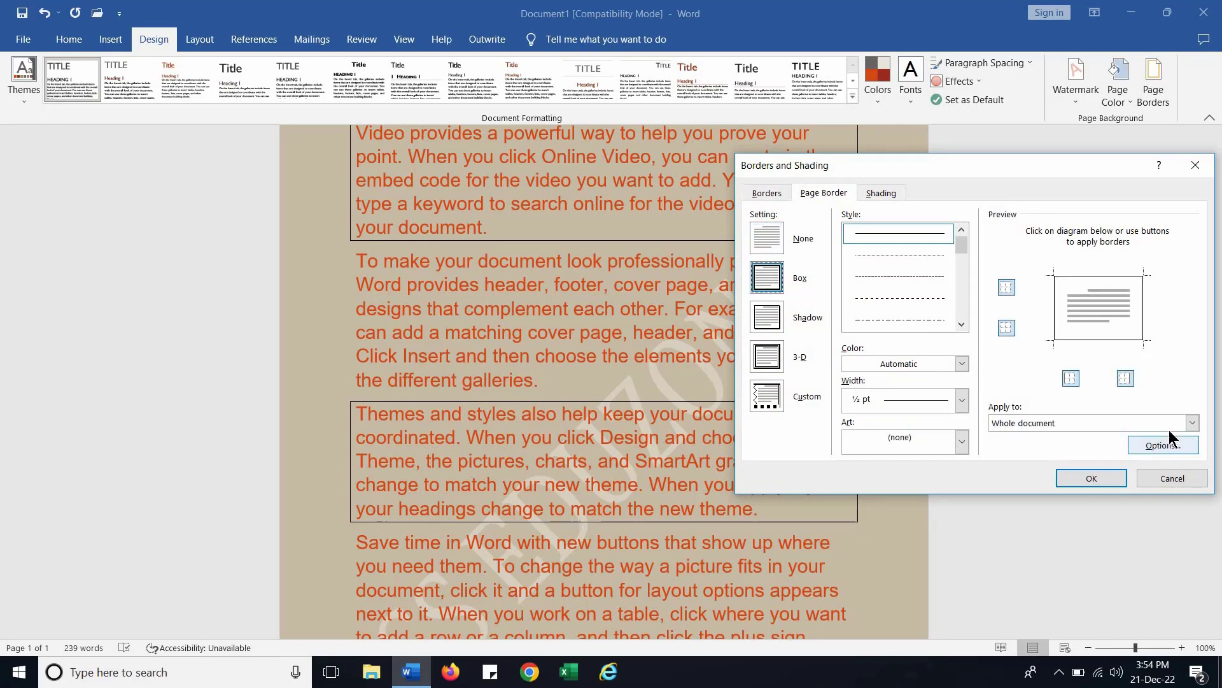
{"action": "left_click", "coordinate": [1192, 423]}
{"action": "left_click", "coordinate": [1062, 440]}
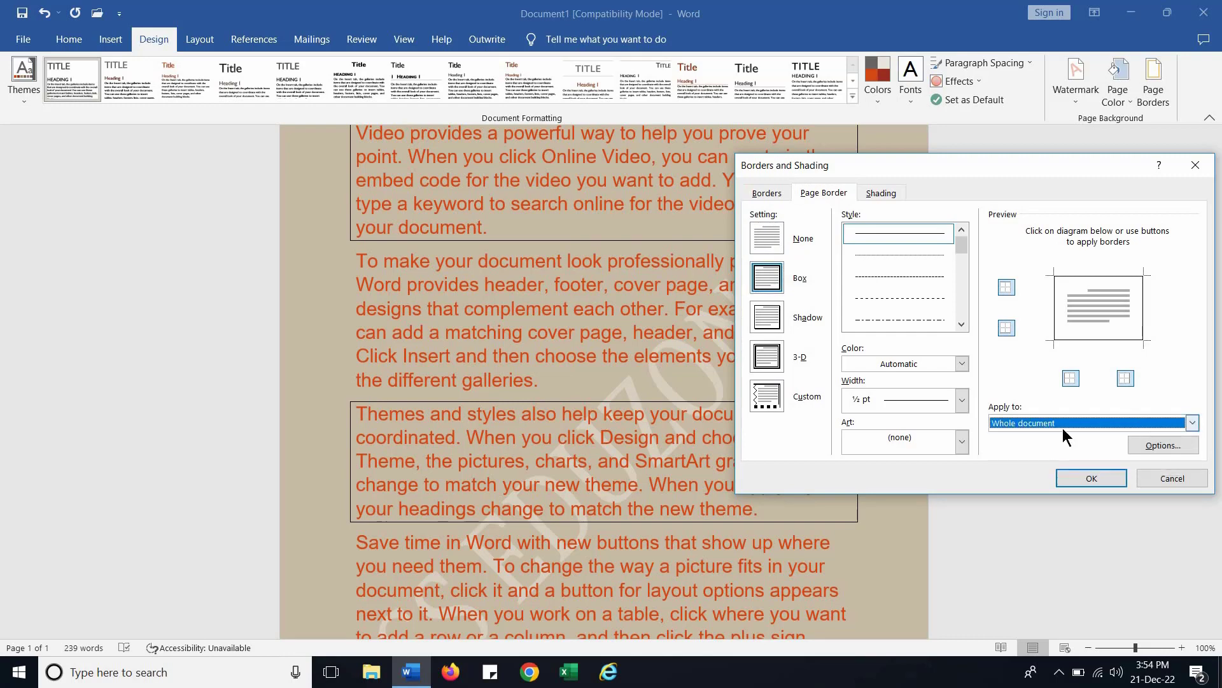
{"action": "left_click", "coordinate": [1192, 423]}
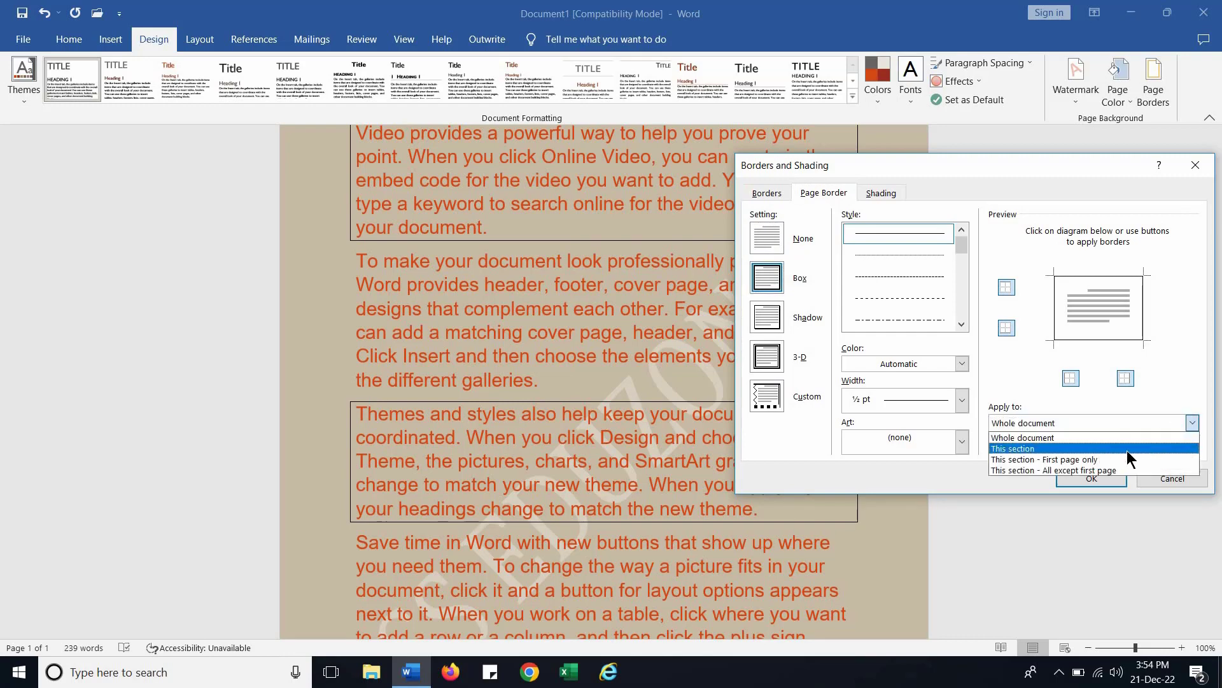
{"action": "left_click", "coordinate": [1180, 384]}
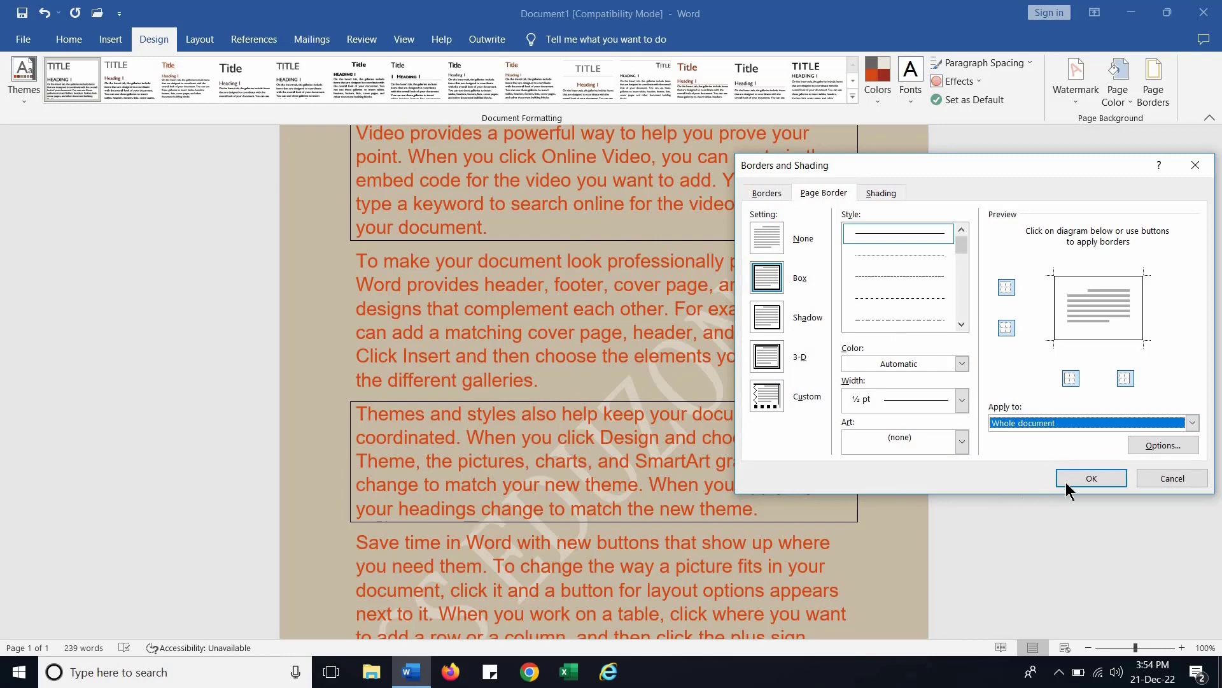
{"action": "left_click", "coordinate": [1091, 478]}
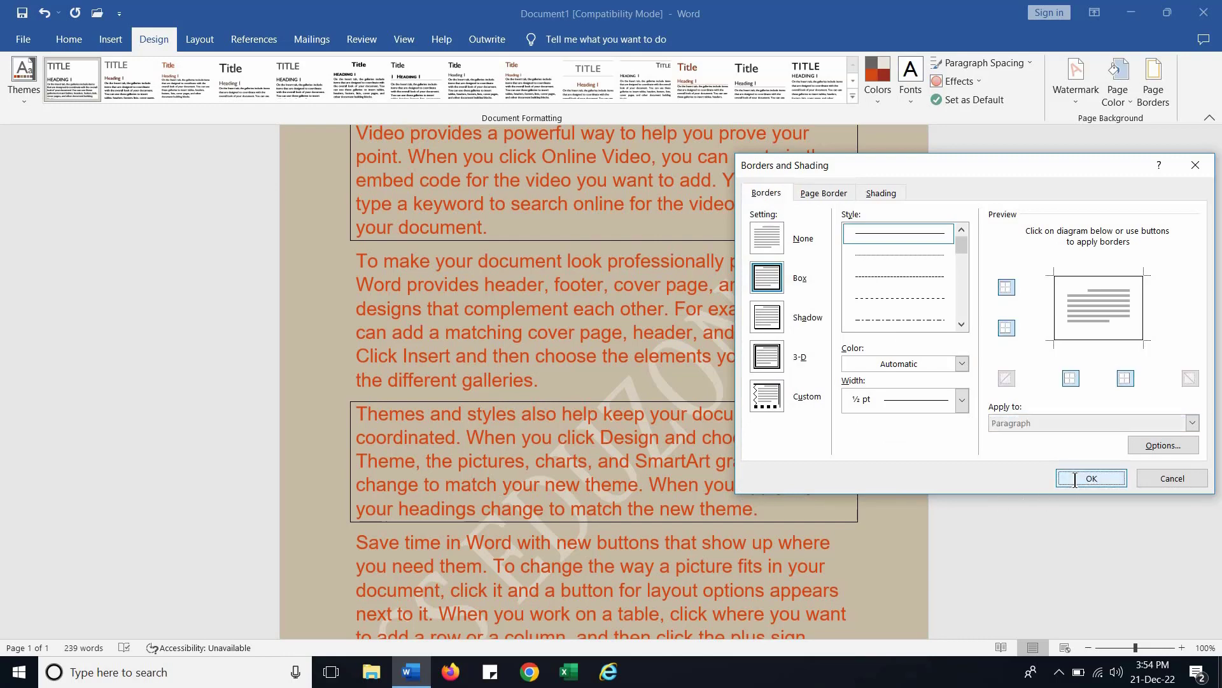
{"action": "left_click", "coordinate": [1125, 647]}
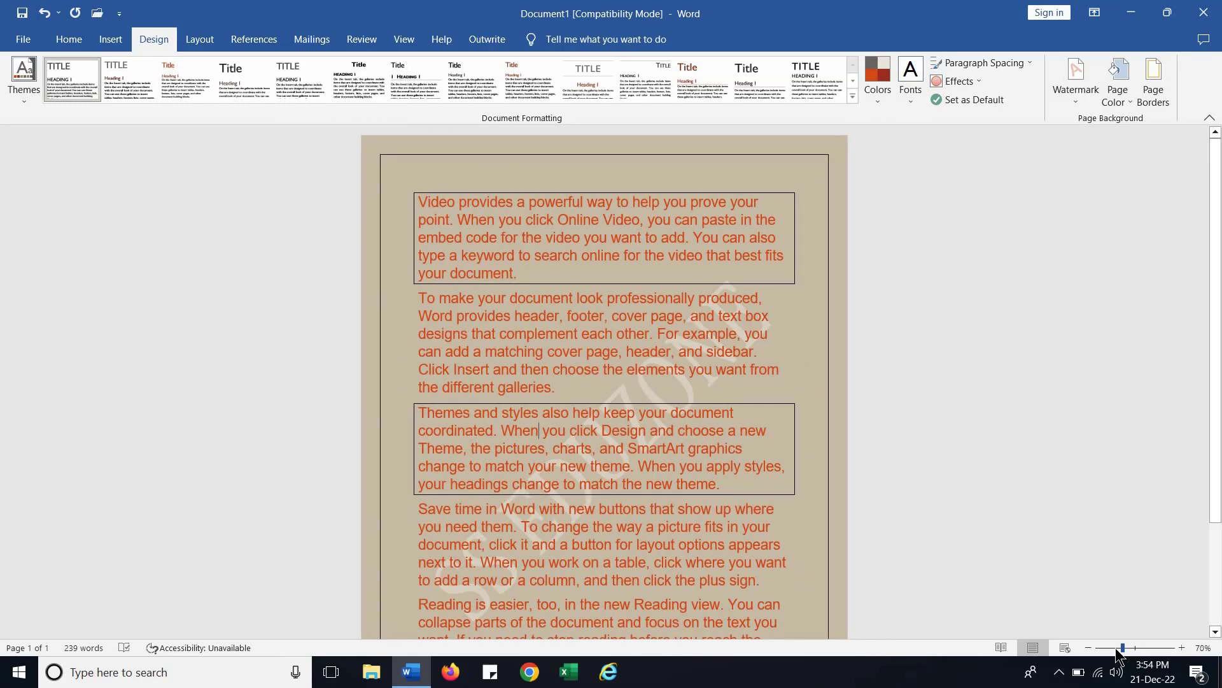
{"action": "left_click", "coordinate": [1114, 648]}
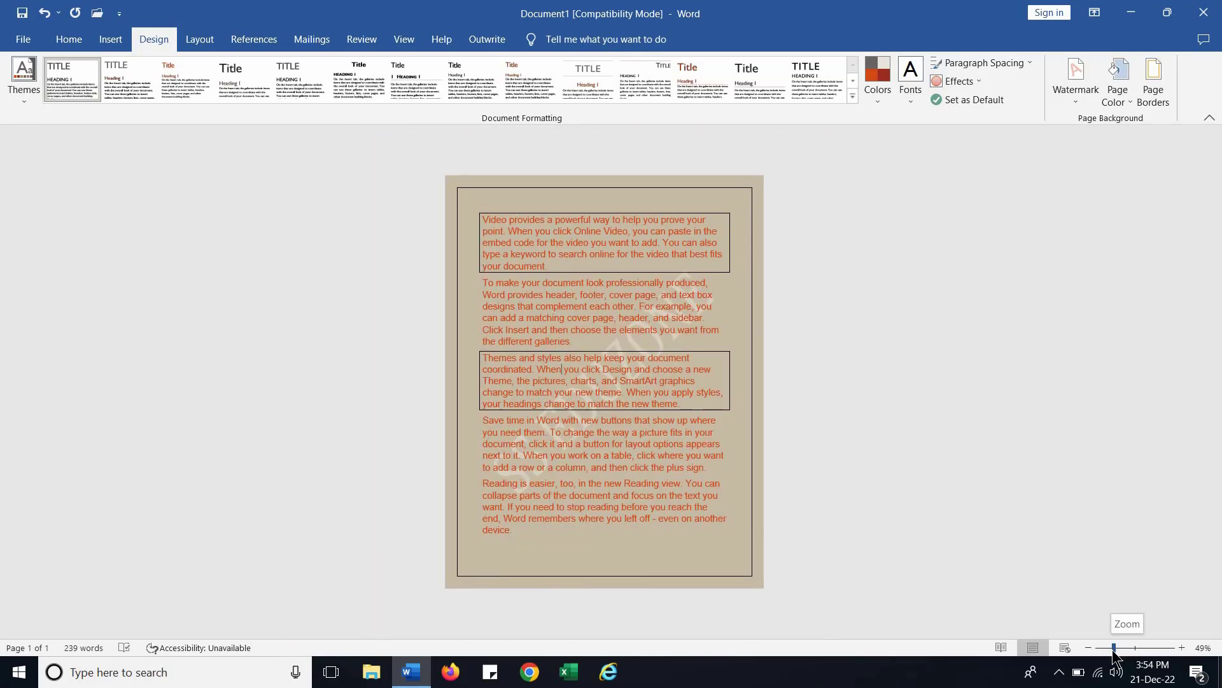
{"action": "left_click", "coordinate": [1119, 647]}
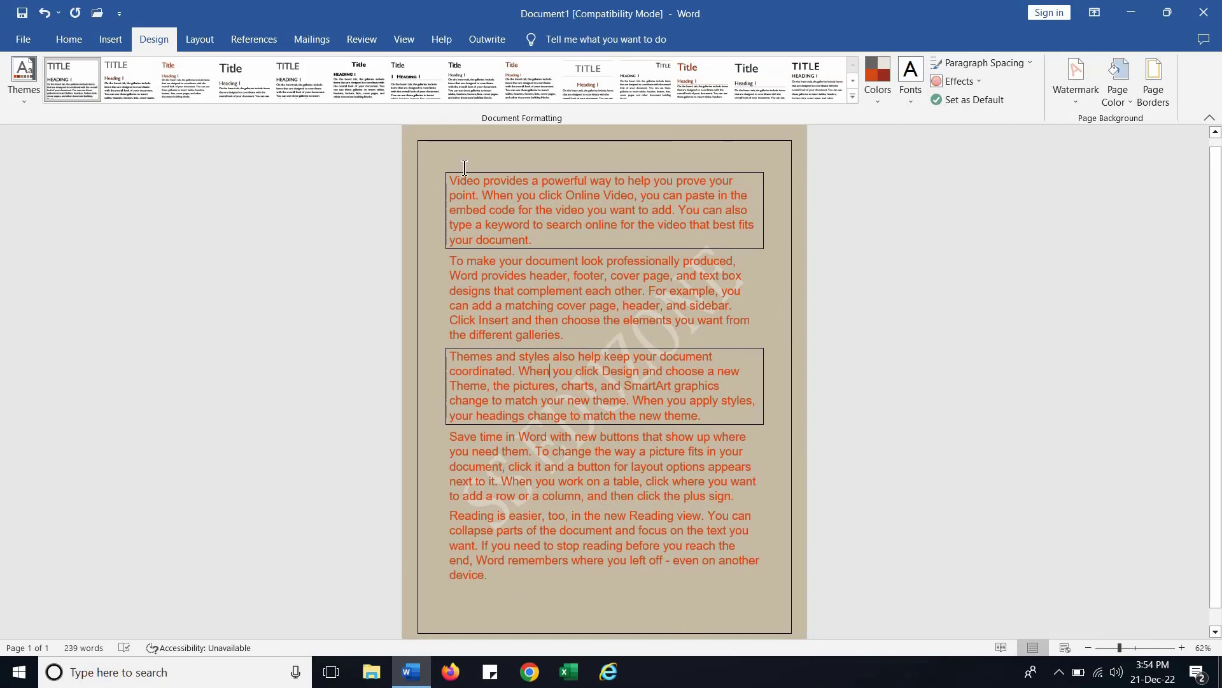
Change the whole document's page border to a 3 pt thick-and-thin double line in the standard blue color.
{"action": "left_click", "coordinate": [1156, 104]}
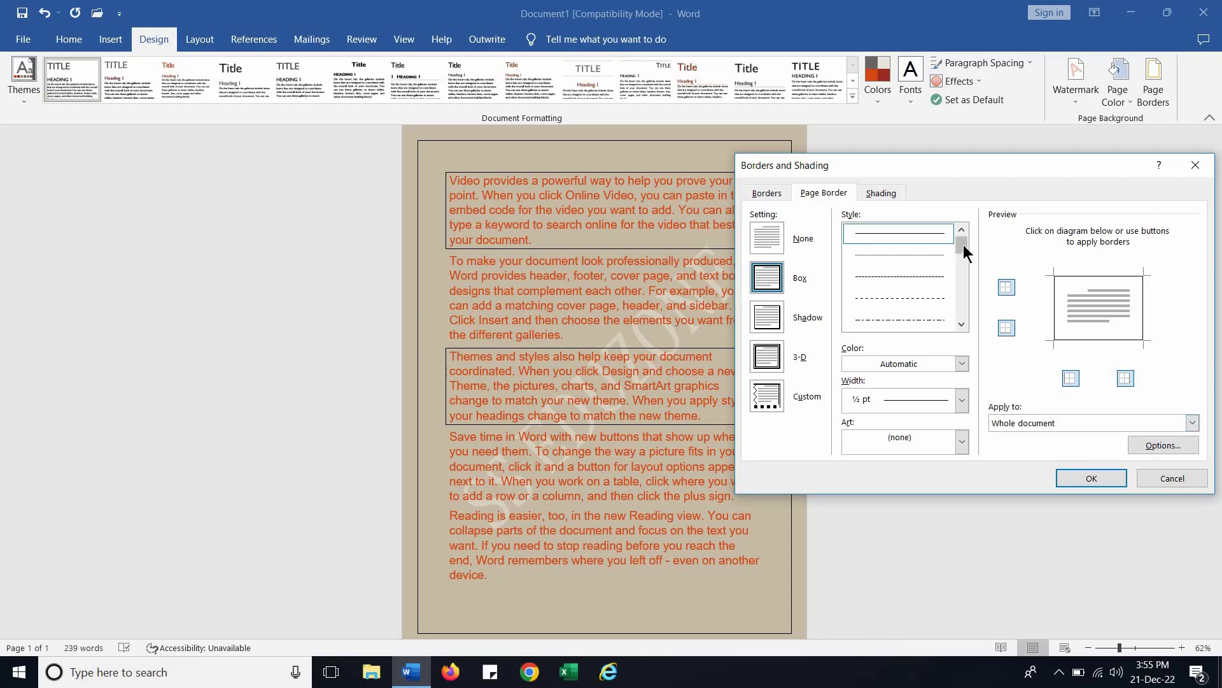
{"action": "left_click_drag", "start_coordinate": [963, 243], "coordinate": [960, 277]}
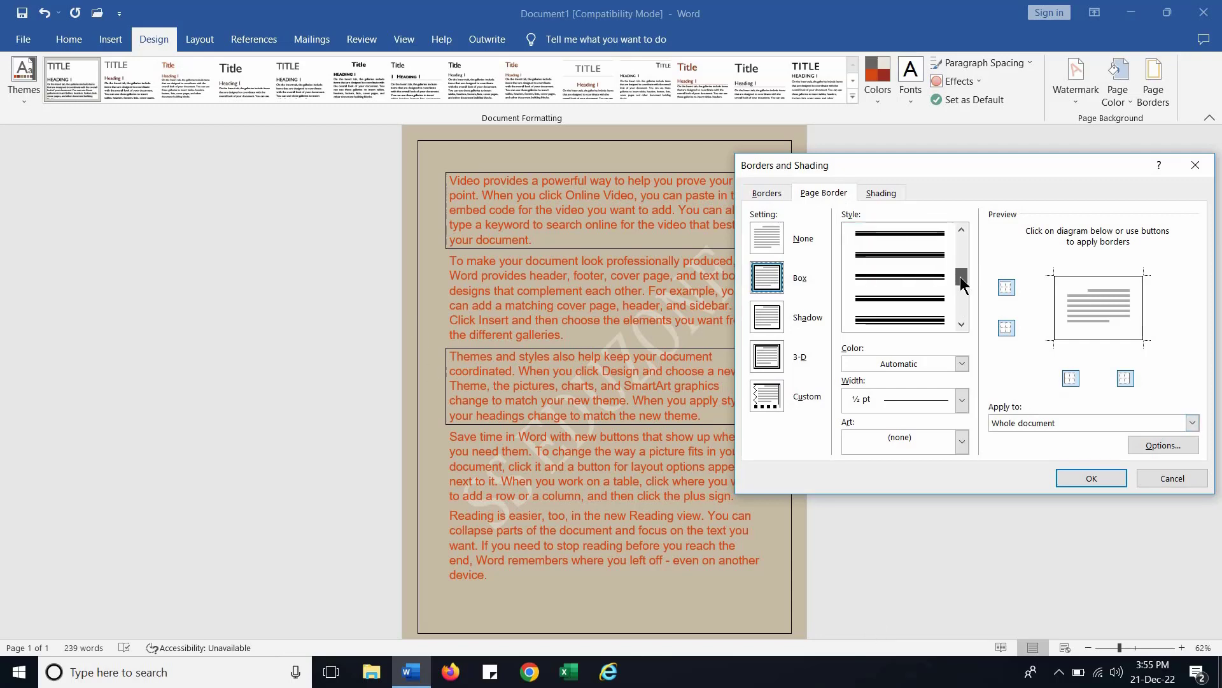
{"action": "left_click", "coordinate": [916, 310]}
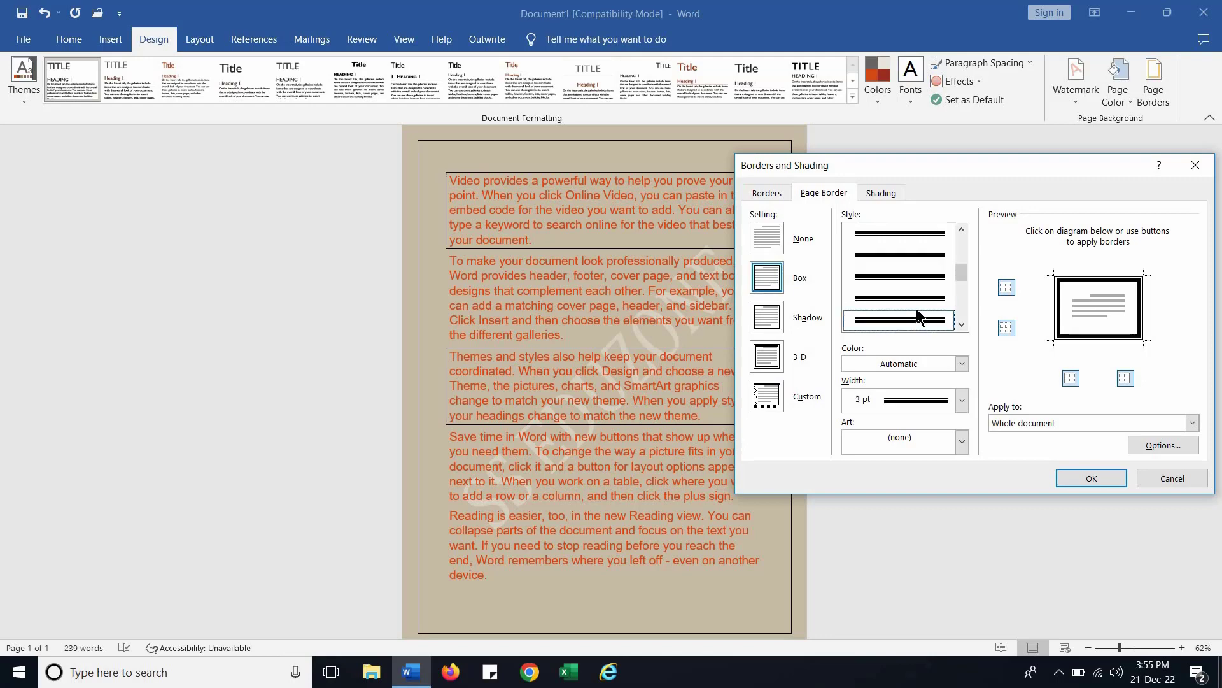
{"action": "left_click", "coordinate": [962, 364]}
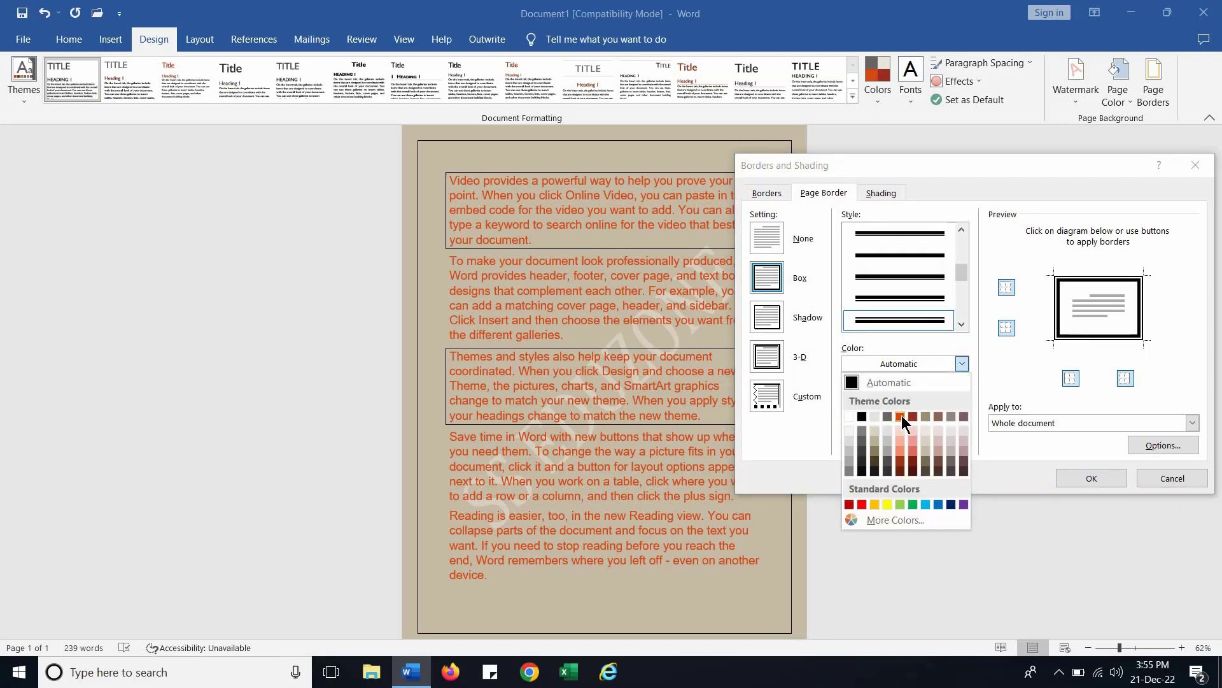
{"action": "left_click", "coordinate": [940, 503]}
{"action": "left_click", "coordinate": [1075, 476]}
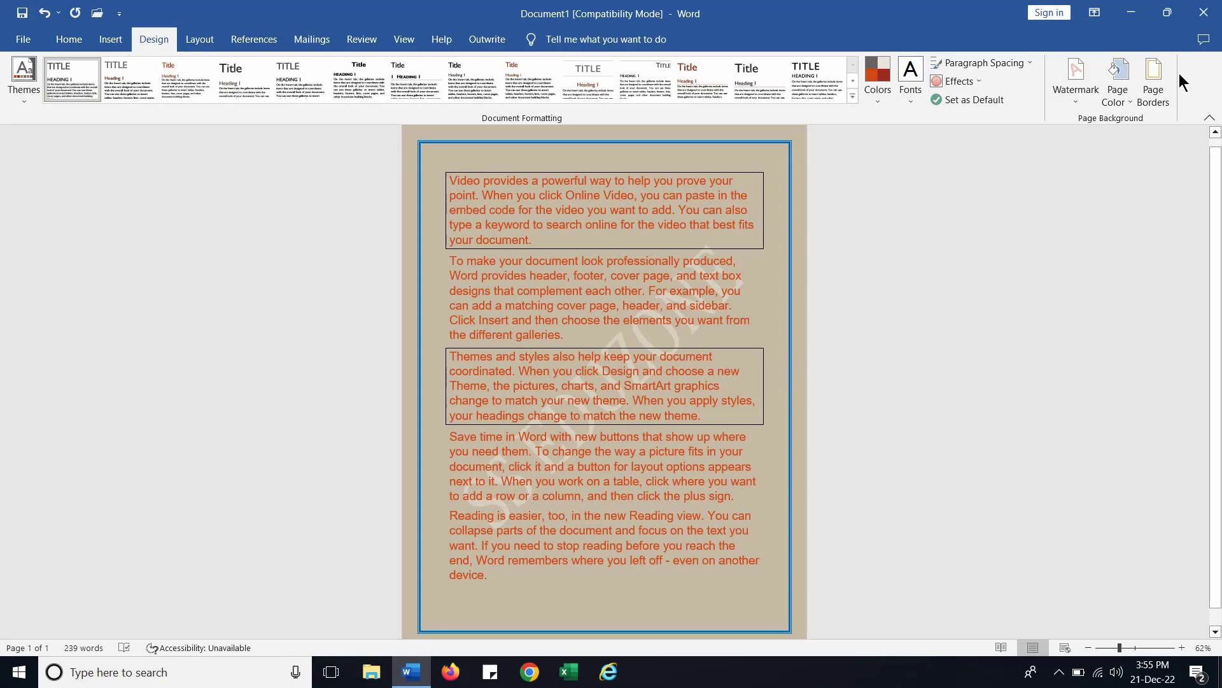
Replace the page border with the 12 pt yellow star art border for the whole document.
{"action": "left_click", "coordinate": [1153, 83]}
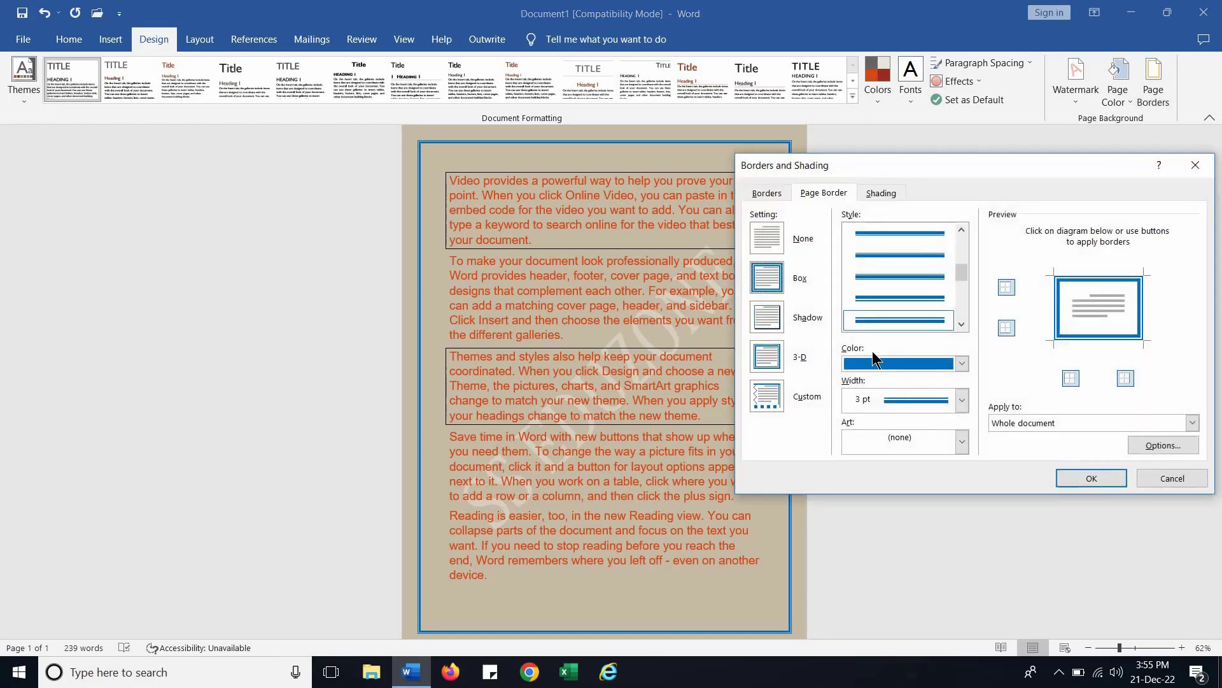
{"action": "left_click", "coordinate": [961, 441]}
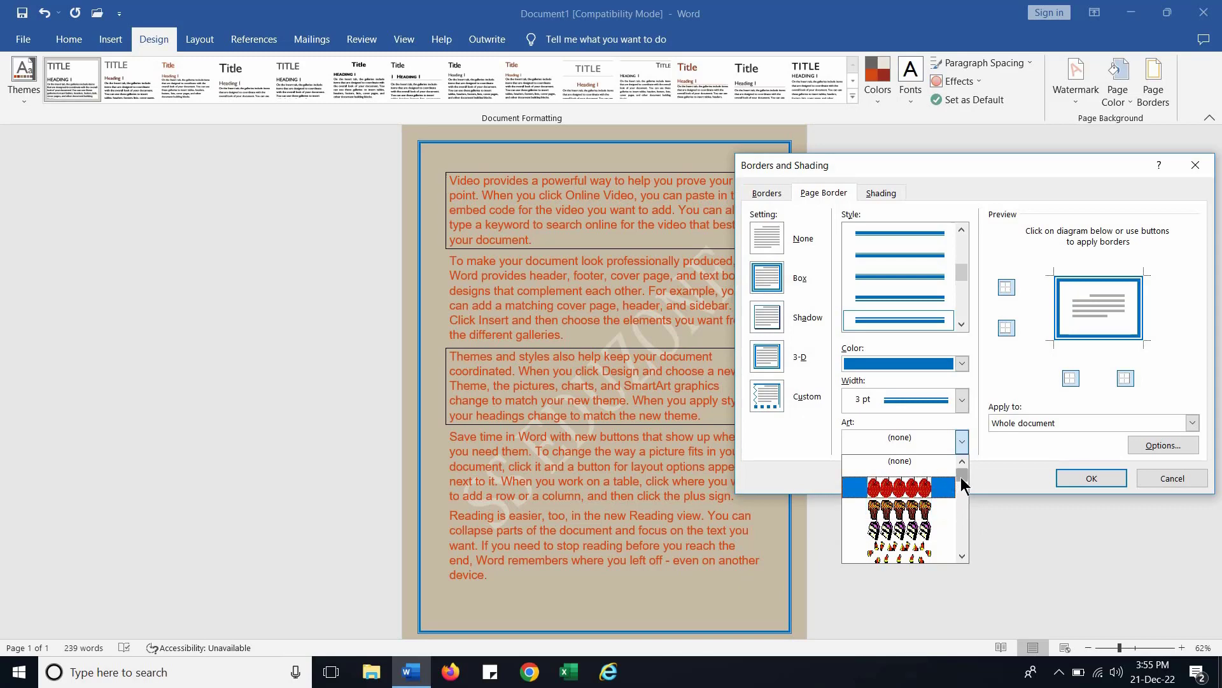
{"action": "left_click_drag", "start_coordinate": [964, 486], "coordinate": [963, 482]}
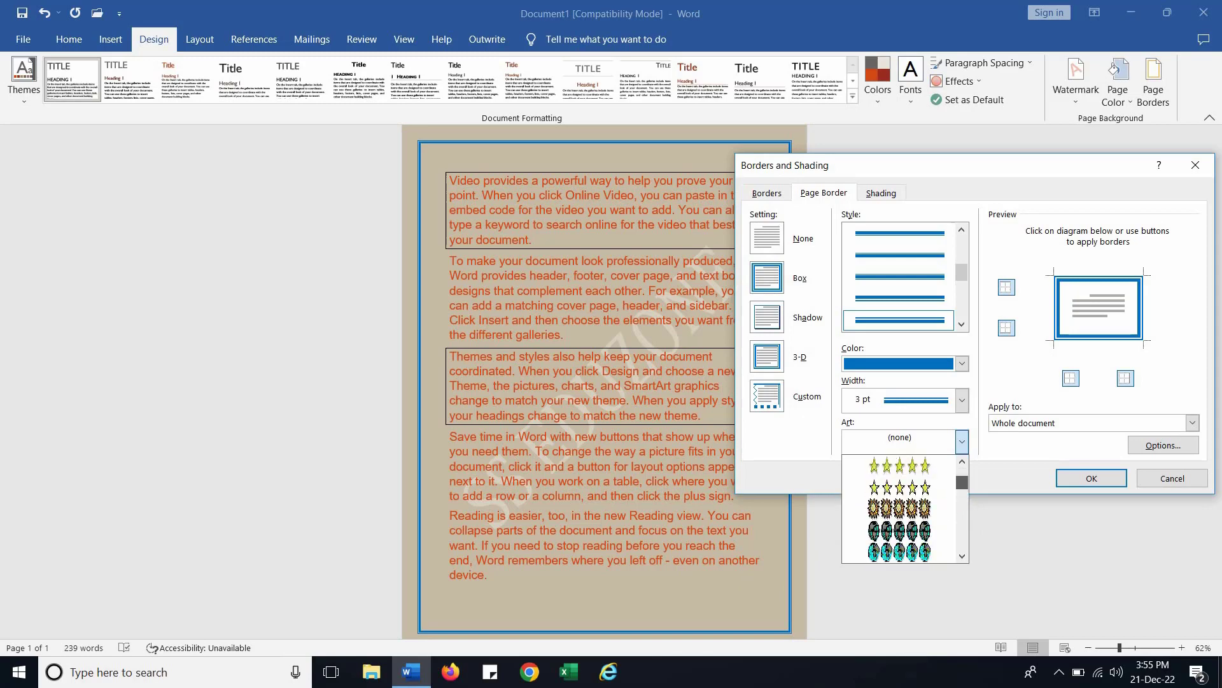
{"action": "left_click", "coordinate": [917, 474]}
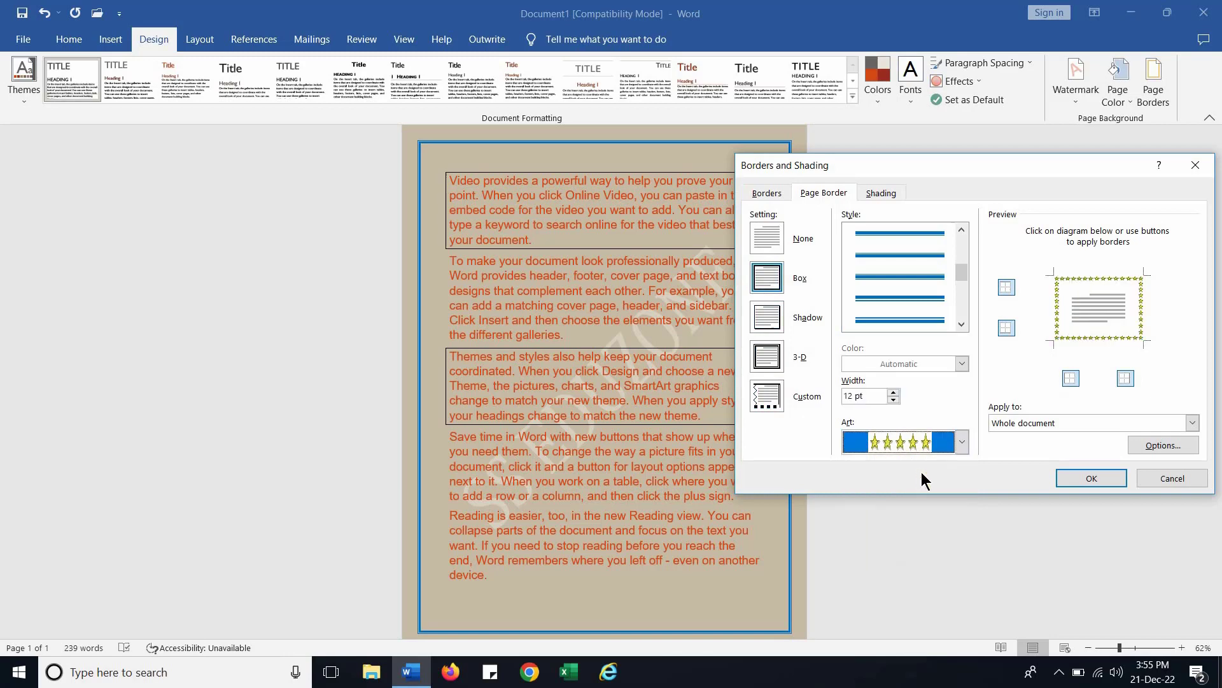
{"action": "left_click", "coordinate": [1111, 479]}
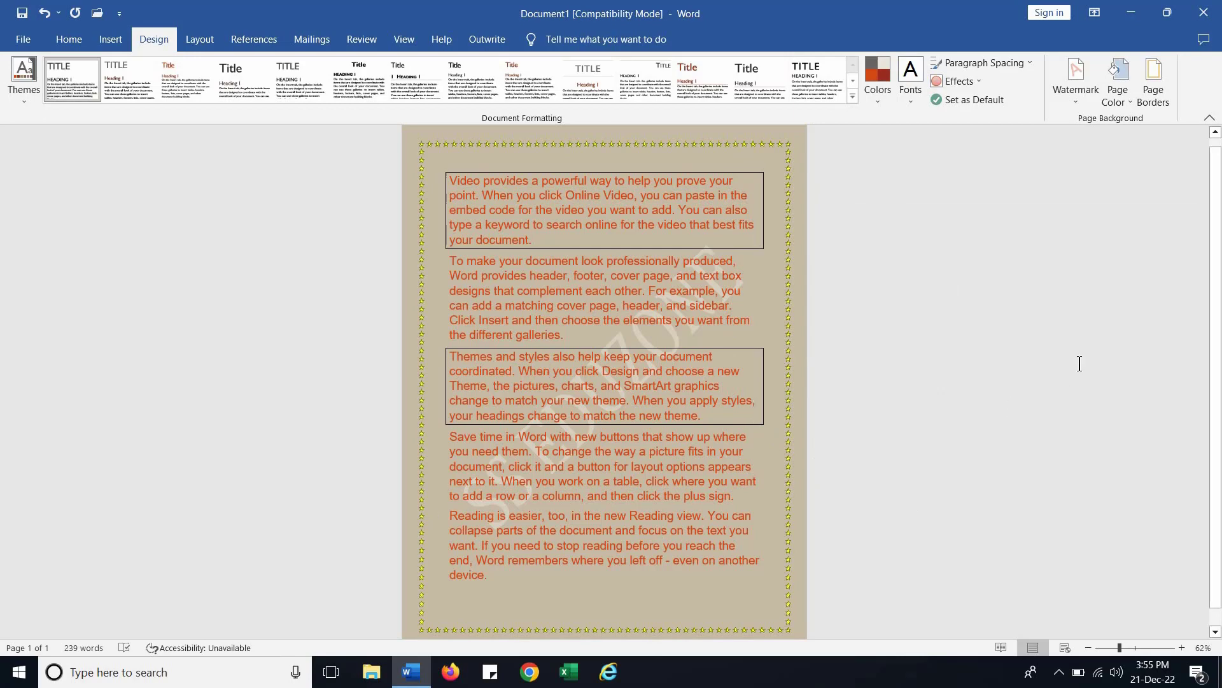
Set the star page border to the Custom setting, review the paragraph border options and apply the dialog.
{"action": "left_click", "coordinate": [1146, 106]}
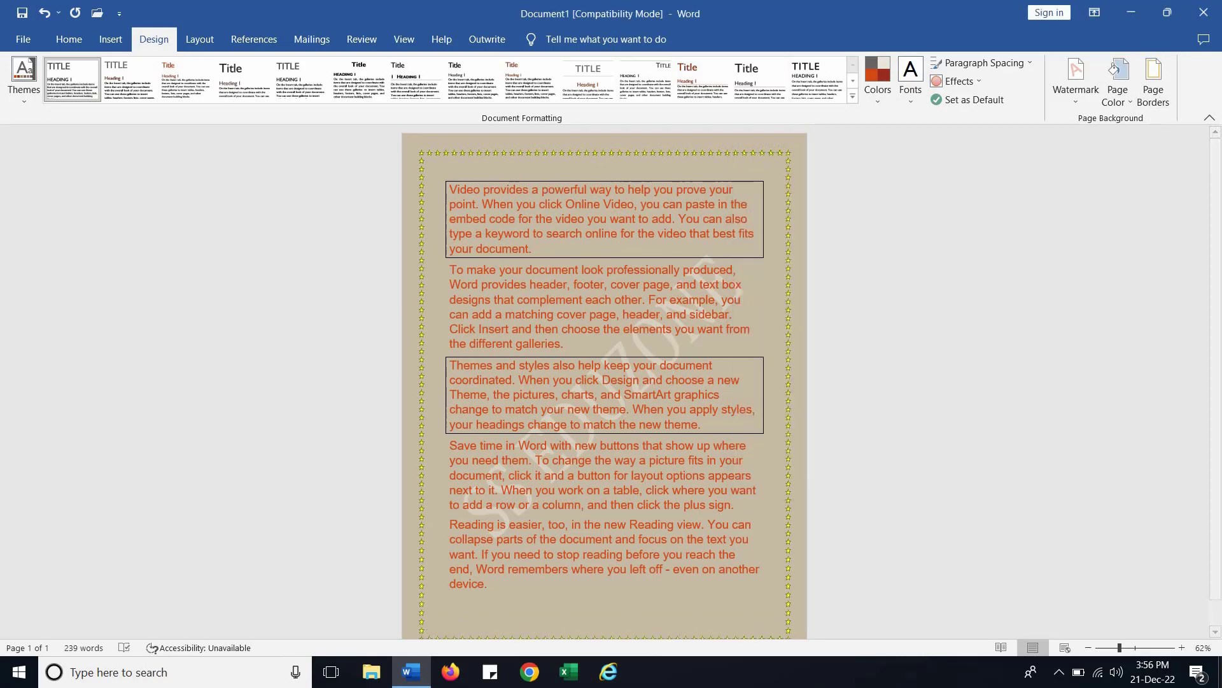
{"action": "left_click", "coordinate": [1147, 86]}
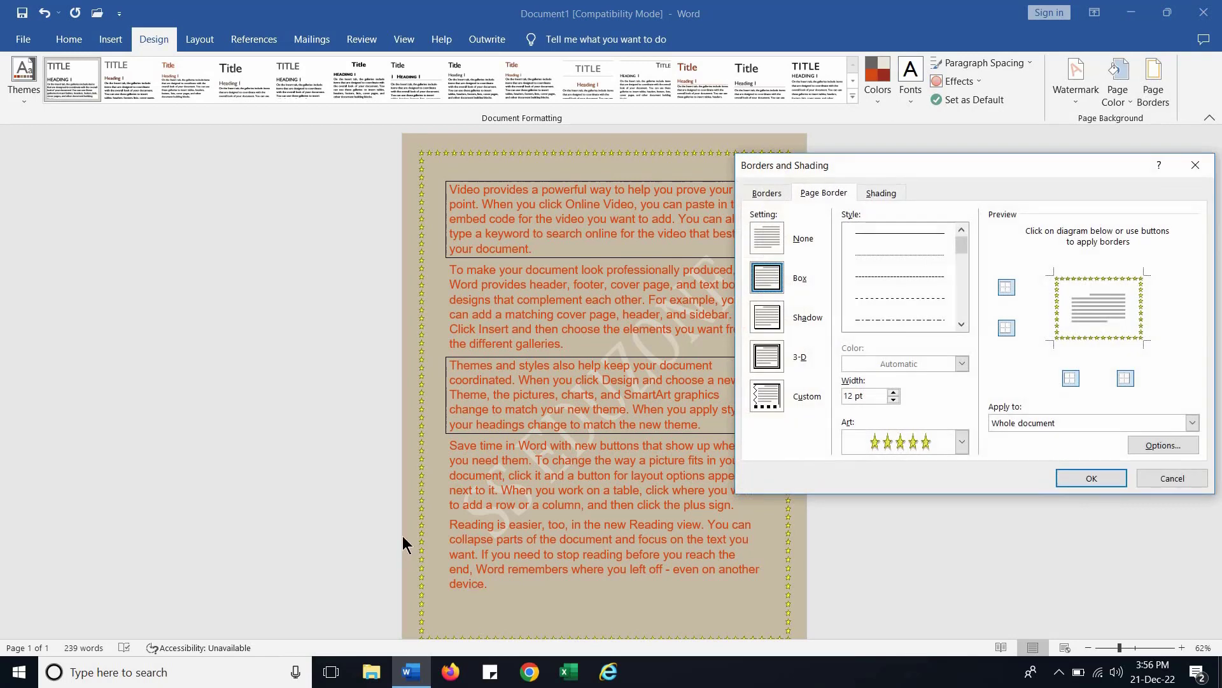
{"action": "left_click", "coordinate": [774, 358]}
{"action": "left_click", "coordinate": [774, 398]}
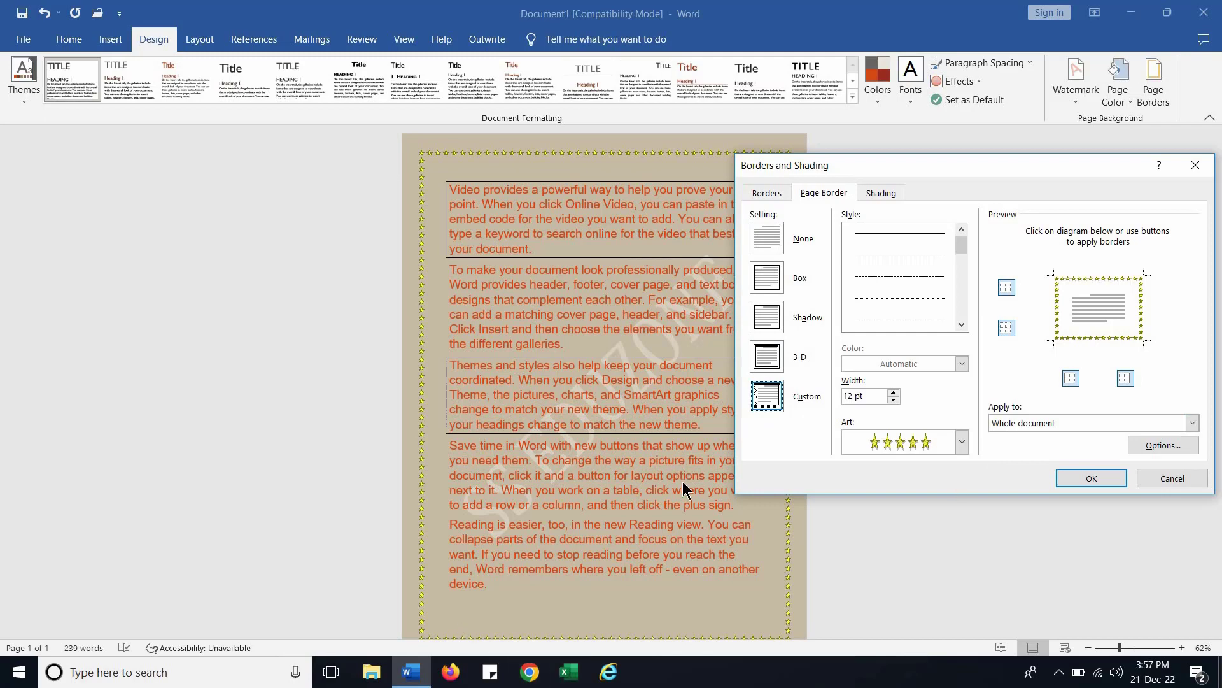
{"action": "left_click", "coordinate": [768, 193]}
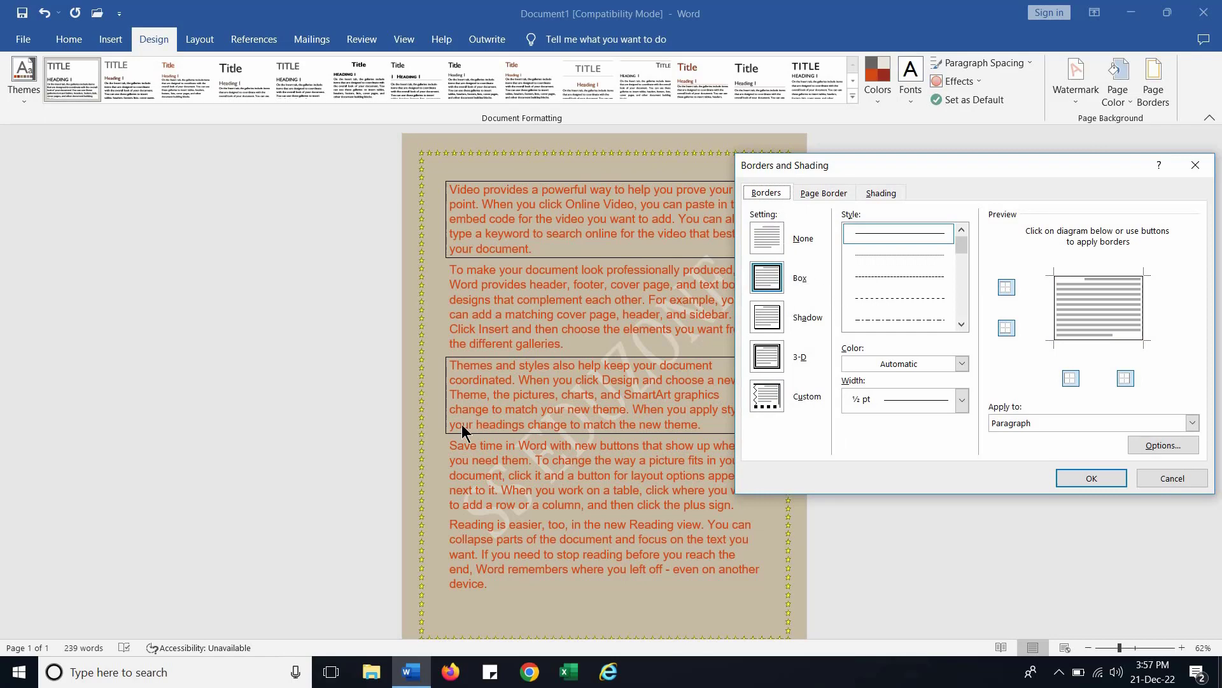
{"action": "left_click", "coordinate": [1070, 476]}
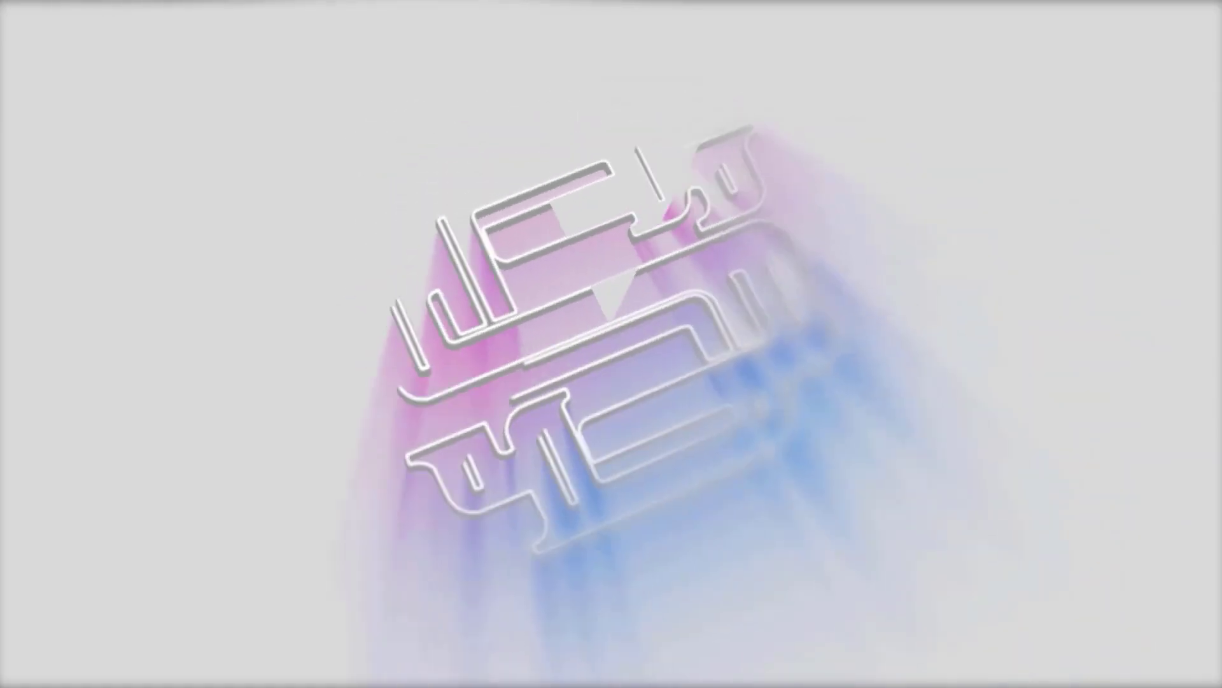